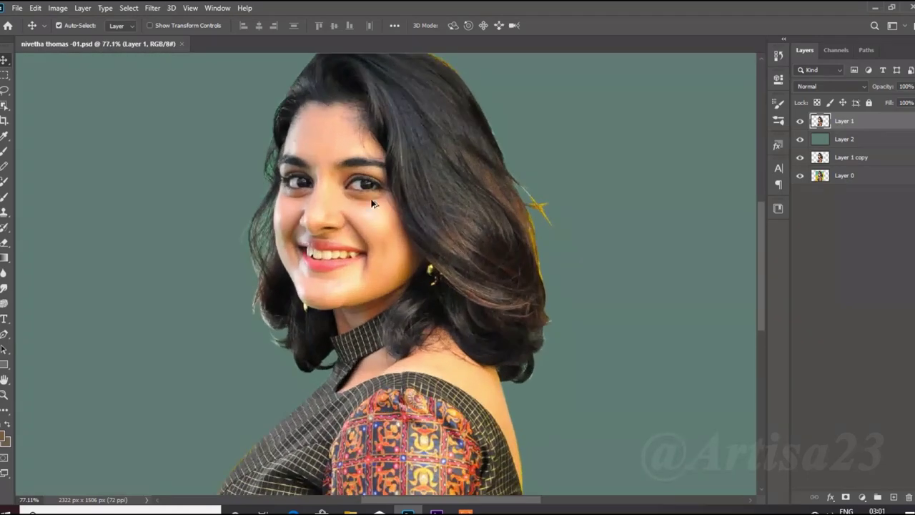
- Sharpen the cut-out portrait with Unsharp Mask at Amount 500, Radius 0.6
click(153, 8)
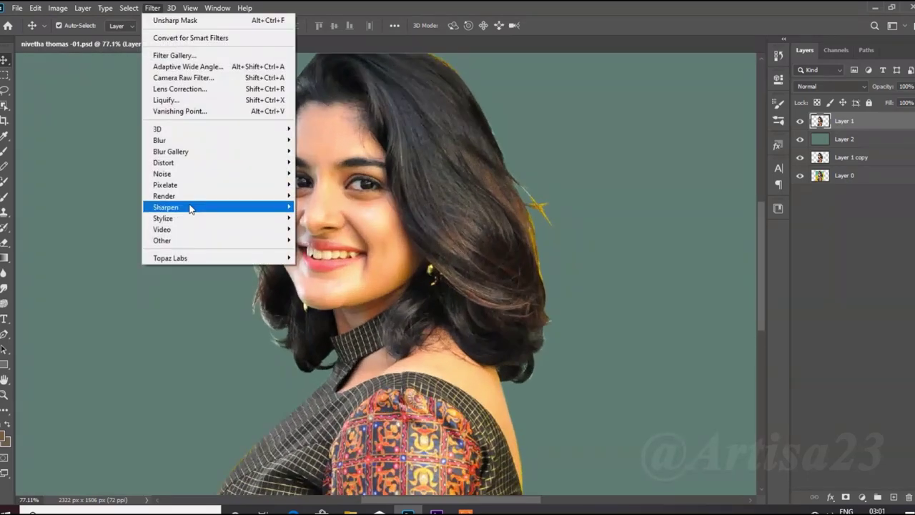
click(336, 266)
scroll(403, 243, up, 3)
key(Tab)
key(Return)
key(v)
scroll(394, 183, down, 3)
scroll(394, 183, up, 5)
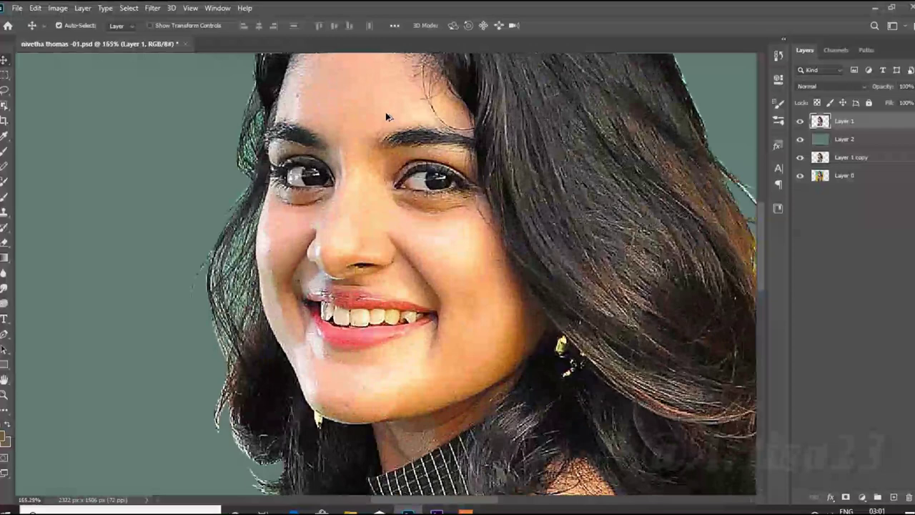
- Switch to the Smudge tool with a size-20 brush
click(4, 287)
scroll(404, 165, up, 2)
key(bracketleft)
key(bracketleft)
- Smudge the skin above and under the right eye toward its outer corner
drag(471, 150, 532, 172)
key(bracketleft)
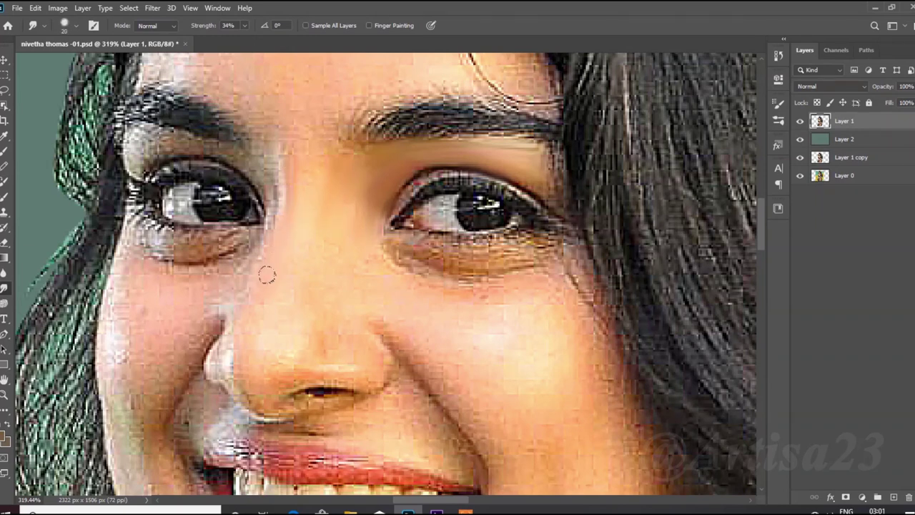
key(bracketright)
drag(416, 257, 478, 243)
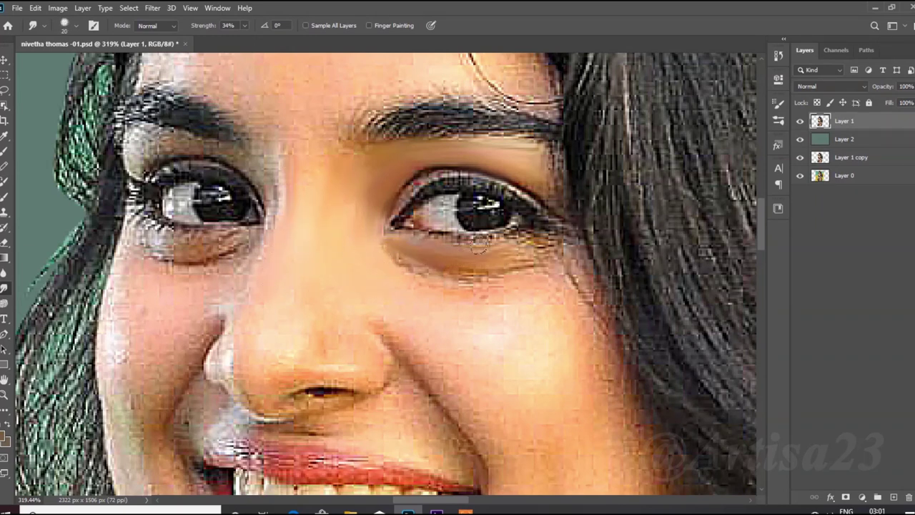
drag(515, 268, 543, 199)
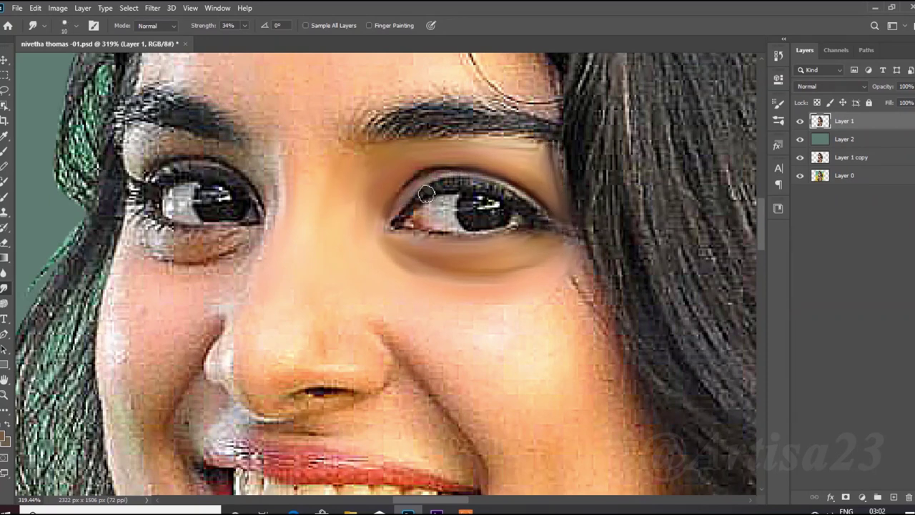
- Smooth the dark mark at the cheek edge and the cheek line below the mouth corner
key(bracketright)
drag(582, 300, 577, 262)
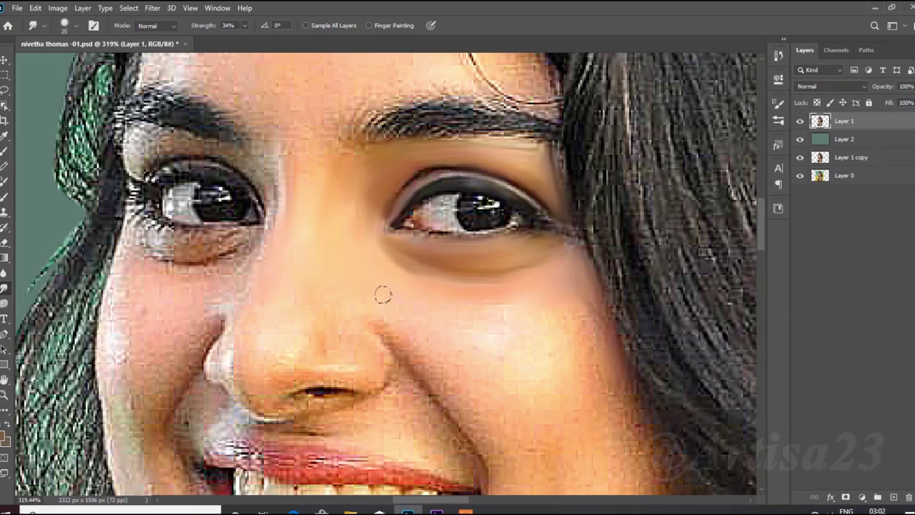
key(bracketright)
scroll(565, 357, down, 3)
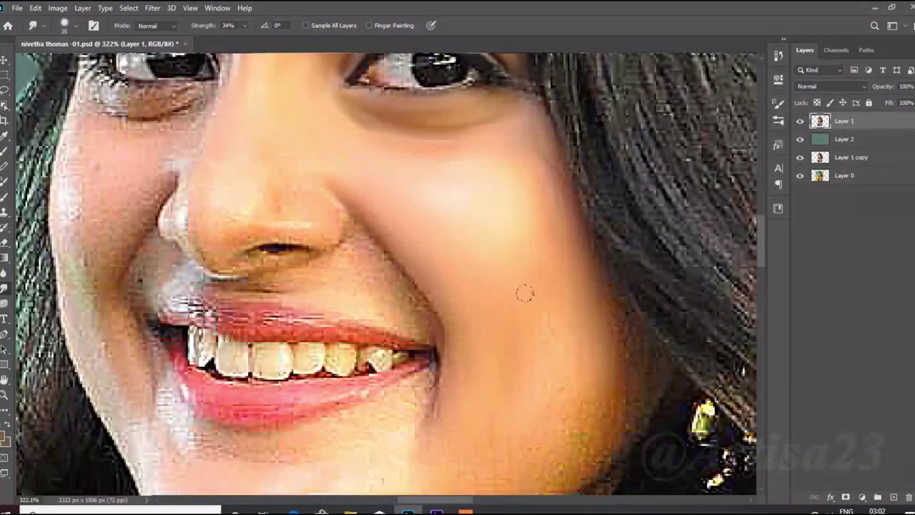
scroll(568, 370, down, 1)
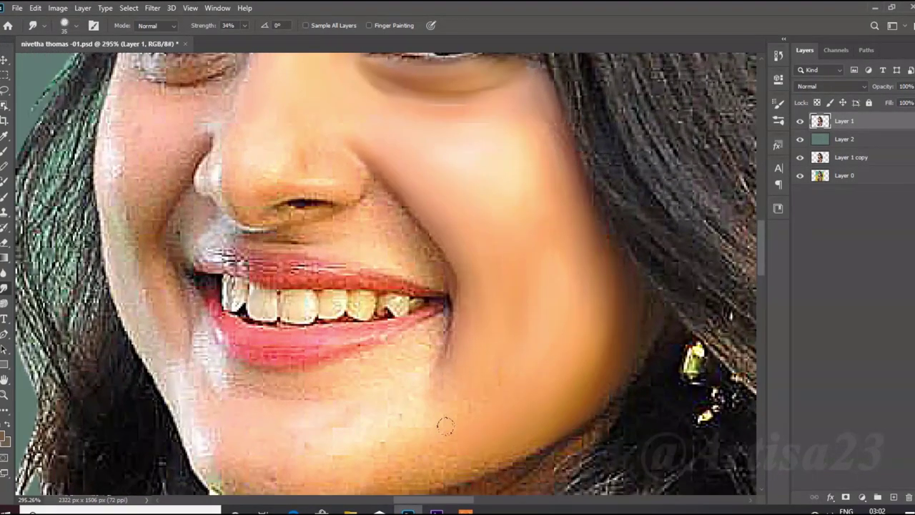
drag(446, 333, 442, 375)
key(bracketleft)
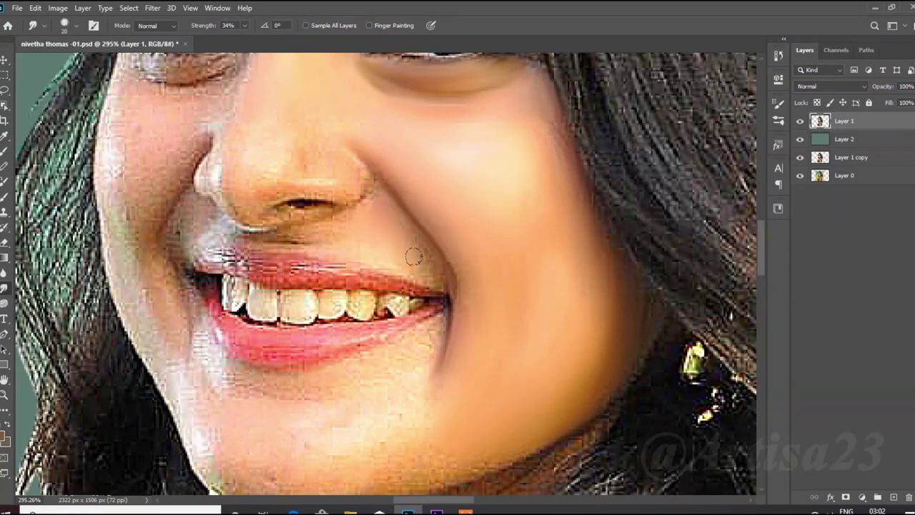
key(bracketleft)
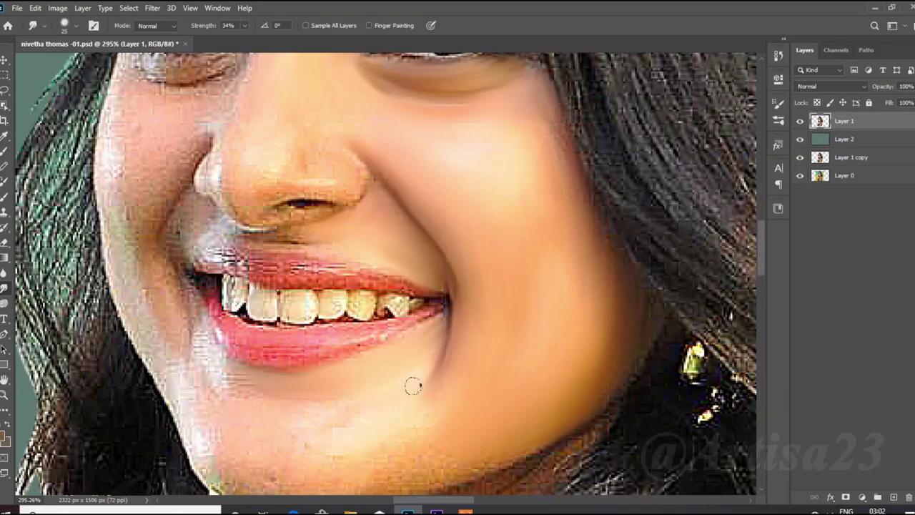
- Smooth the left cheek edge up toward the eye and the skin under the left eye
scroll(376, 386, down, 1)
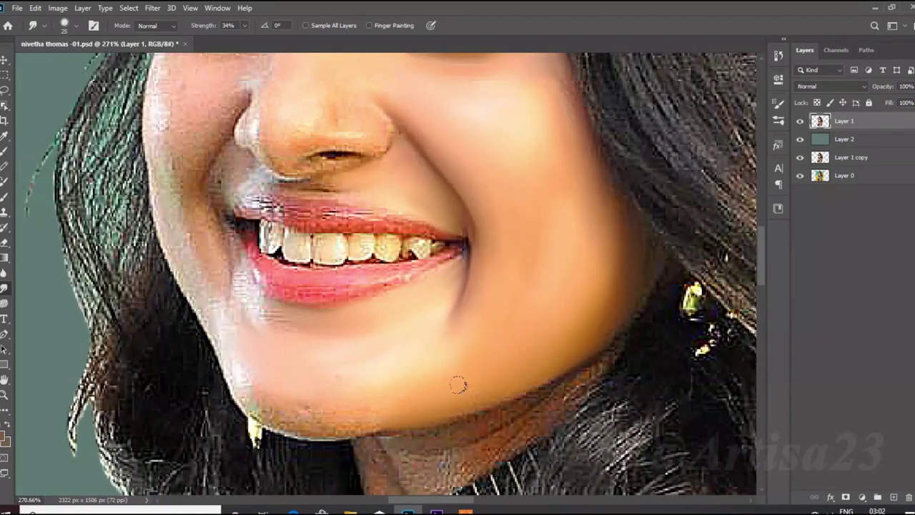
scroll(353, 379, down, 3)
scroll(242, 311, up, 4)
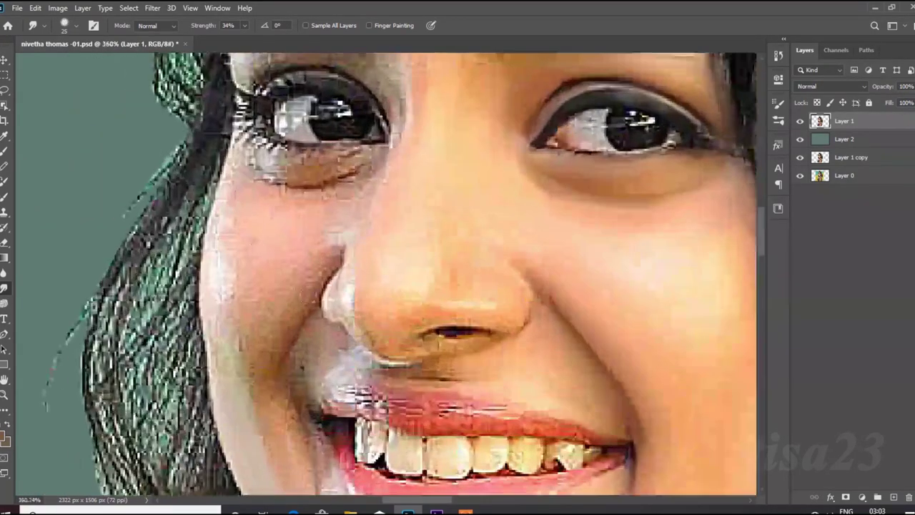
key(])
mouse_move(251, 404)
mouse_down()
mouse_move(218, 296)
mouse_move(256, 230)
mouse_up()
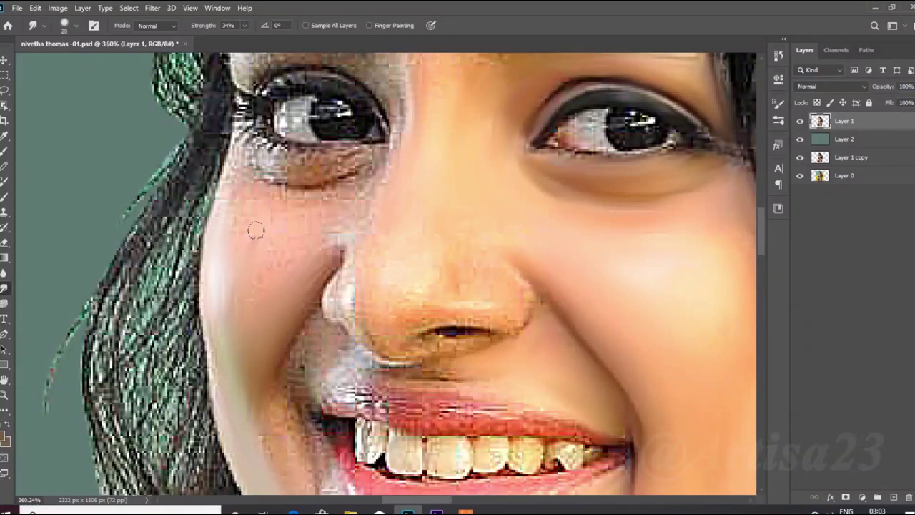
key(bracketleft)
mouse_move(357, 163)
mouse_down()
mouse_move(286, 171)
mouse_move(238, 143)
mouse_up()
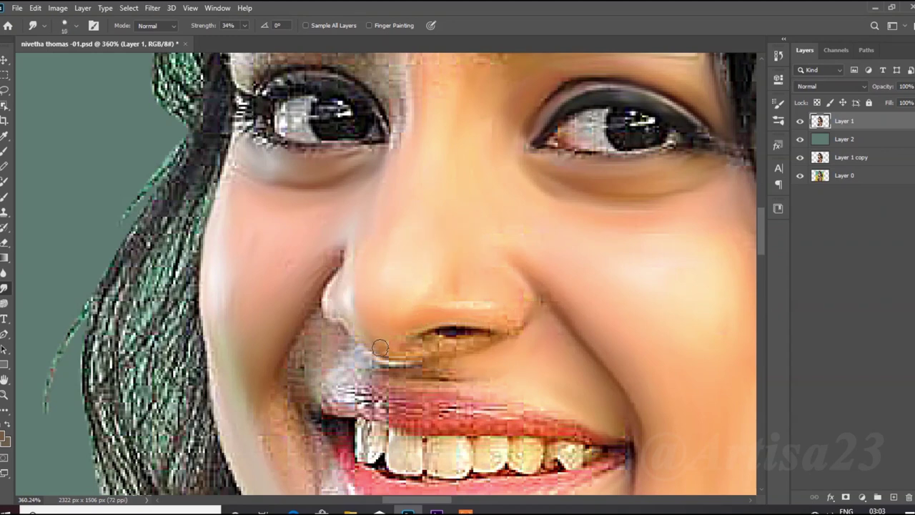
scroll(512, 328, up, 3)
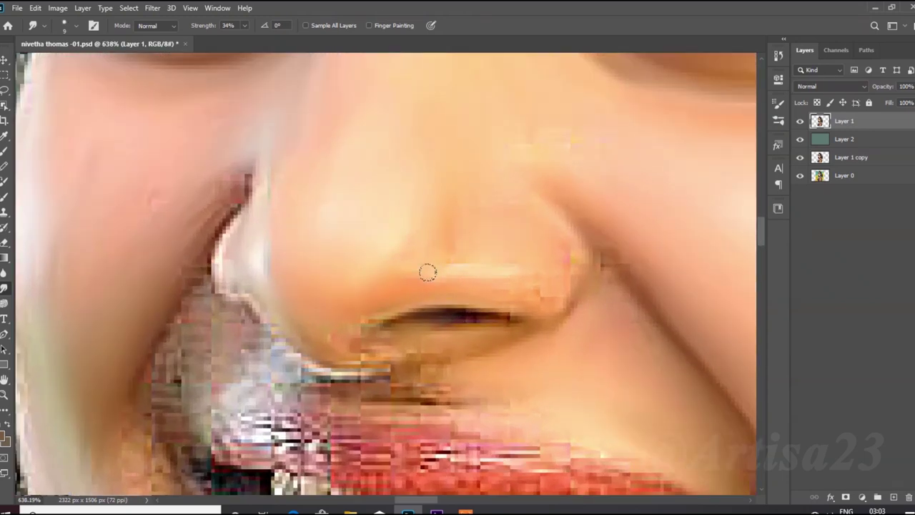
- Smooth the jagged pixels at the lip corner and along the upper lip with a size-15 brush
key(bracketright)
scroll(223, 409, down, 2)
scroll(223, 410, down, 1)
key(bracketleft)
key(bracketright)
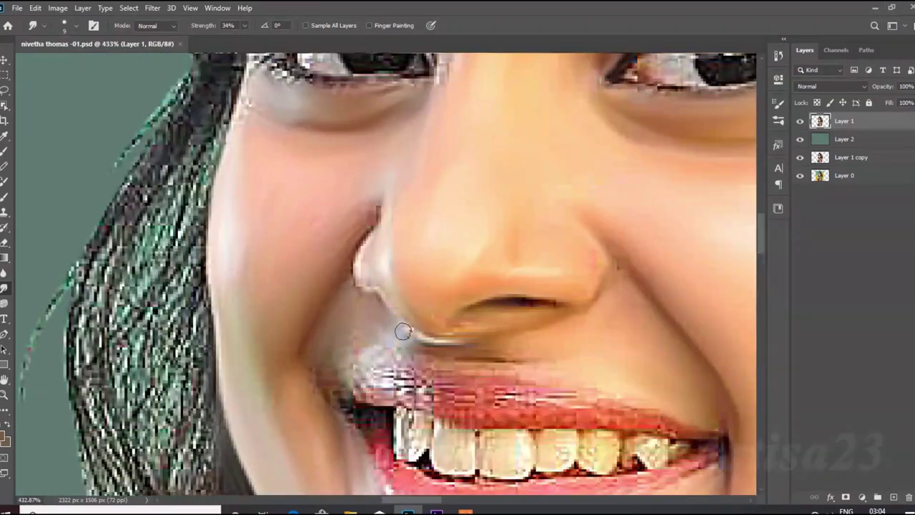
drag(361, 389, 400, 357)
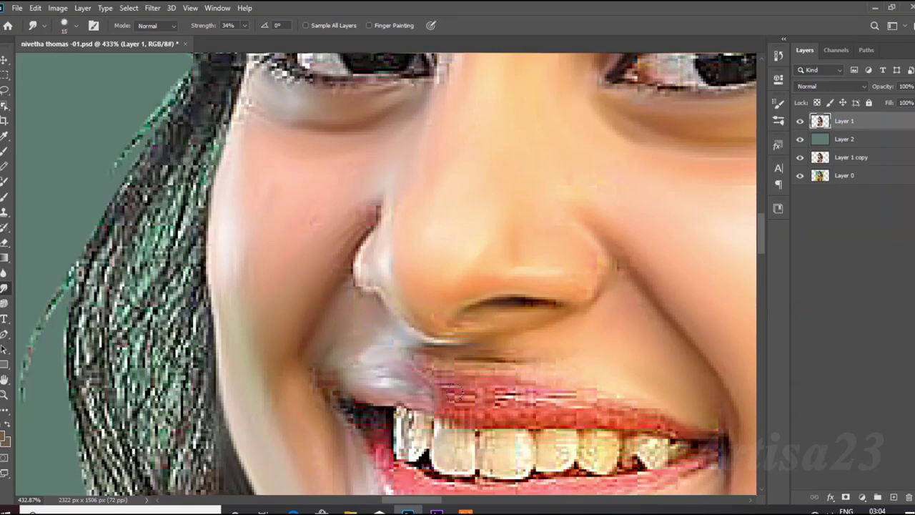
drag(435, 393, 668, 422)
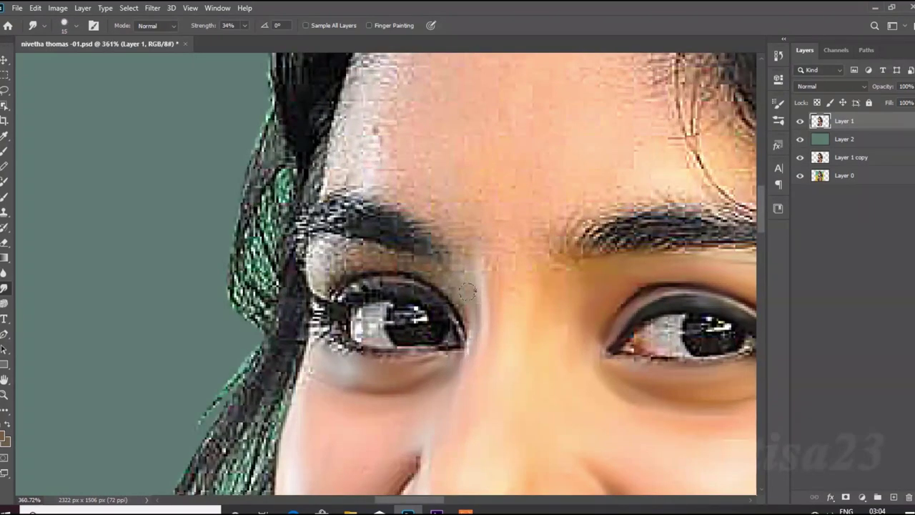
- Soften the left eyebrow into the upper eyelid and smudge the area around it
key(bracketright)
drag(363, 253, 316, 242)
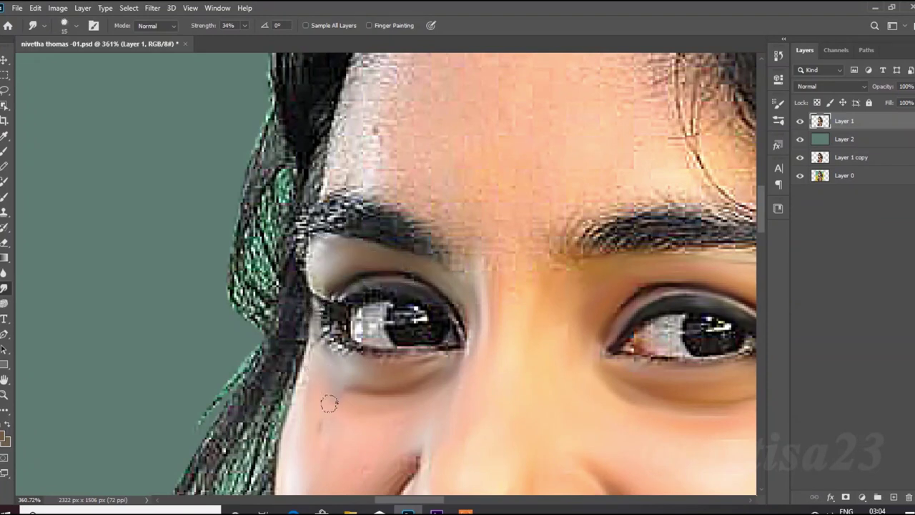
mouse_move(246, 204)
mouse_down()
mouse_move(372, 236)
mouse_move(315, 192)
mouse_up()
drag(386, 200, 300, 171)
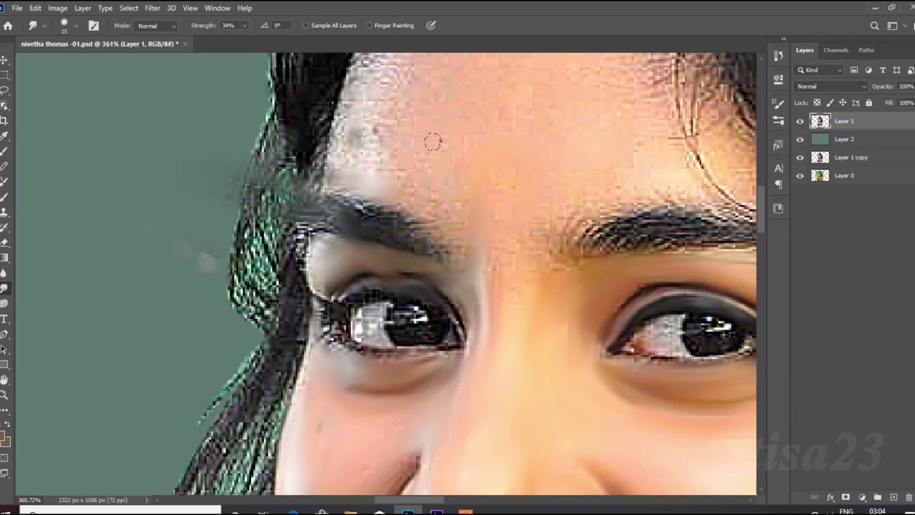
scroll(411, 207, down, 1)
scroll(411, 208, down, 2)
scroll(421, 366, up, 1)
scroll(421, 366, up, 1)
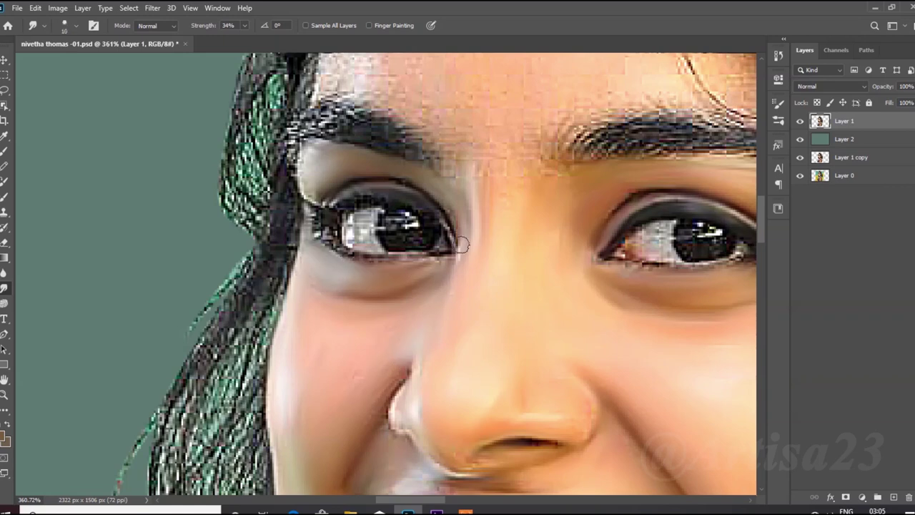
scroll(351, 65, down, 4)
scroll(355, 175, up, 2)
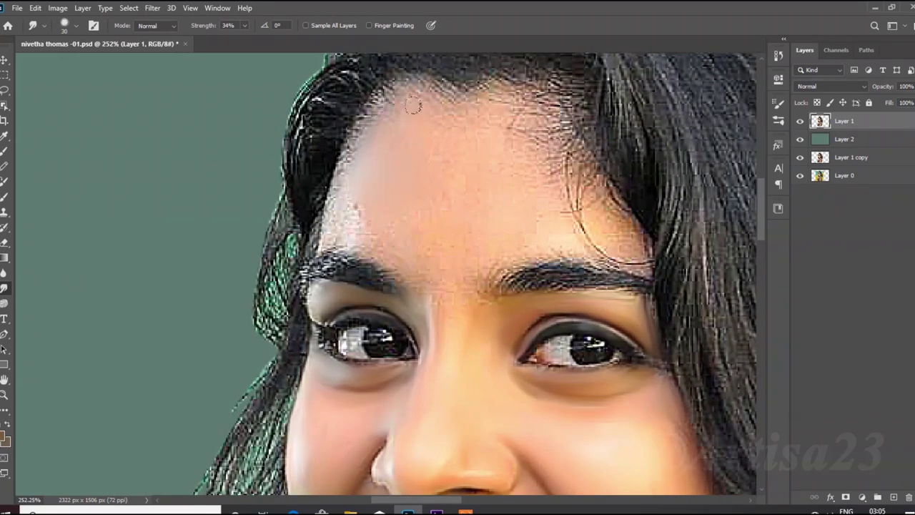
- Smooth the forehead hairline and soften the right eyebrow's inner end and left eyebrow's edge
drag(357, 147, 325, 234)
mouse_move(408, 84)
mouse_down()
mouse_move(543, 114)
mouse_move(607, 229)
mouse_move(536, 135)
mouse_move(597, 152)
mouse_move(593, 247)
mouse_up()
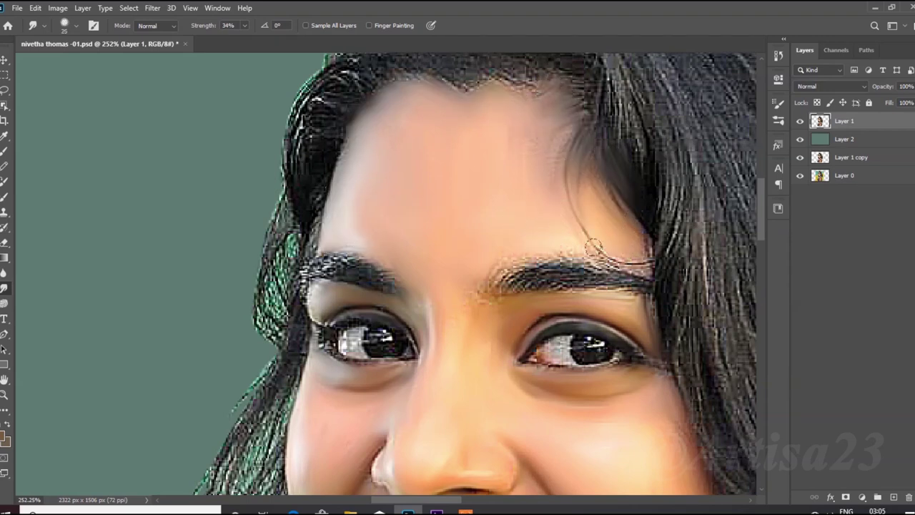
scroll(491, 220, up, 5)
mouse_move(608, 215)
mouse_down()
mouse_move(454, 198)
mouse_move(694, 207)
mouse_move(571, 218)
mouse_move(664, 246)
mouse_move(423, 254)
mouse_up()
scroll(313, 312, down, 3)
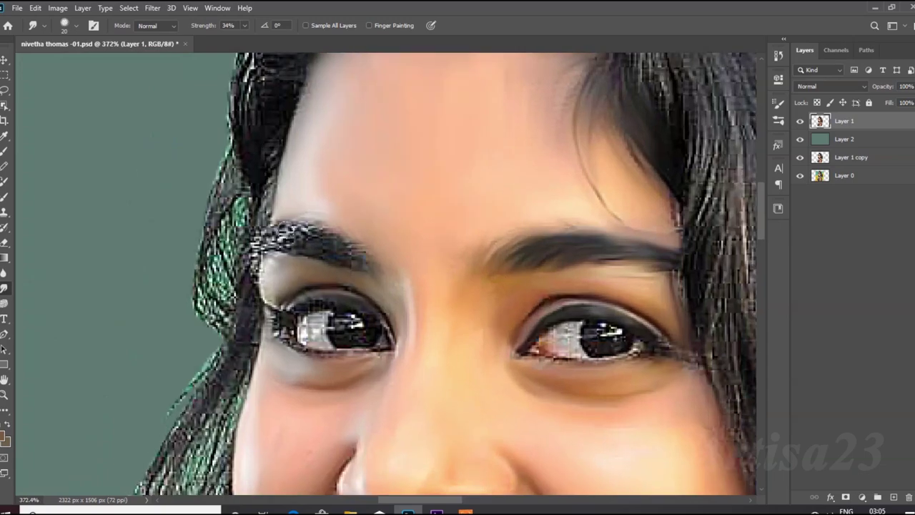
scroll(282, 235, up, 3)
drag(283, 236, 250, 186)
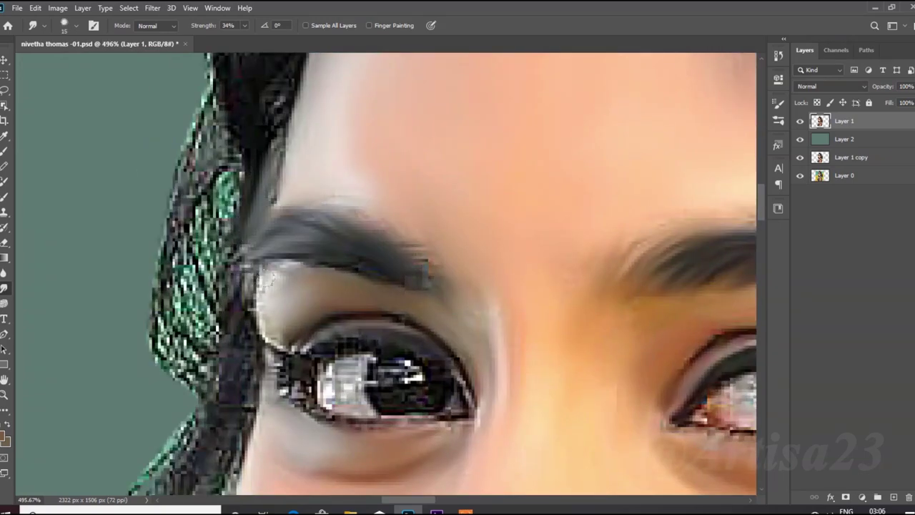
- Smooth the lower lip along its length with a size-15 brush
scroll(300, 215, down, 5)
scroll(421, 300, up, 2)
scroll(345, 291, up, 4)
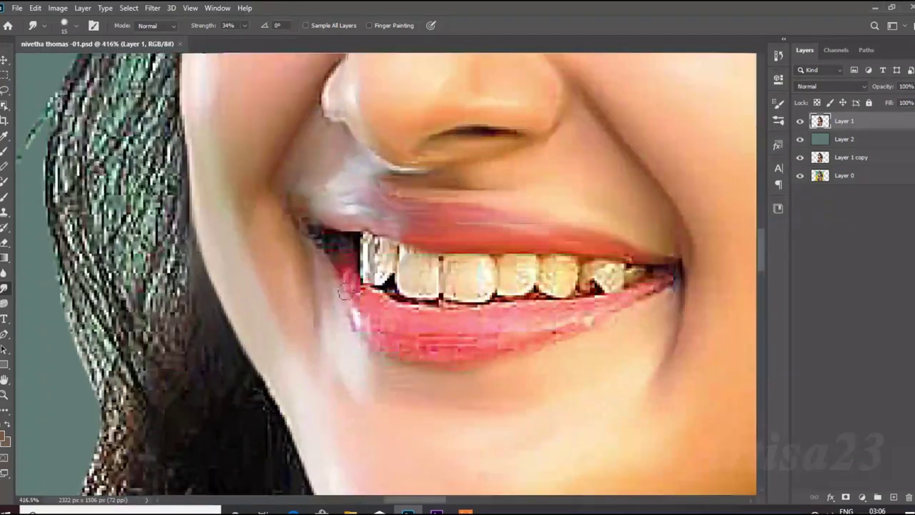
key(bracketright)
mouse_move(350, 292)
mouse_down()
mouse_move(501, 311)
mouse_move(473, 339)
mouse_up()
- Smooth the teeth at the right lip corner, middle and left of the smile with an 8–9 brush
key(bracketleft)
key(bracketleft)
key(bracketleft)
scroll(643, 257, up, 2)
key(bracketright)
drag(620, 283, 557, 269)
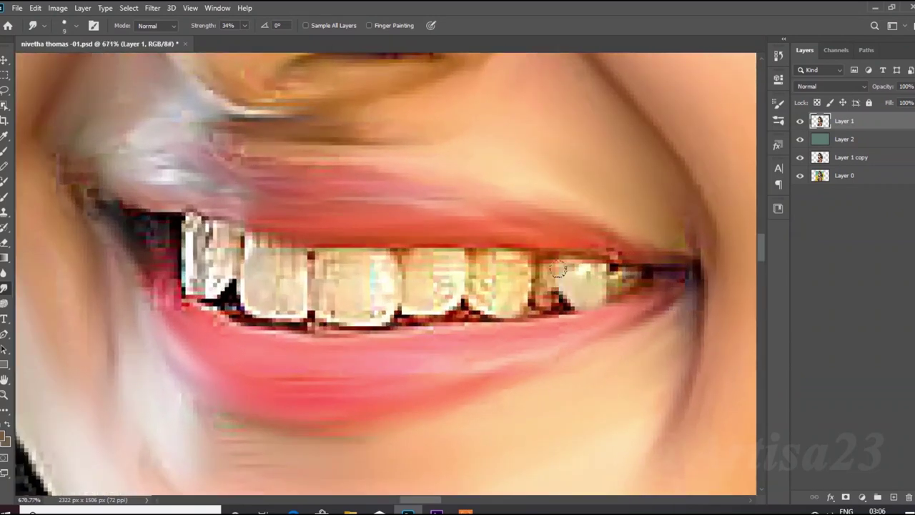
key(bracketleft)
drag(325, 280, 368, 259)
key(bracketright)
mouse_move(268, 291)
mouse_down()
mouse_move(225, 264)
mouse_move(189, 215)
mouse_move(200, 300)
mouse_move(284, 311)
mouse_up()
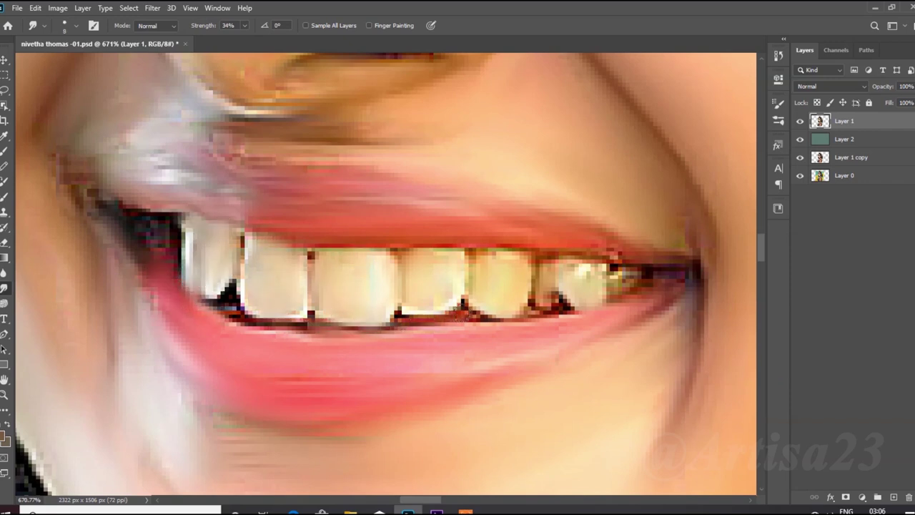
key(bracketleft)
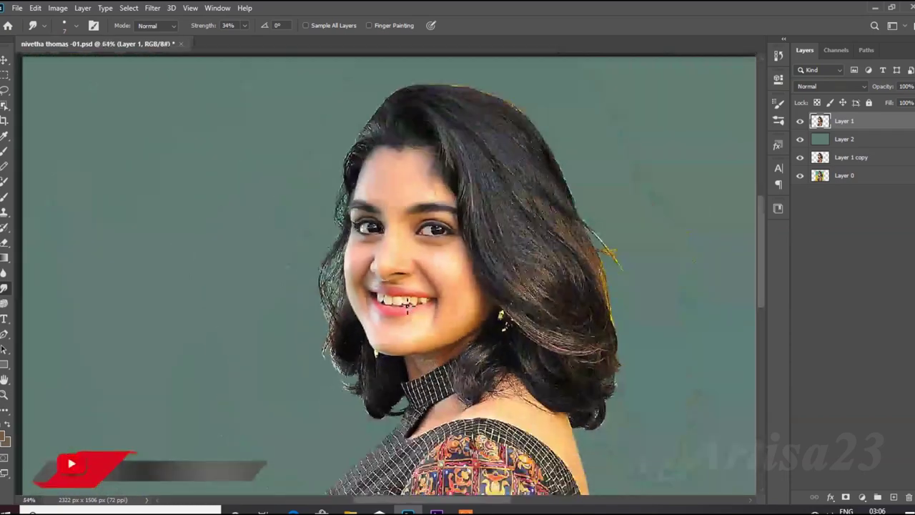
- Zoom into one eye and smudge its white, lower lid, iris, pupil and outer corner smooth
scroll(369, 180, up, 1)
scroll(370, 180, up, 1)
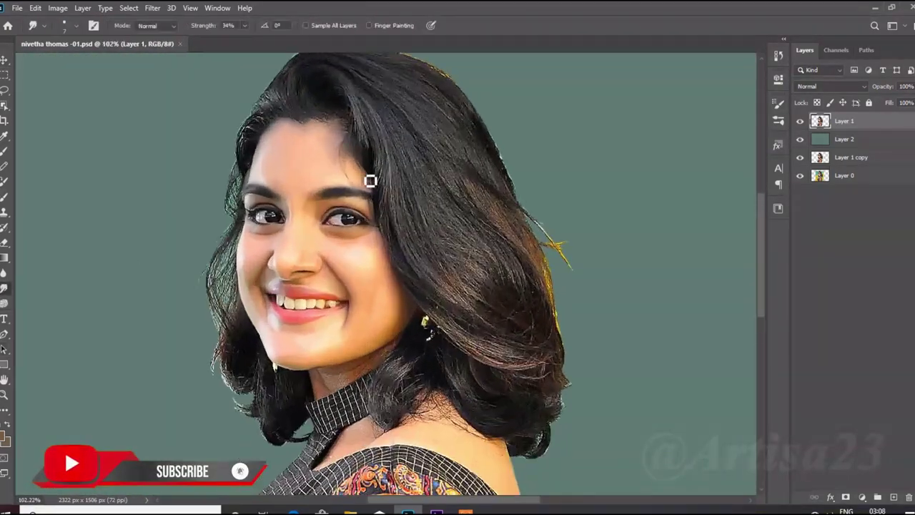
scroll(370, 180, up, 1)
scroll(315, 228, up, 2)
scroll(314, 227, up, 1)
scroll(315, 227, up, 2)
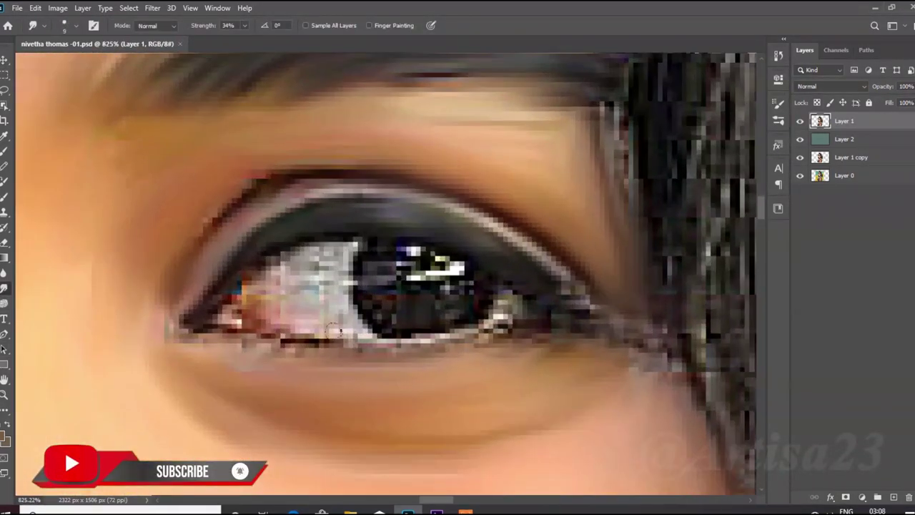
drag(505, 302, 311, 256)
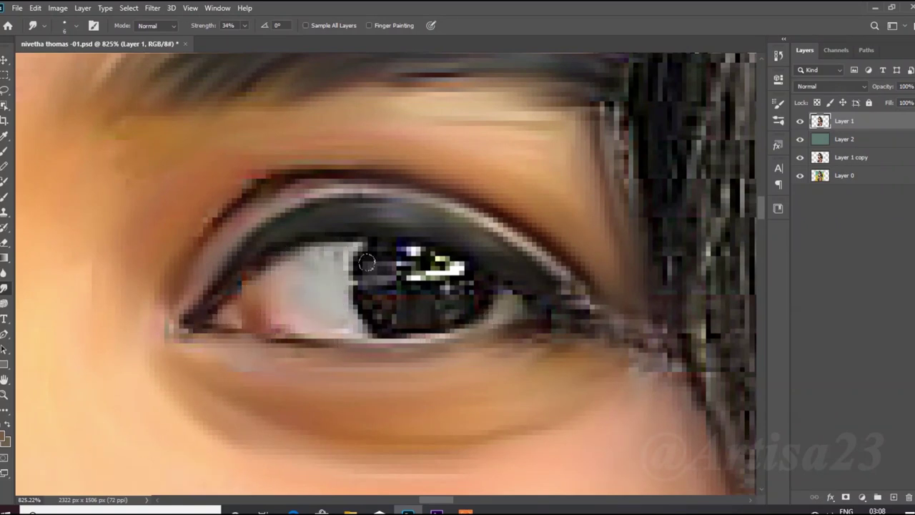
drag(350, 250, 400, 307)
drag(465, 243, 401, 286)
drag(471, 300, 362, 277)
mouse_move(586, 327)
mouse_down()
mouse_move(592, 314)
mouse_move(562, 307)
mouse_up()
- Smudge the other eye's iris, pupil, upper lid, brow and lower lash line smooth
scroll(562, 306, down, 3)
scroll(341, 313, up, 3)
mouse_move(341, 313)
mouse_down()
mouse_move(368, 275)
mouse_move(457, 278)
mouse_up()
drag(286, 235, 390, 250)
mouse_move(529, 308)
mouse_down()
mouse_move(465, 213)
mouse_move(472, 107)
mouse_up()
mouse_move(500, 372)
mouse_down()
mouse_move(390, 379)
mouse_move(207, 264)
mouse_up()
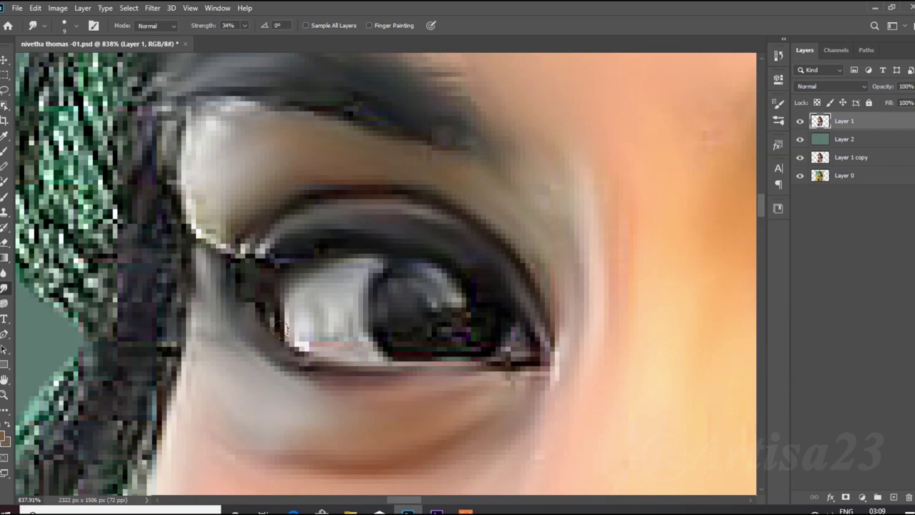
drag(285, 327, 368, 329)
drag(411, 300, 471, 336)
drag(243, 258, 201, 182)
- Save the document with Ctrl+S
scroll(335, 237, down, 10)
key(ctrl+s)
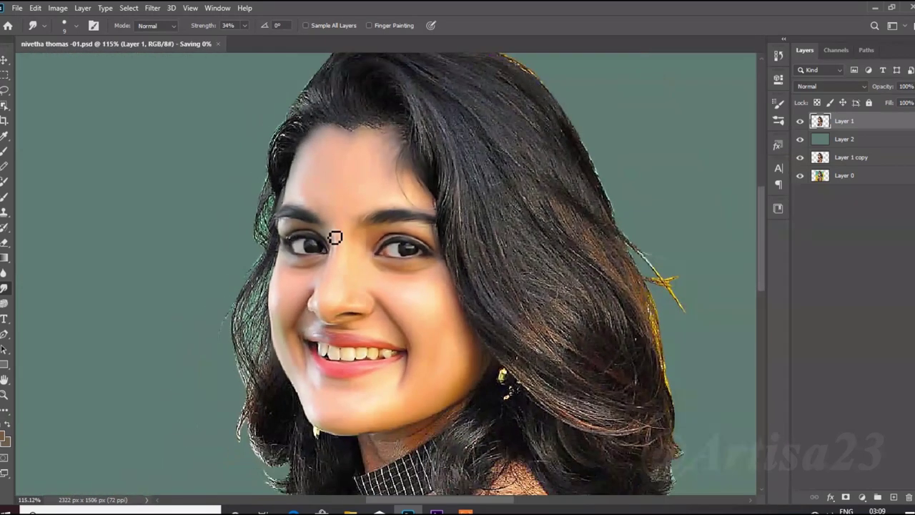
scroll(301, 309, down, 1)
- Raise the Smudge strength, then smooth the hair from the top of the head and the upper-right edge
click(244, 25)
drag(245, 39, 249, 39)
drag(336, 140, 438, 348)
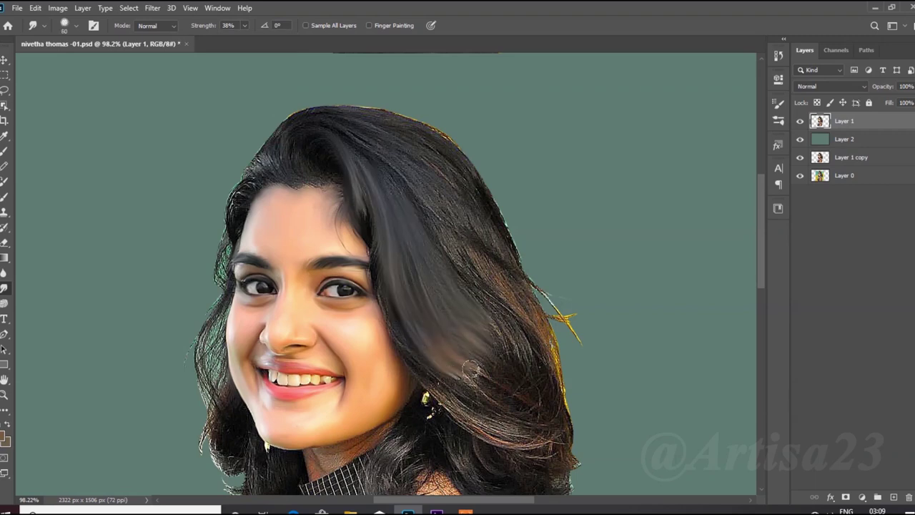
mouse_move(490, 327)
mouse_down()
mouse_move(437, 366)
mouse_move(565, 343)
mouse_up()
key(bracketright)
key(bracketright)
drag(520, 302, 520, 292)
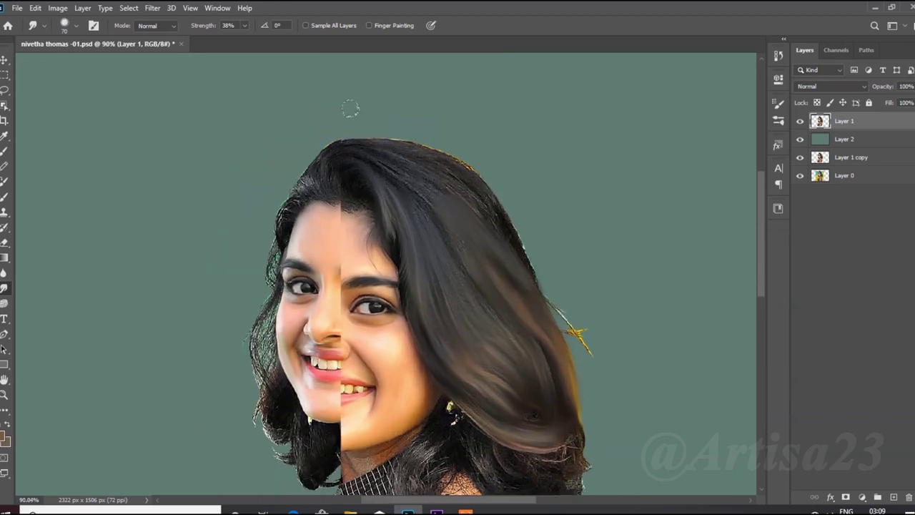
scroll(351, 108, up, 3)
key(bracketleft)
key(bracketleft)
key(bracketleft)
drag(567, 265, 403, 156)
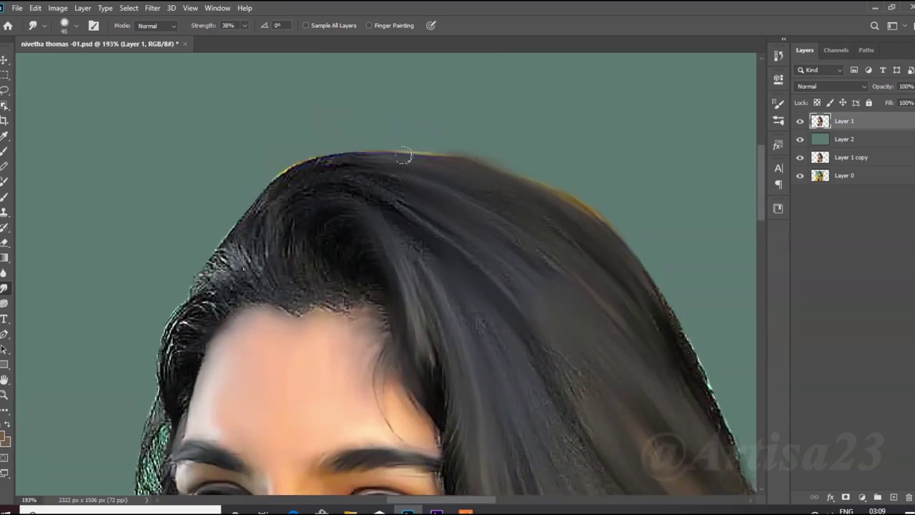
- Smooth the left hairline and the speckled left hair strands into soft strokes
mouse_move(243, 226)
mouse_down()
mouse_move(212, 271)
mouse_move(360, 315)
mouse_up()
drag(284, 310, 269, 309)
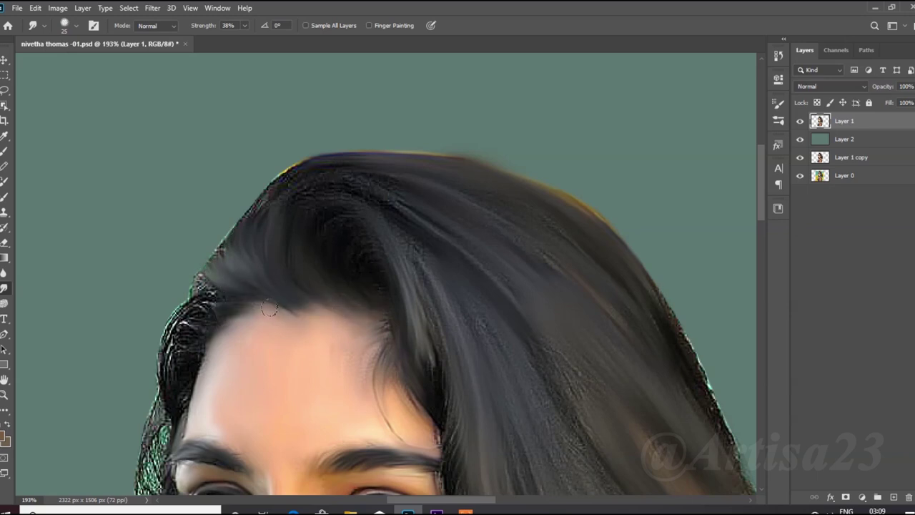
drag(188, 306, 208, 269)
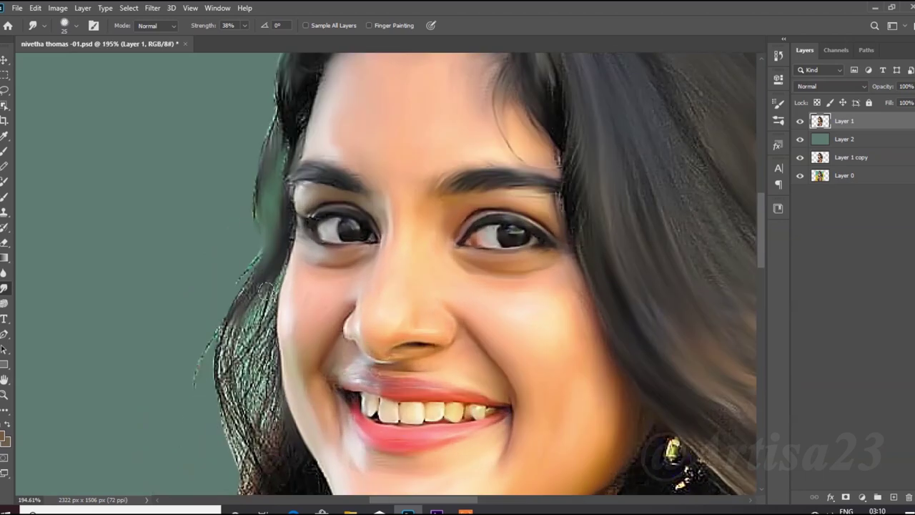
drag(263, 286, 225, 371)
mouse_move(259, 270)
mouse_down()
mouse_move(214, 421)
mouse_move(239, 472)
mouse_up()
drag(283, 368, 221, 461)
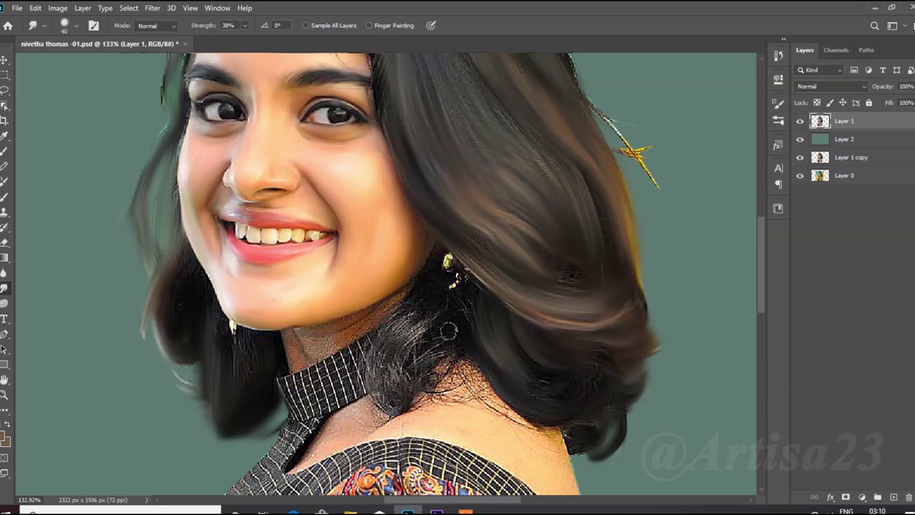
- Smooth the hair strands beside and over the neck
drag(448, 330, 427, 292)
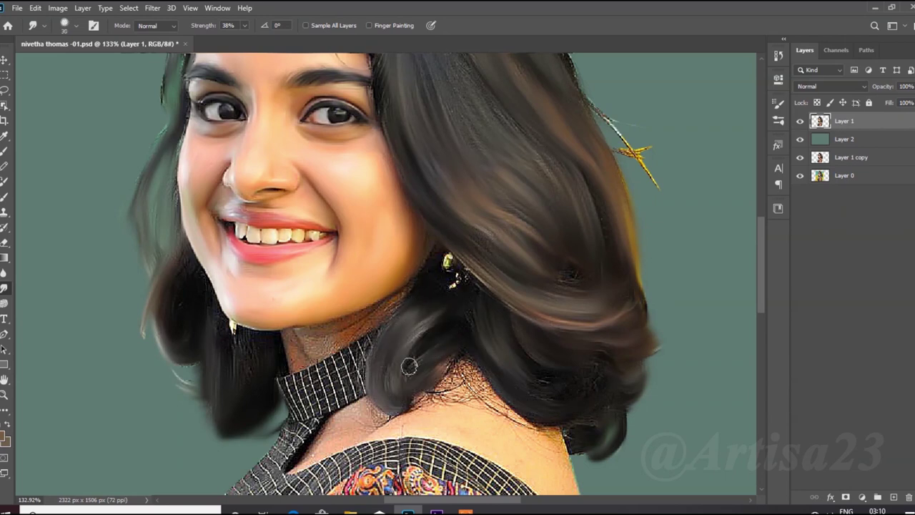
drag(484, 420, 414, 397)
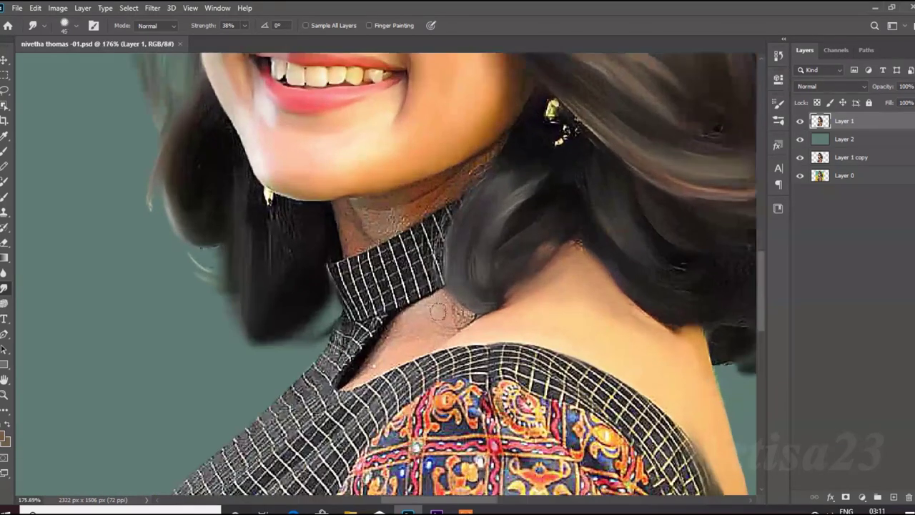
key(bracketleft)
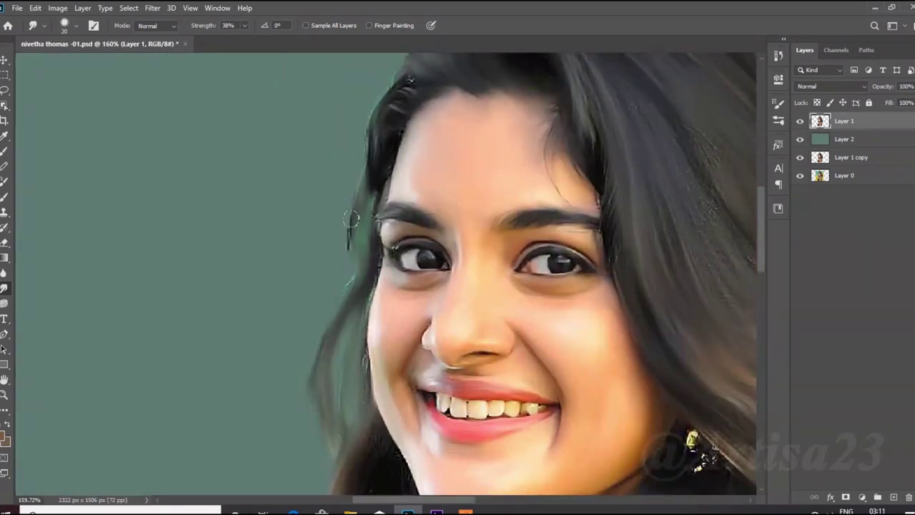
scroll(346, 318, up, 3)
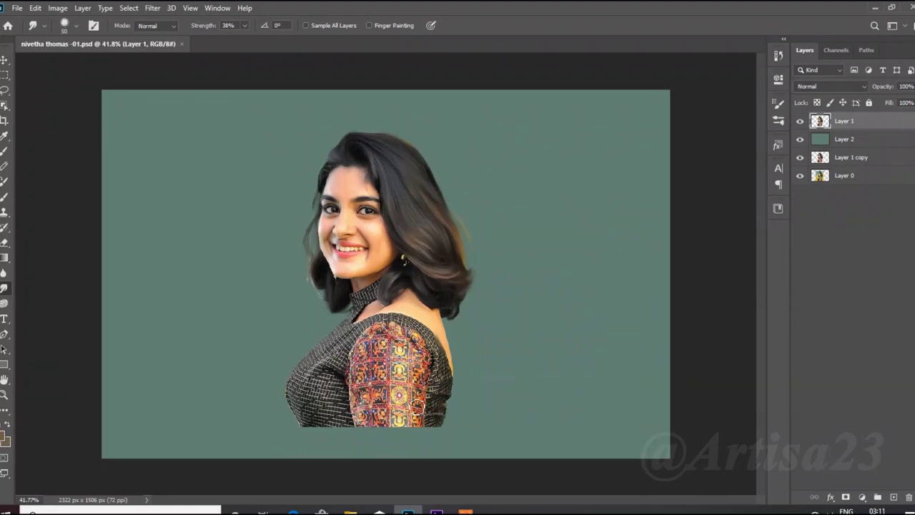
scroll(434, 381, up, 1)
scroll(433, 380, up, 4)
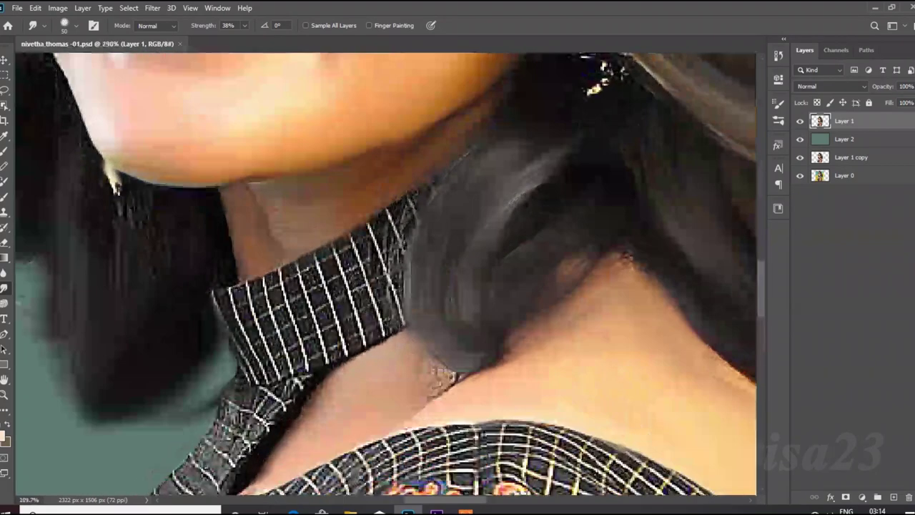
- Smear the collar's checked pattern into stripes and smooth the collar edges and nearby hair tips
drag(416, 368, 358, 314)
mouse_move(386, 236)
mouse_down()
mouse_move(343, 265)
mouse_move(315, 350)
mouse_up()
mouse_move(293, 271)
mouse_down()
mouse_move(275, 355)
mouse_move(225, 300)
mouse_up()
drag(428, 182, 396, 236)
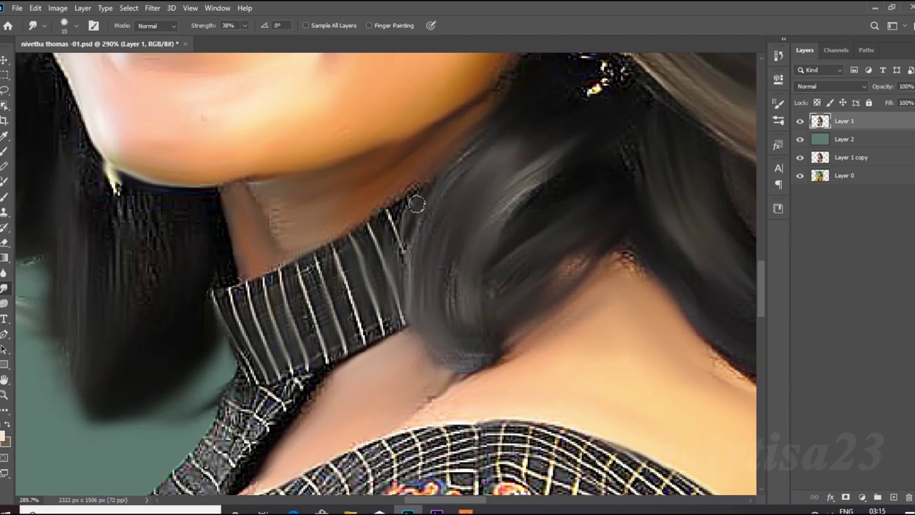
drag(632, 243, 551, 268)
drag(490, 354, 426, 413)
- Streak the lower-left collar into grey bands and soften the neckline and shoulder edges
mouse_move(390, 436)
mouse_down()
mouse_move(307, 400)
mouse_move(226, 447)
mouse_up()
drag(264, 400, 212, 475)
drag(357, 357, 300, 443)
drag(328, 393, 243, 486)
drag(286, 422, 229, 493)
scroll(228, 493, down, 2)
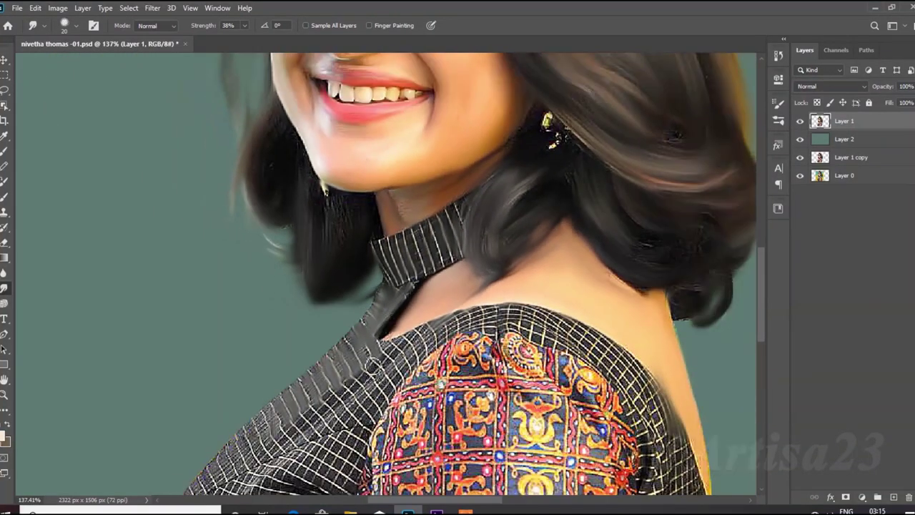
mouse_move(429, 318)
mouse_down()
mouse_move(413, 325)
mouse_move(536, 300)
mouse_move(672, 429)
mouse_up()
drag(315, 357, 236, 457)
scroll(390, 257, down, 2)
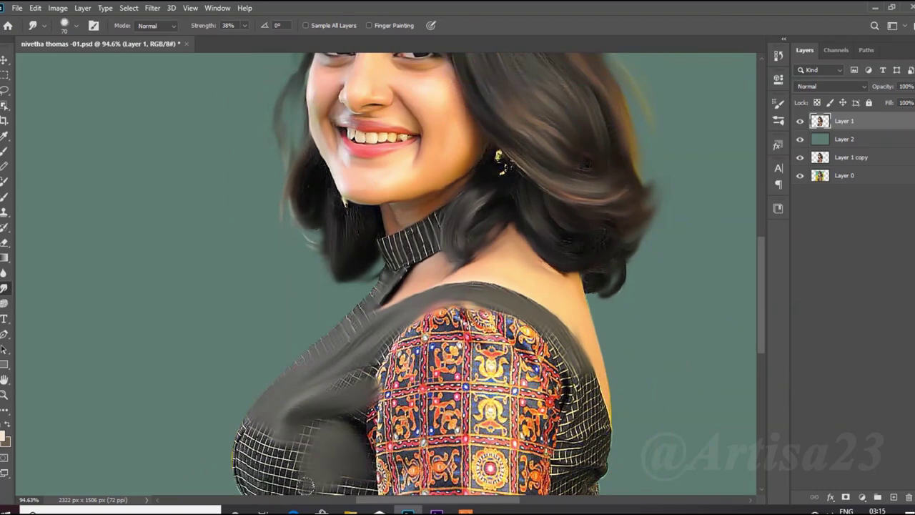
scroll(350, 278, down, 2)
- Smudge the lower dress edge and sleeve downward into vertical streaks with a large brush
drag(343, 472, 336, 493)
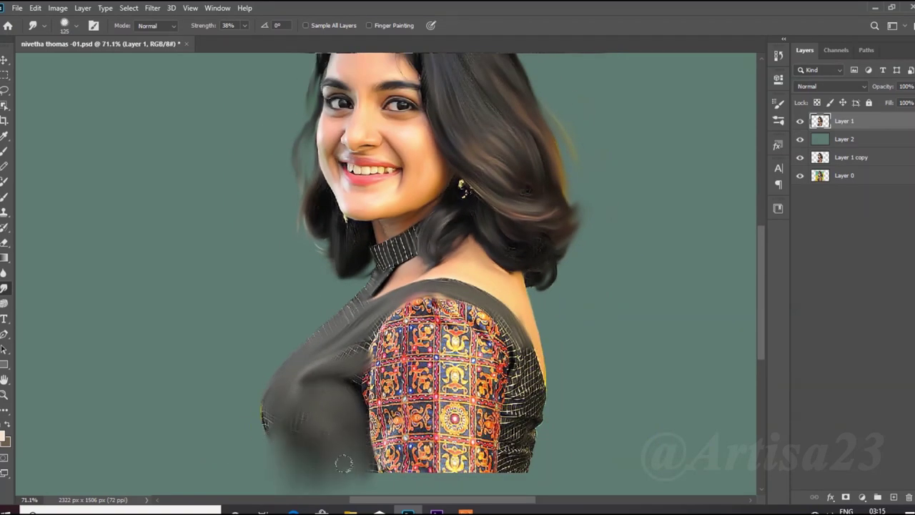
key(bracketright)
mouse_move(404, 354)
mouse_down()
mouse_move(400, 458)
mouse_move(409, 470)
mouse_move(493, 458)
mouse_up()
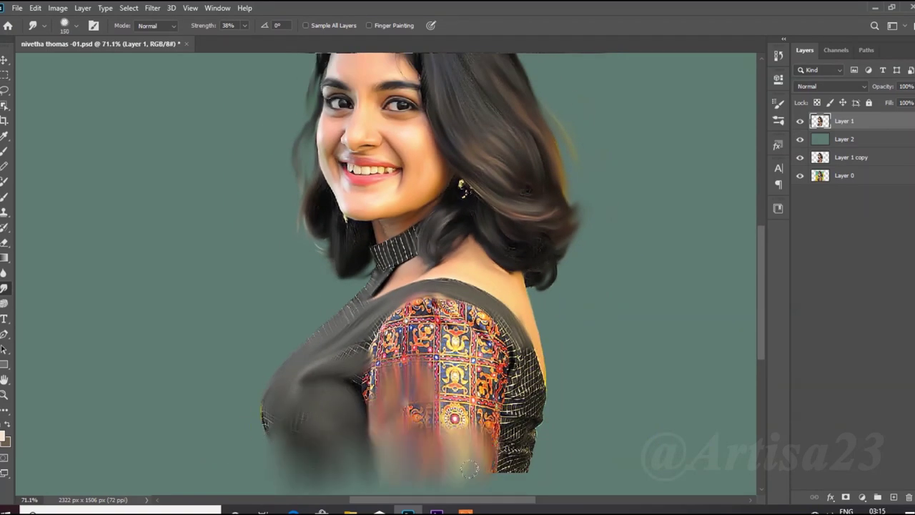
drag(500, 422, 532, 475)
key(bracketleft)
key(bracketleft)
drag(511, 336, 525, 422)
mouse_move(539, 375)
mouse_down()
mouse_move(545, 431)
mouse_move(525, 479)
mouse_up()
- Blur the lower-right dress edge and sleeve embroidery into soft vertical streaks
drag(493, 335, 496, 419)
drag(476, 307, 493, 401)
mouse_move(443, 325)
mouse_down()
mouse_move(450, 421)
mouse_move(386, 364)
mouse_up()
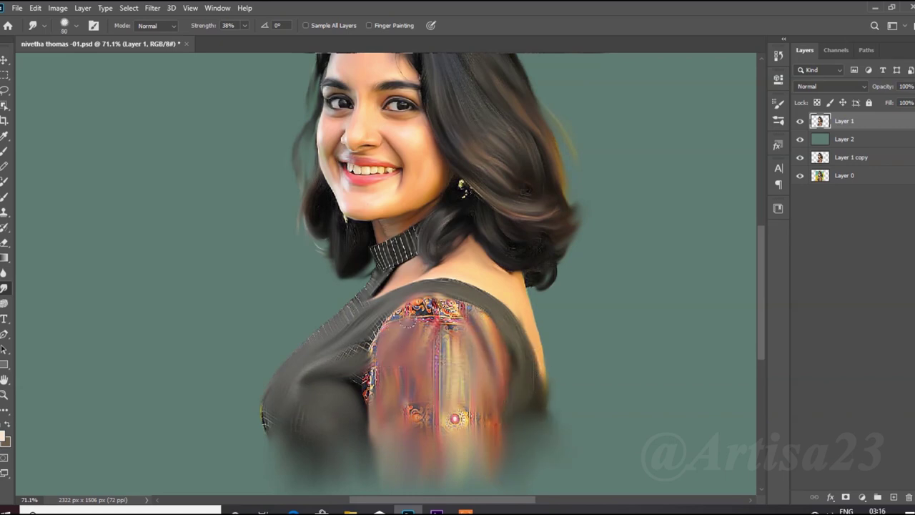
drag(429, 300, 475, 332)
mouse_move(386, 307)
mouse_down()
mouse_move(368, 400)
mouse_move(471, 395)
mouse_up()
key(bracketleft)
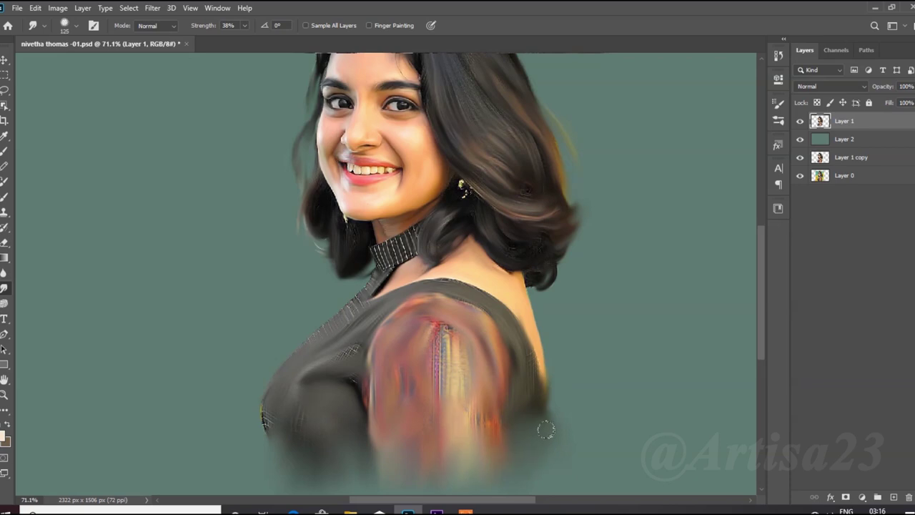
- With a smaller brush, smudge the collar stripes smooth
scroll(293, 421, down, 2)
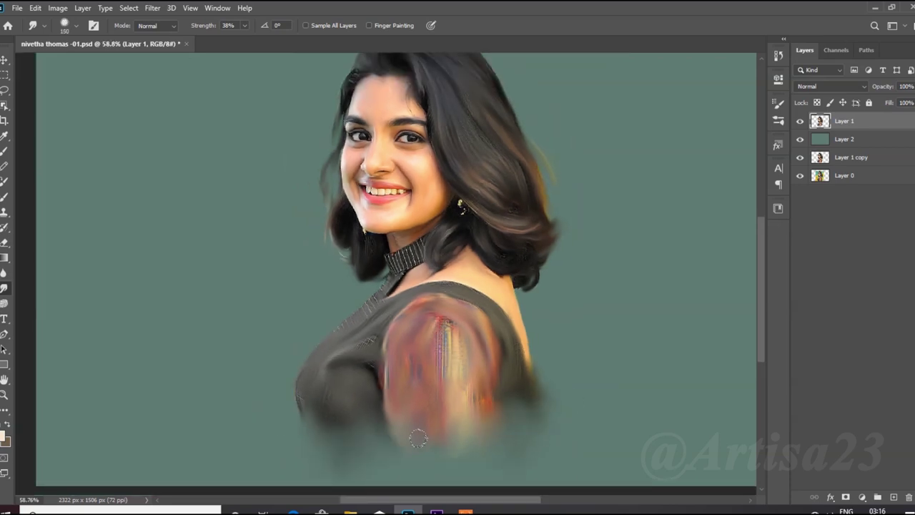
scroll(443, 408, up, 1)
key(bracketleft)
scroll(418, 227, up, 5)
key(bracketleft)
key(bracketleft)
key(bracketleft)
mouse_move(343, 257)
mouse_down()
mouse_move(371, 293)
mouse_move(336, 262)
mouse_up()
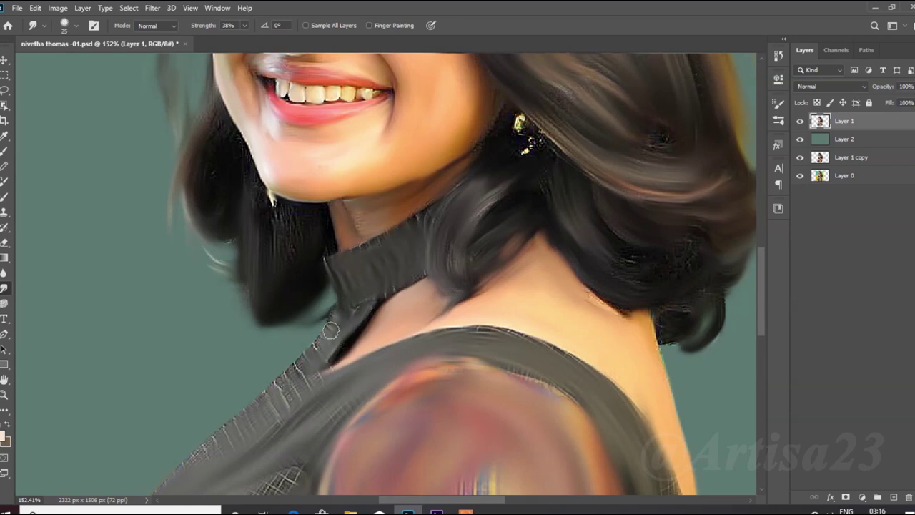
scroll(386, 236, down, 2)
scroll(536, 343, down, 1)
scroll(468, 236, down, 3)
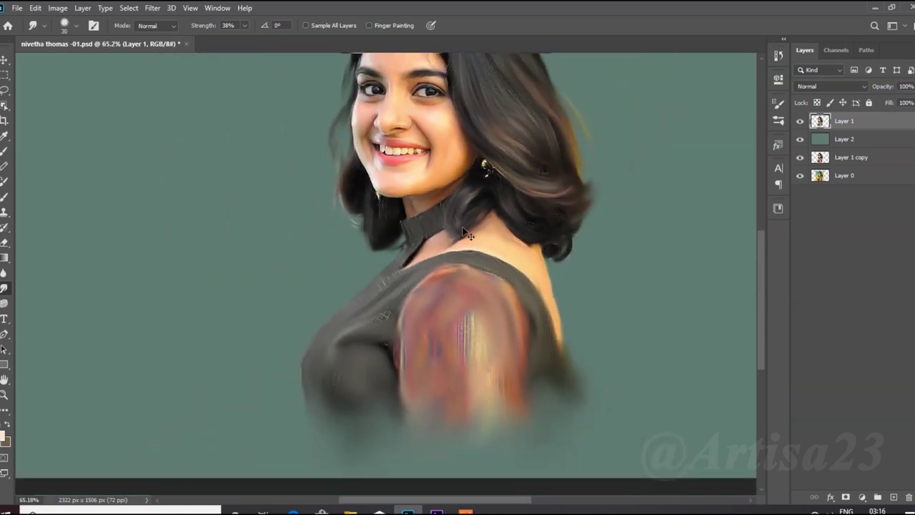
- Enlarge the brush and add a new empty layer, Layer 3
key(bracketright)
key(bracketright)
key(bracketright)
scroll(300, 374, down, 3)
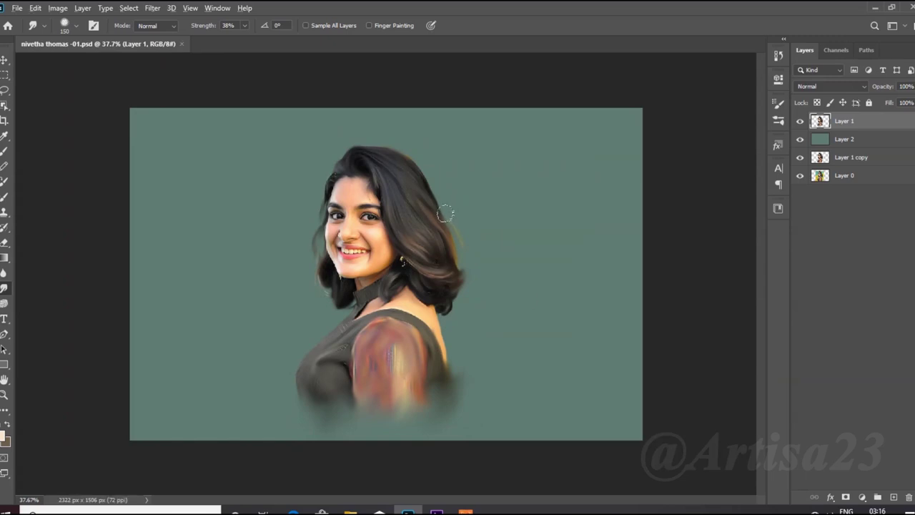
scroll(385, 189, up, 2)
scroll(383, 185, down, 1)
key(ctrl+shift+alt+n)
scroll(375, 187, up, 1)
- Choose the Textured Acrylic 03 brush and a teal-green foreground colour
scroll(375, 187, down, 1)
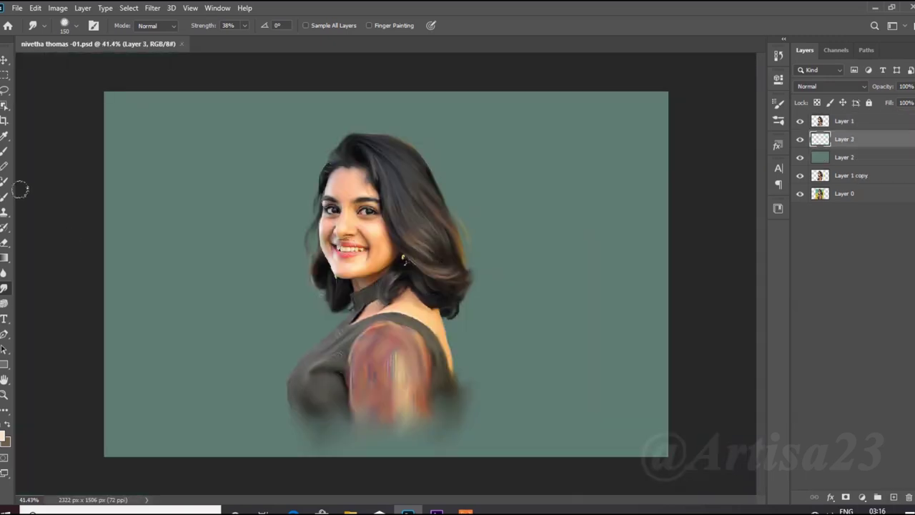
key(b)
key(F5)
click(548, 75)
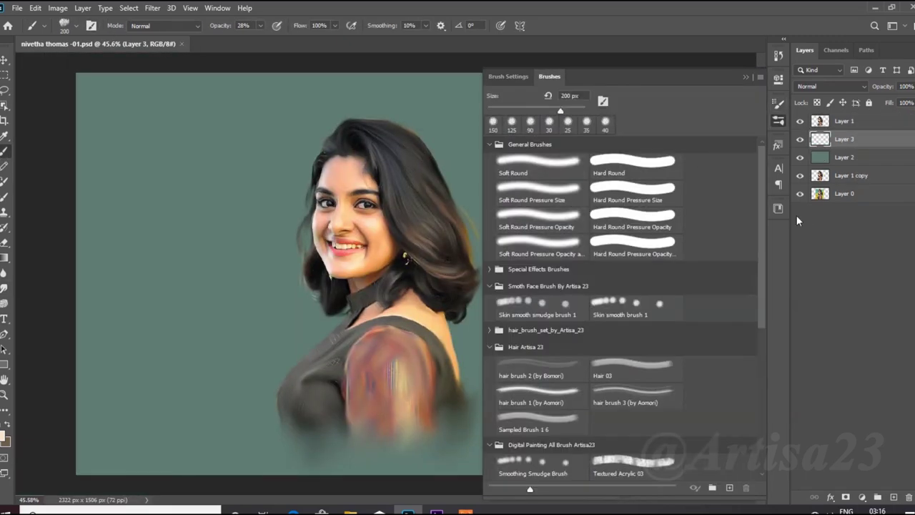
scroll(684, 369, down, 5)
scroll(643, 336, down, 3)
click(641, 327)
mouse_move(679, 180)
mouse_down()
mouse_move(686, 218)
mouse_move(686, 162)
mouse_up()
key(Return)
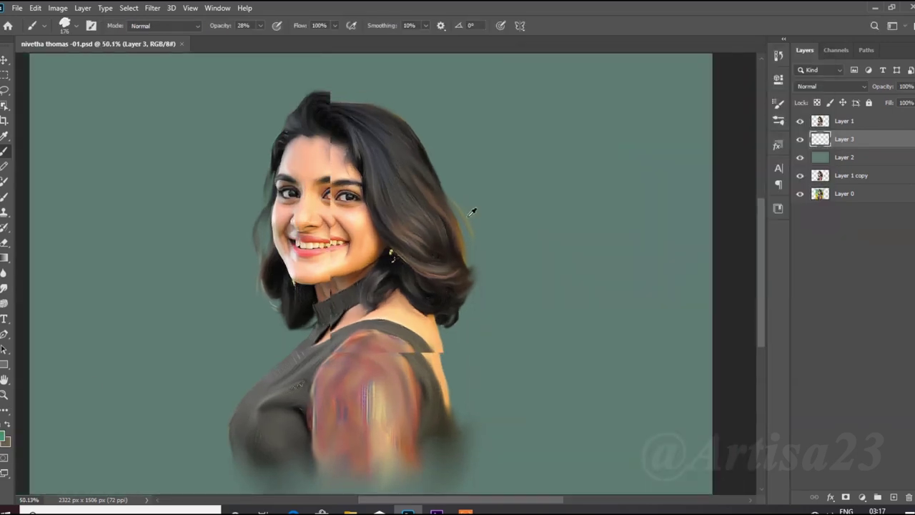
- Paint dark green and brown strokes around the hair, shoulder and torso at 75% opacity
drag(425, 120, 418, 217)
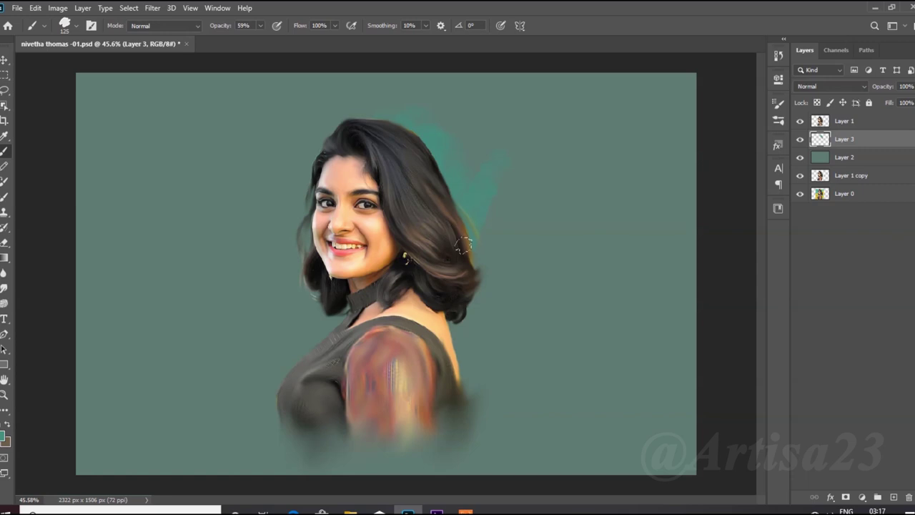
drag(505, 261, 456, 318)
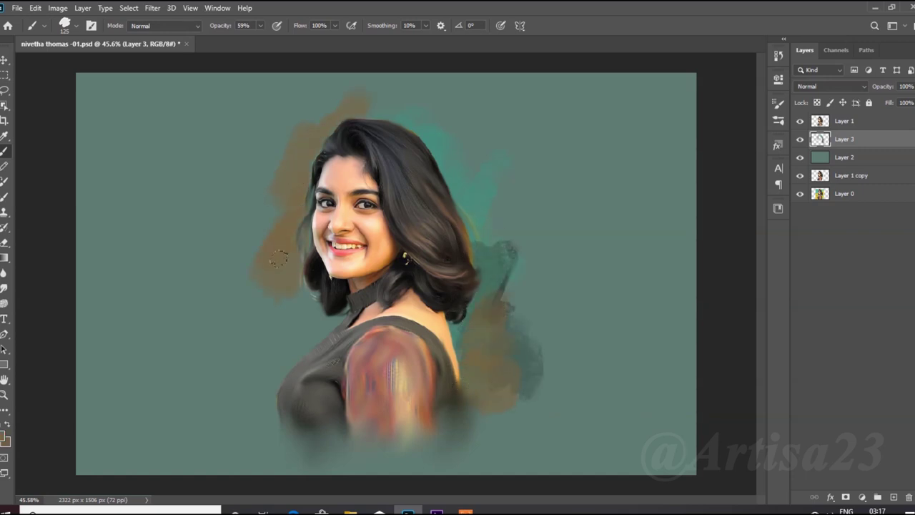
mouse_move(456, 380)
mouse_down()
mouse_move(286, 400)
mouse_move(208, 300)
mouse_move(243, 336)
mouse_move(295, 440)
mouse_up()
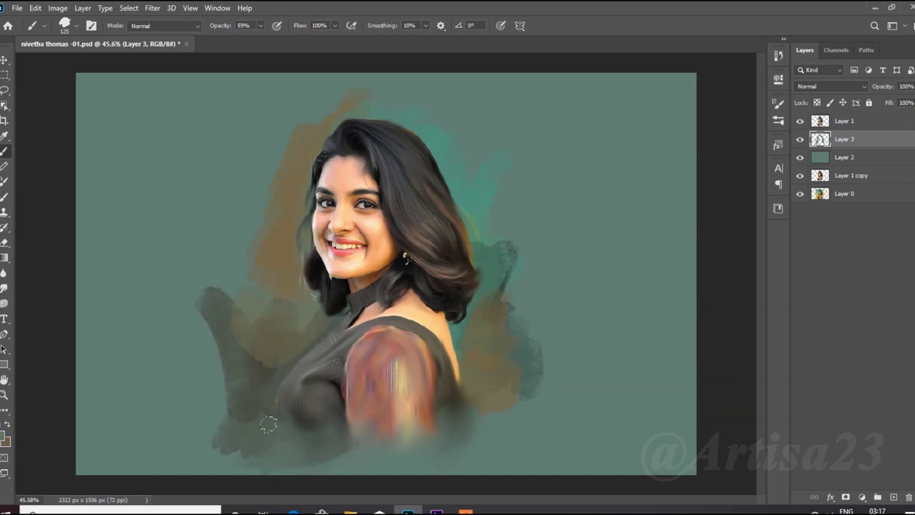
mouse_move(459, 411)
mouse_down()
mouse_move(572, 424)
mouse_move(537, 327)
mouse_move(507, 279)
mouse_up()
drag(260, 26, 269, 40)
mouse_move(346, 305)
mouse_down()
mouse_move(272, 371)
mouse_move(286, 388)
mouse_move(300, 318)
mouse_move(272, 336)
mouse_move(228, 300)
mouse_move(198, 381)
mouse_move(243, 436)
mouse_move(235, 265)
mouse_up()
drag(465, 213, 458, 312)
mouse_move(543, 359)
mouse_down()
mouse_move(504, 398)
mouse_move(458, 421)
mouse_move(500, 361)
mouse_move(536, 413)
mouse_move(443, 457)
mouse_up()
- Add dark and brownish-olive strokes on both sides of the figure and lower corners
scroll(450, 450, down, 1)
mouse_move(470, 415)
mouse_down()
mouse_move(388, 414)
mouse_move(436, 428)
mouse_move(419, 429)
mouse_move(546, 413)
mouse_up()
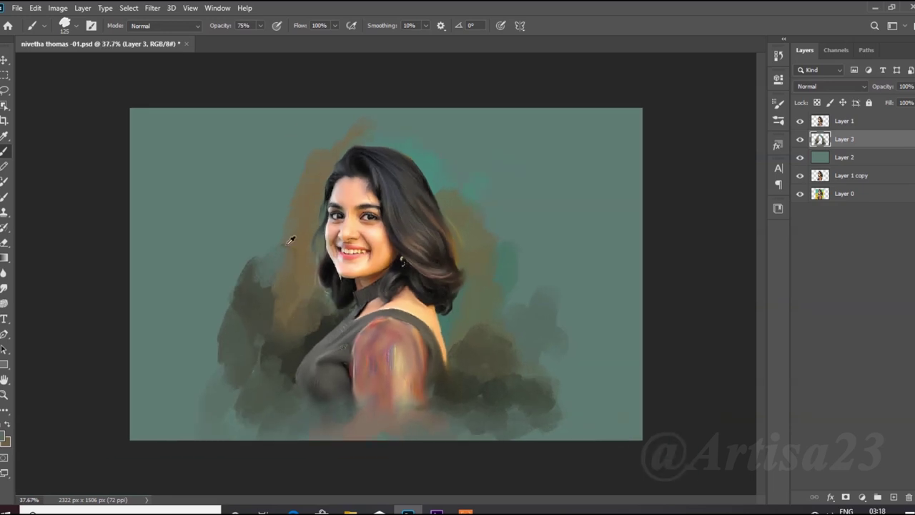
mouse_move(293, 238)
mouse_down()
mouse_move(243, 250)
mouse_move(205, 299)
mouse_move(244, 266)
mouse_up()
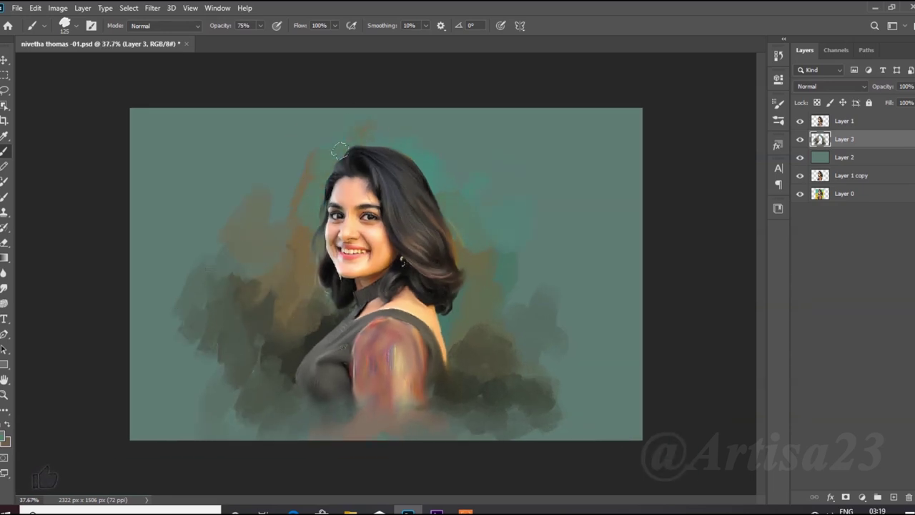
mouse_move(561, 285)
mouse_down()
mouse_move(541, 322)
mouse_move(267, 275)
mouse_move(222, 283)
mouse_up()
mouse_move(164, 272)
mouse_down()
mouse_move(198, 402)
mouse_move(239, 428)
mouse_up()
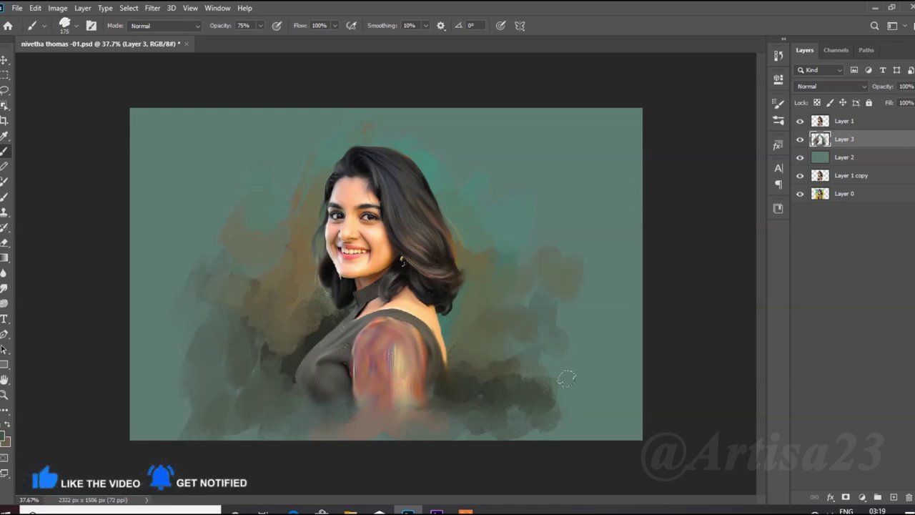
drag(562, 374, 572, 400)
scroll(423, 317, down, 1)
- Lightly erase dark paint along the bottom edge, then darken the lower-left bottom again
key(e)
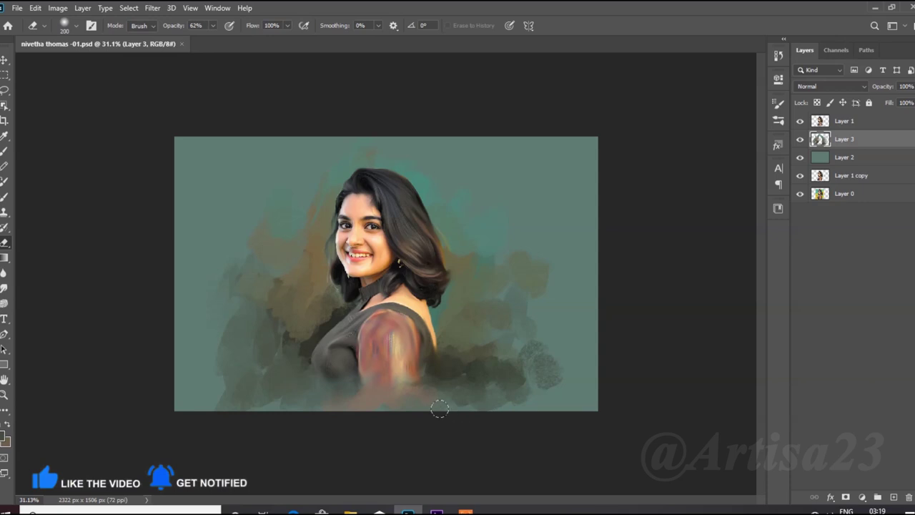
mouse_move(423, 413)
mouse_down()
mouse_move(240, 410)
mouse_move(544, 376)
mouse_up()
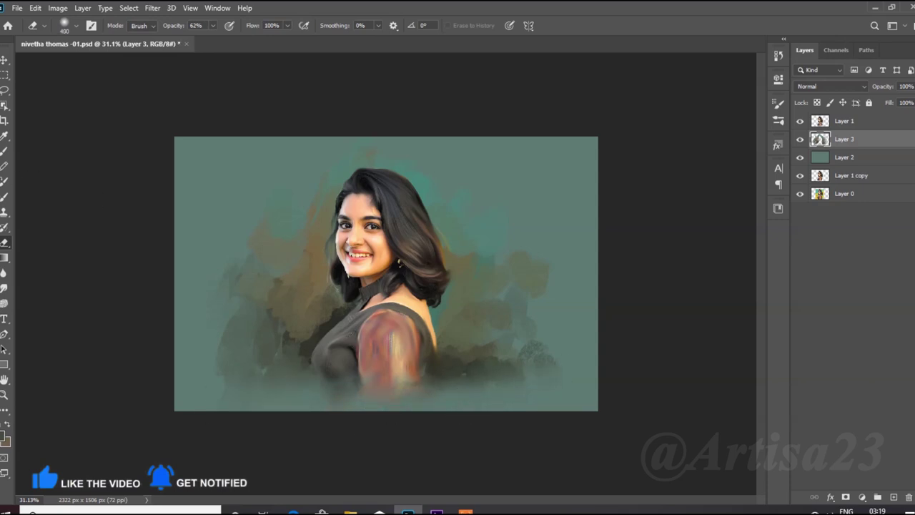
key(b)
scroll(395, 272, up, 1)
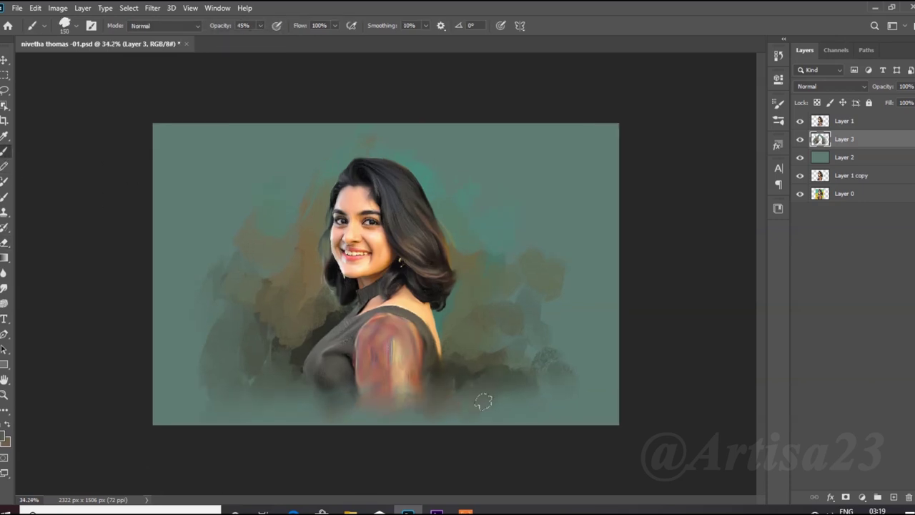
drag(372, 401, 286, 413)
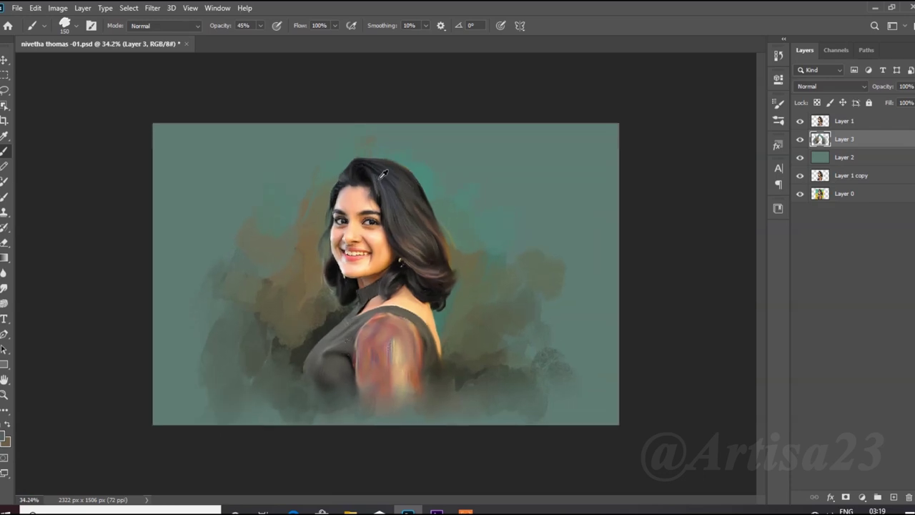
- Set the foreground colour to teal
scroll(383, 174, up, 1)
click(4, 438)
click(588, 153)
key(Return)
- On a new layer above Layer 3, paint teal strokes beside the hair
scroll(593, 159, up, 1)
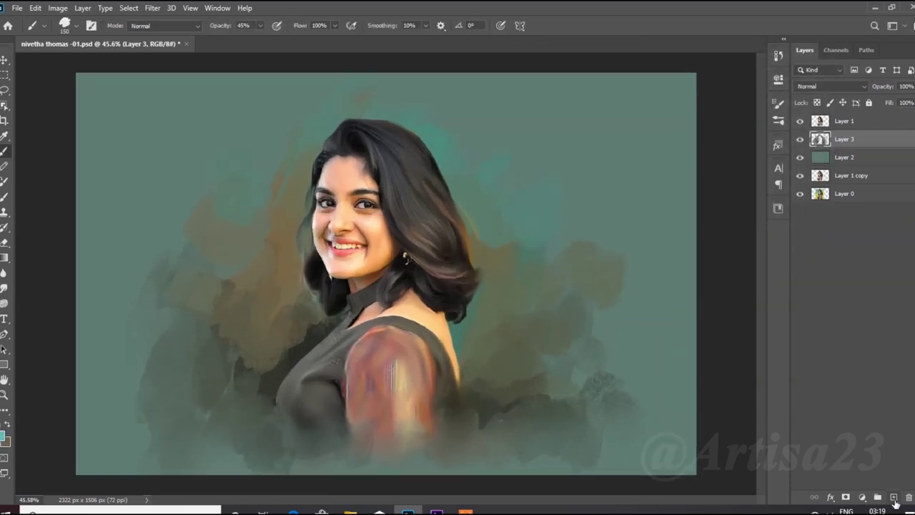
click(893, 497)
drag(418, 132, 461, 214)
drag(500, 150, 464, 175)
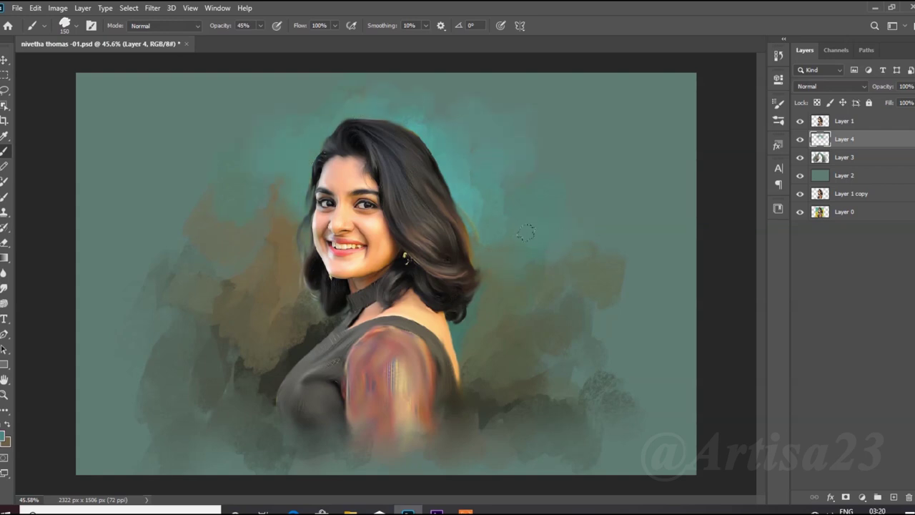
- Switch to a lighter teal and dab it near and above the hair
click(3, 437)
click(596, 104)
click(786, 95)
drag(325, 132, 278, 212)
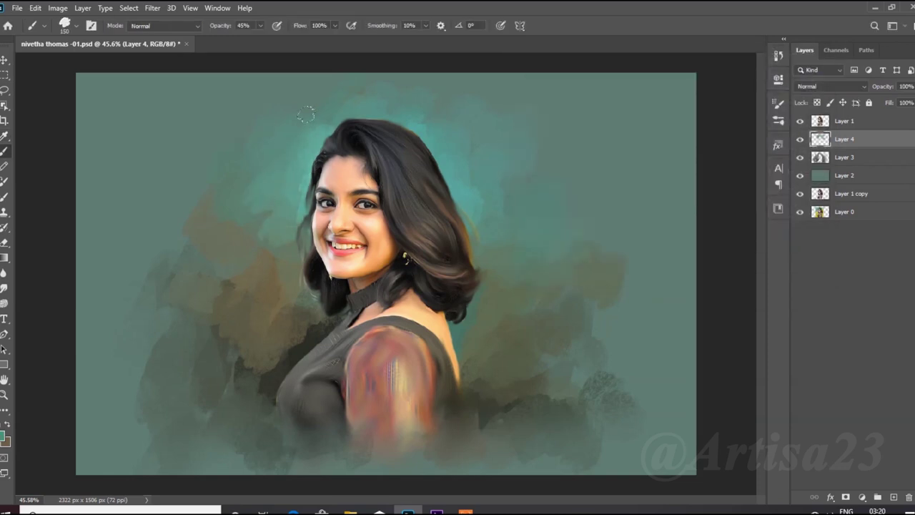
click(409, 104)
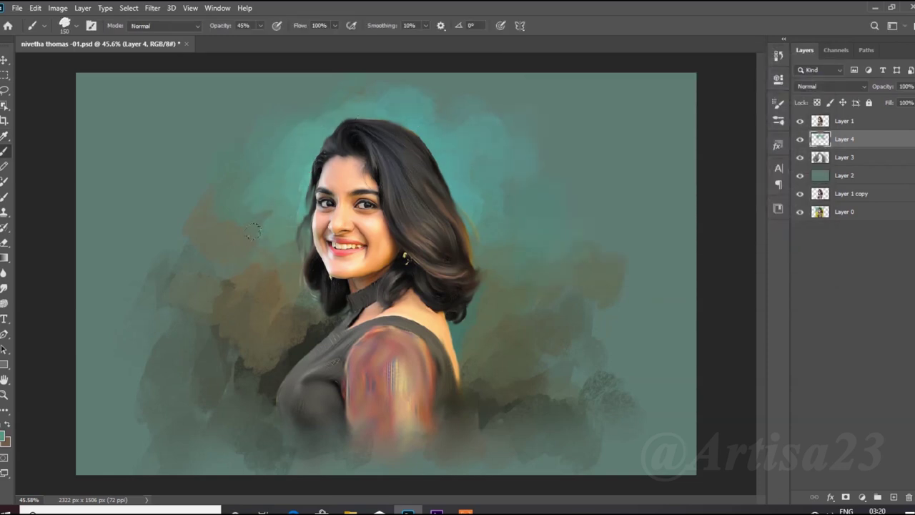
- Paint dark strokes on the left background, beside the lower-right shoulder and lower shirt
drag(527, 369, 689, 428)
drag(321, 336, 239, 390)
mouse_move(458, 364)
mouse_down()
mouse_move(529, 436)
mouse_move(568, 390)
mouse_up()
drag(493, 372, 472, 422)
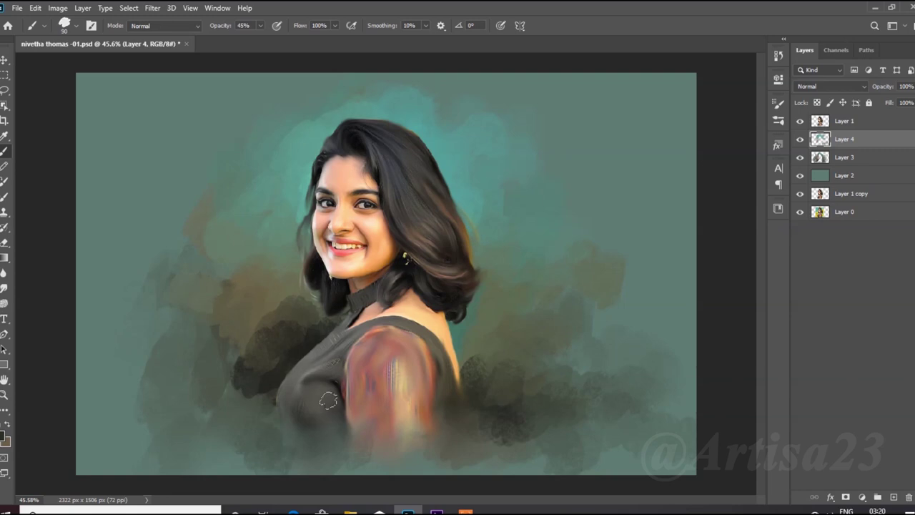
drag(327, 433, 302, 461)
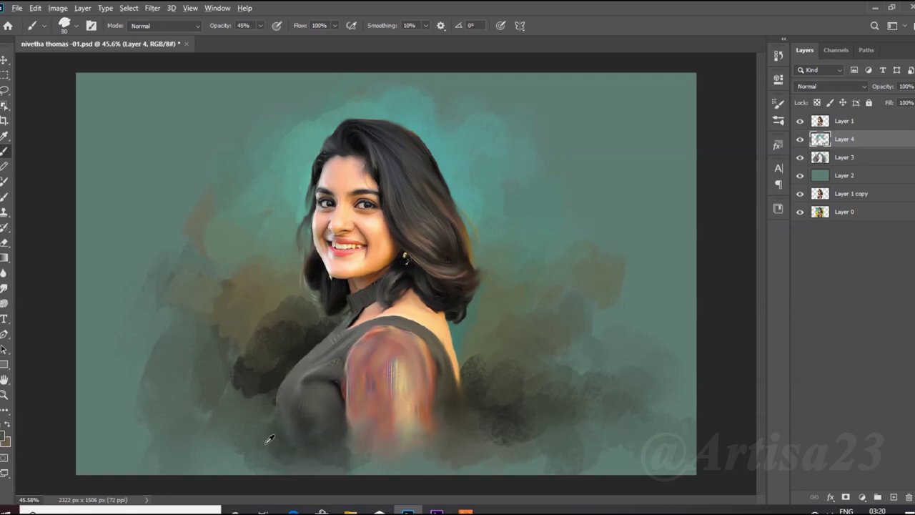
scroll(457, 375, down, 2)
scroll(285, 347, down, 1)
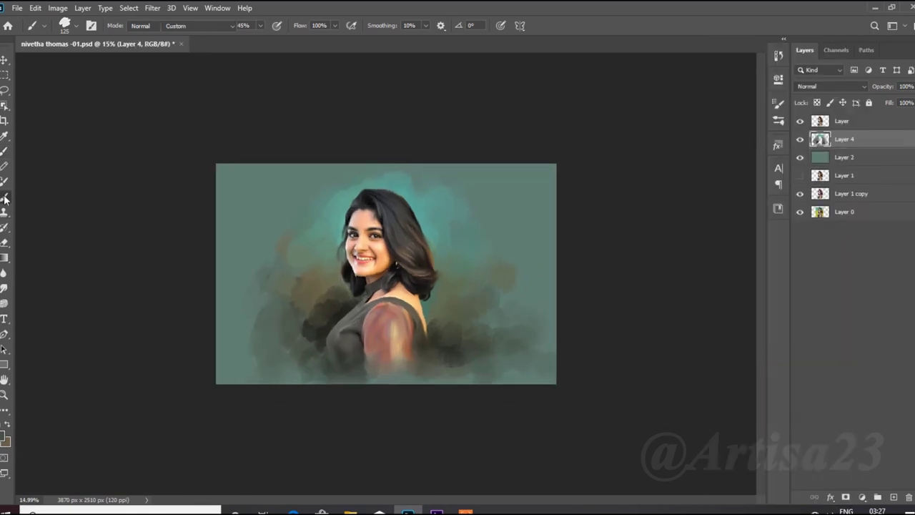
- Pick a textured bristle preset for the Mixer Brush from the brush presets
scroll(272, 212, up, 1)
scroll(272, 212, up, 1)
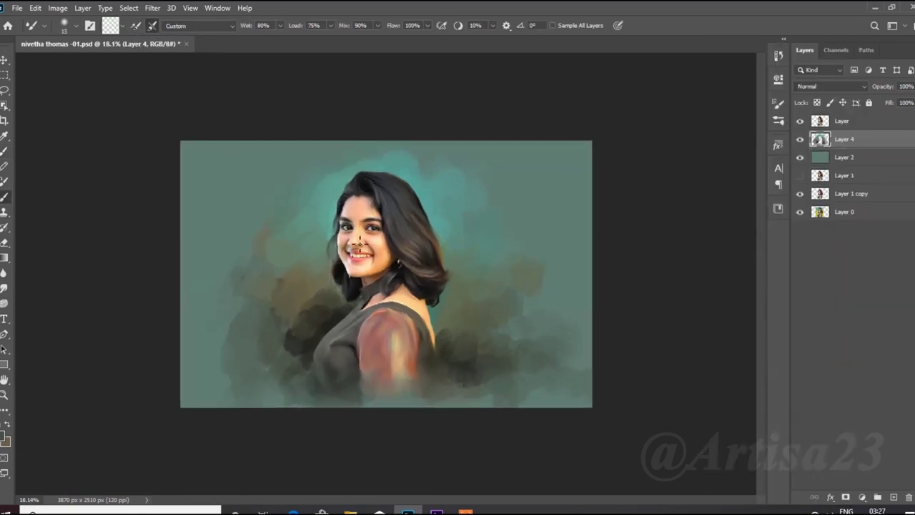
click(90, 25)
click(555, 76)
click(628, 286)
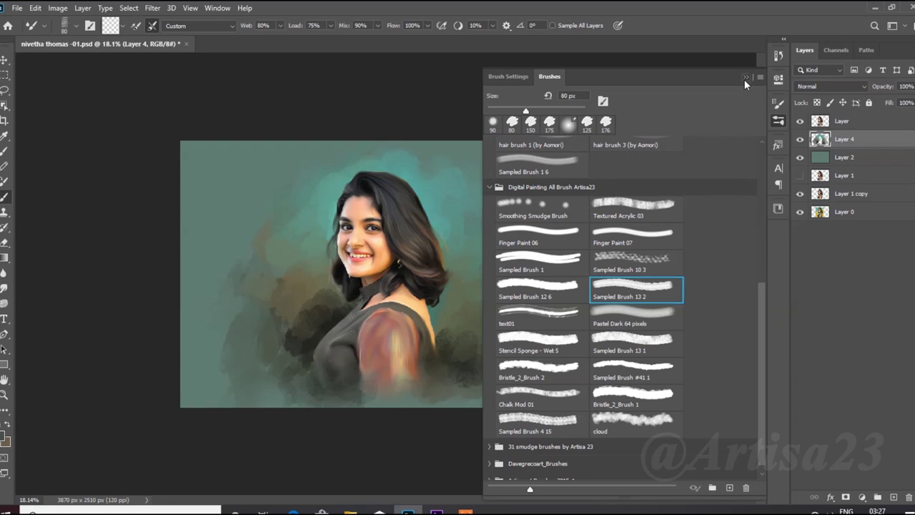
click(744, 79)
- Blend Layer 4's dark background strokes into soft, streaky brushwork around the figure
scroll(441, 166, up, 2)
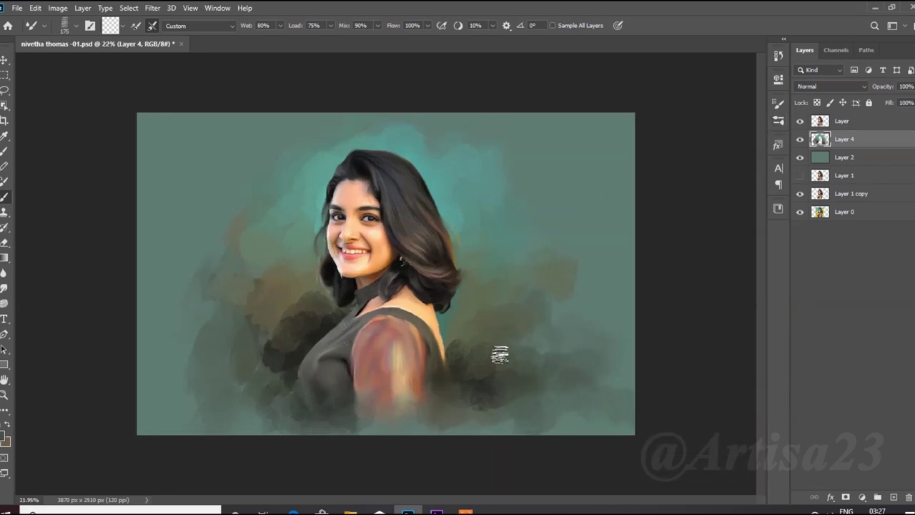
scroll(272, 300, up, 2)
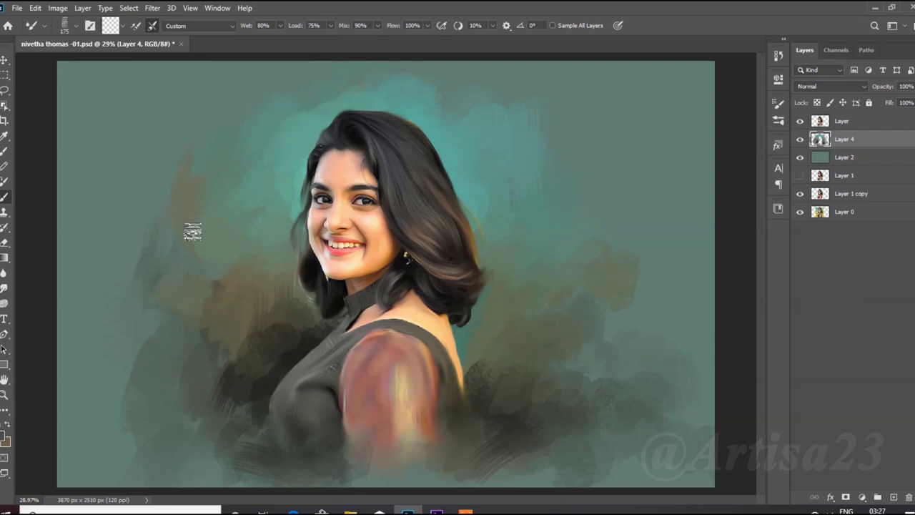
scroll(175, 307, down, 1)
scroll(538, 280, up, 1)
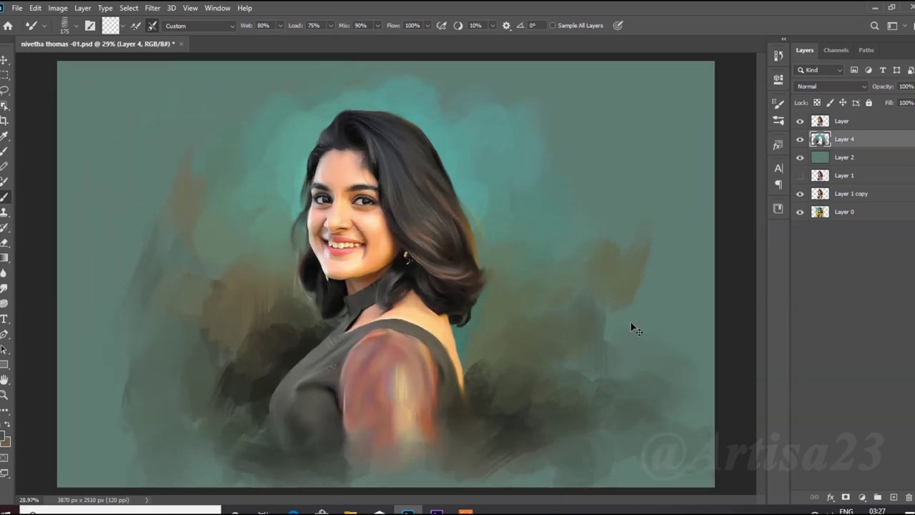
scroll(572, 336, down, 1)
scroll(371, 436, up, 1)
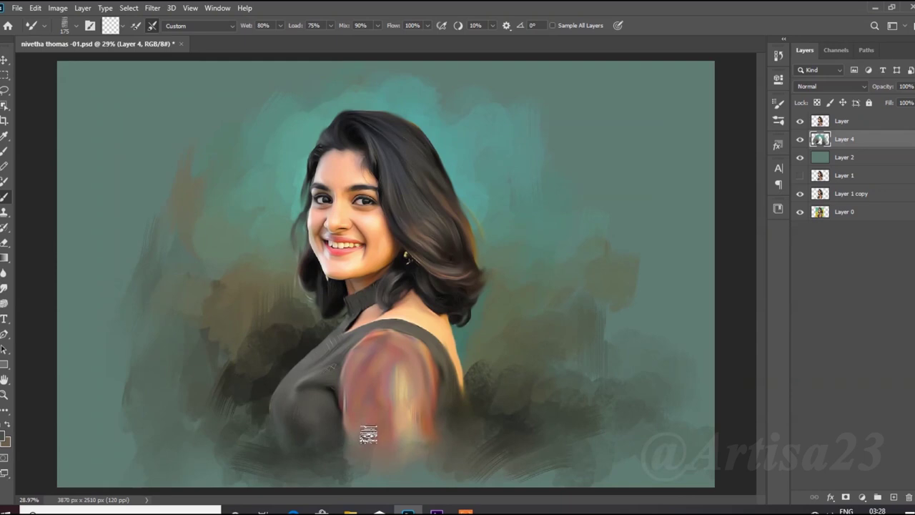
scroll(605, 203, down, 1)
scroll(672, 286, up, 1)
scroll(565, 363, down, 1)
scroll(500, 307, up, 1)
- Switch from the Mixer Brush back to the regular Brush on the top portrait layer
scroll(421, 261, down, 2)
scroll(450, 236, up, 1)
key(alt+bracketright)
key(b)
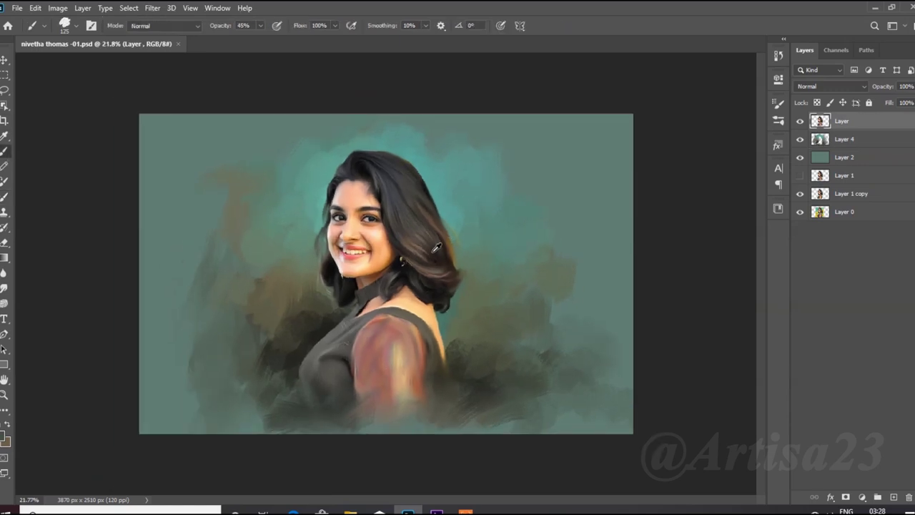
scroll(372, 275, up, 1)
scroll(365, 261, up, 1)
scroll(429, 214, down, 1)
- Switch to the Move tool, then the Smudge tool, zooming in on the face
key(v)
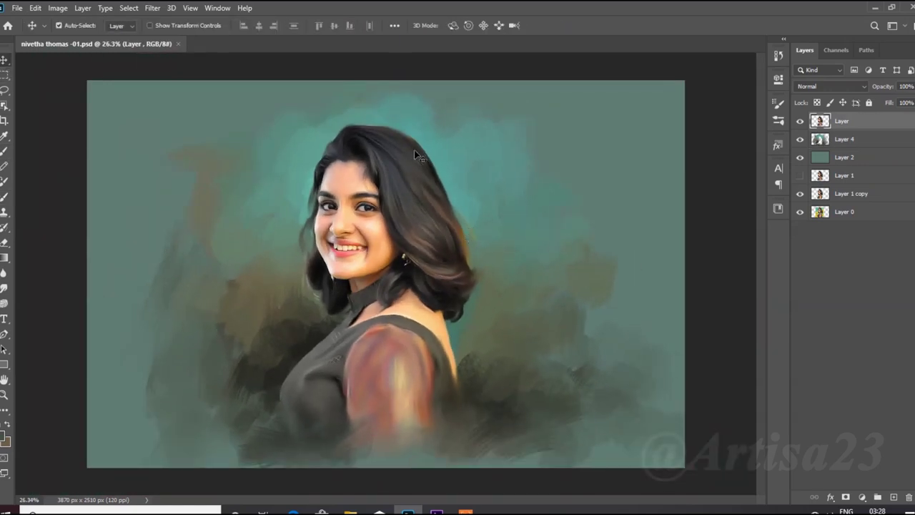
scroll(415, 154, down, 1)
scroll(411, 148, up, 2)
scroll(401, 139, up, 1)
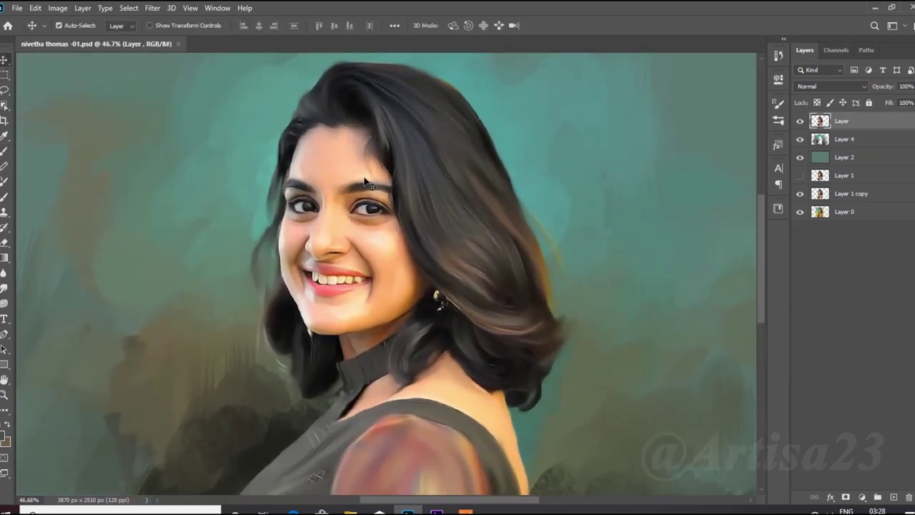
key(r)
scroll(405, 207, up, 1)
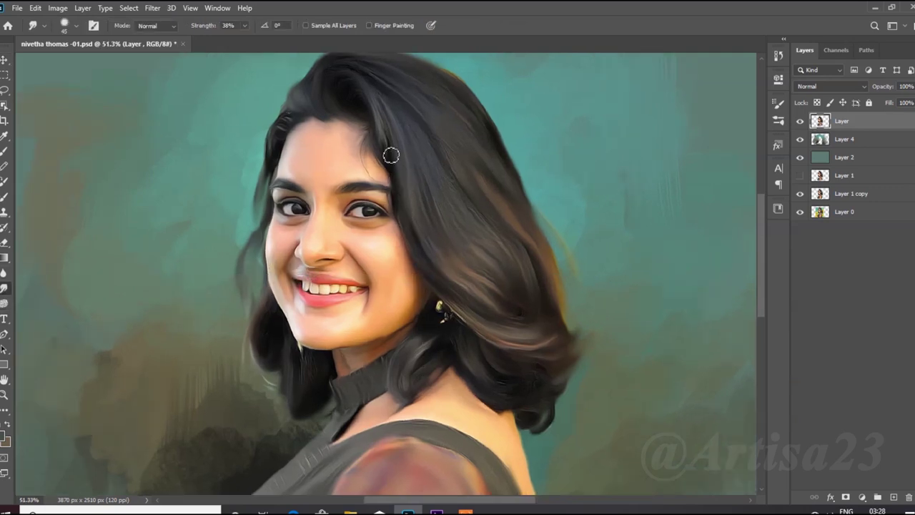
scroll(429, 271, down, 2)
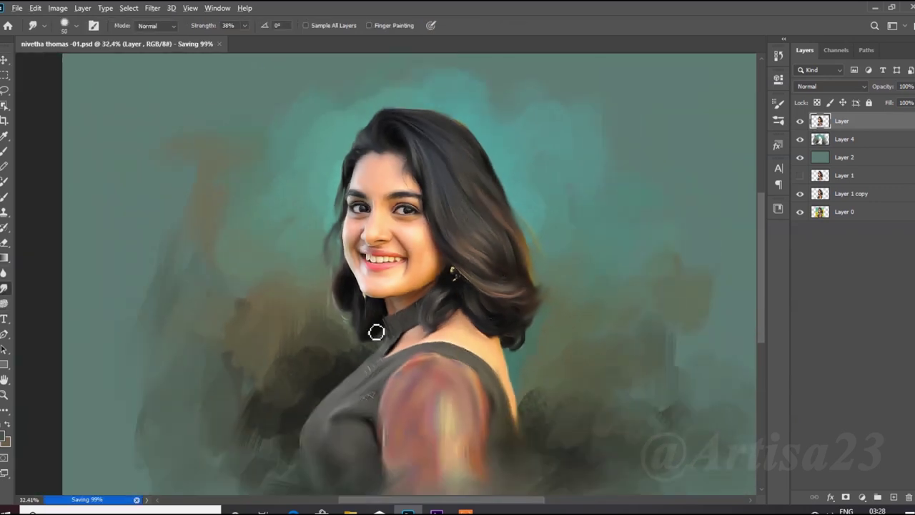
scroll(390, 322, up, 1)
scroll(402, 319, down, 1)
scroll(379, 257, up, 2)
- Add a new empty layer and choose a small textured brush tip
scroll(353, 193, up, 2)
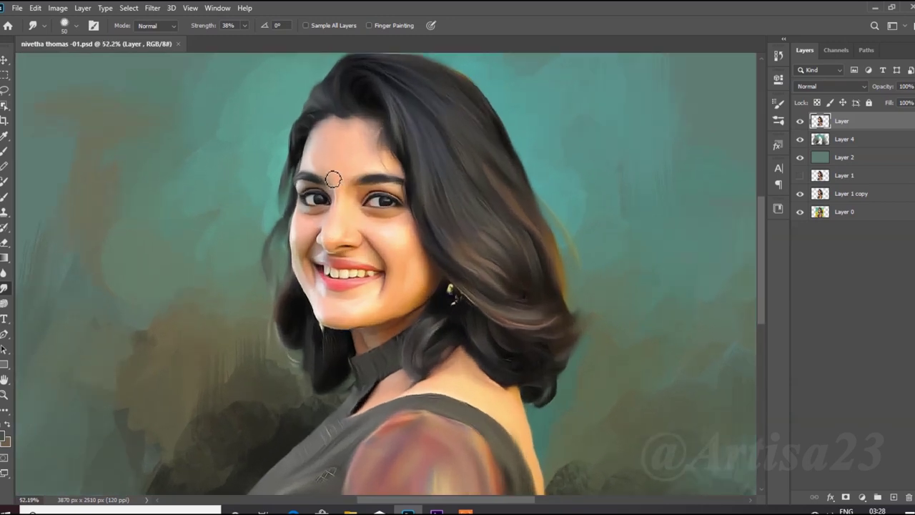
scroll(361, 221, up, 1)
key(ctrl+shift+alt+n)
key(F5)
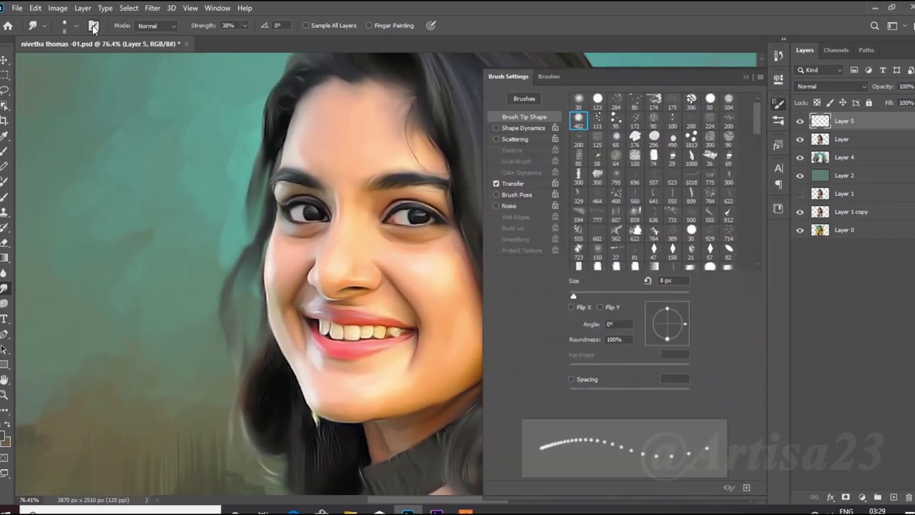
key(F5)
key(b)
key(F5)
click(578, 100)
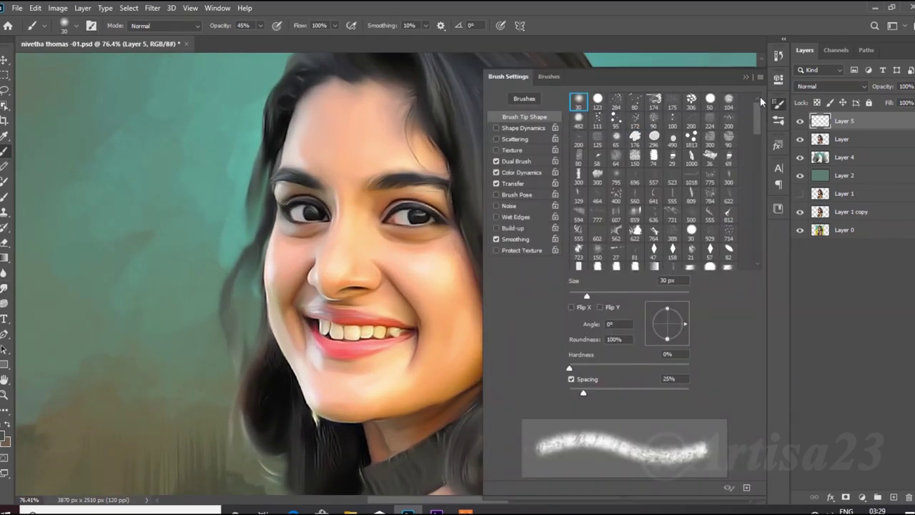
click(549, 75)
scroll(618, 250, up, 5)
key(F5)
- Paint dark strokes along the lower lash lines, extending toward the outer corner
scroll(361, 143, up, 2)
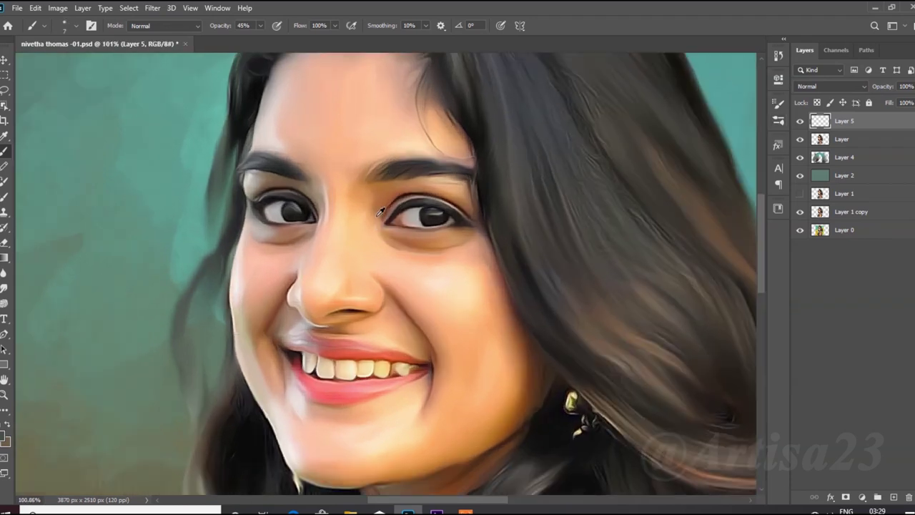
scroll(362, 142, up, 1)
scroll(486, 159, up, 2)
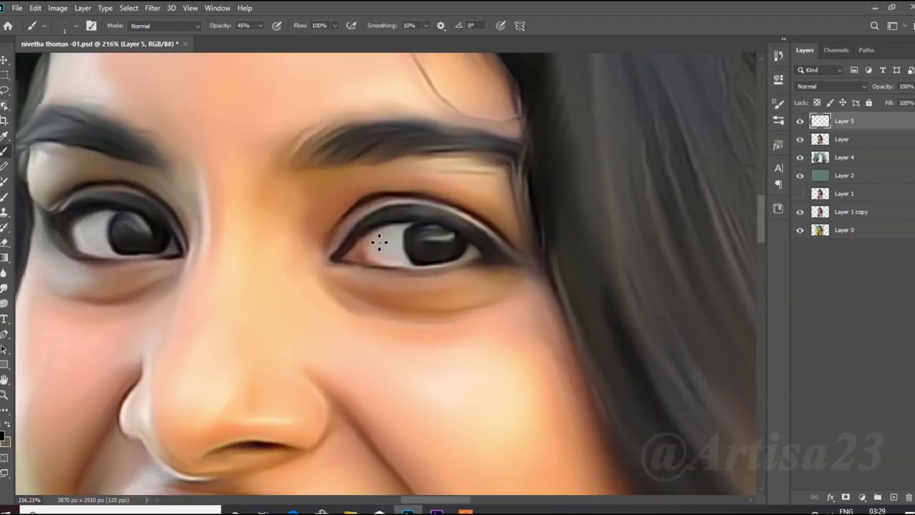
scroll(379, 243, up, 2)
scroll(452, 237, up, 1)
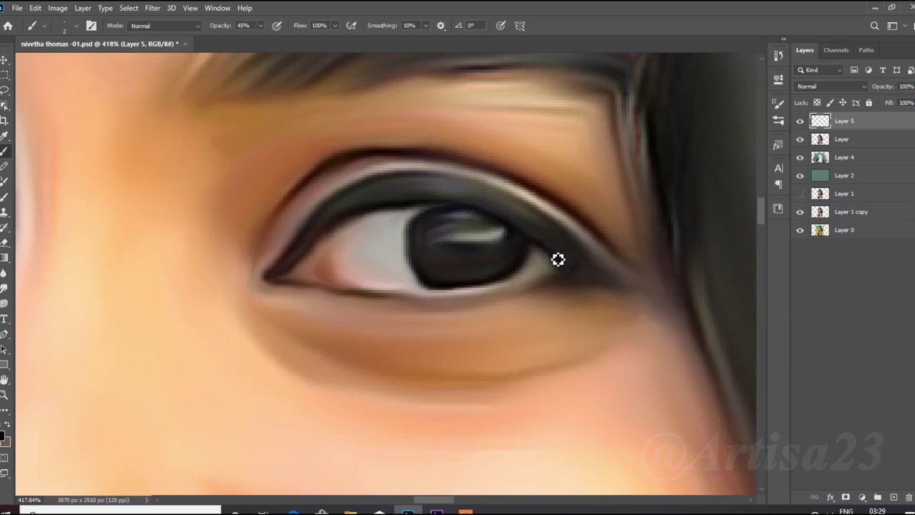
scroll(482, 217, down, 2)
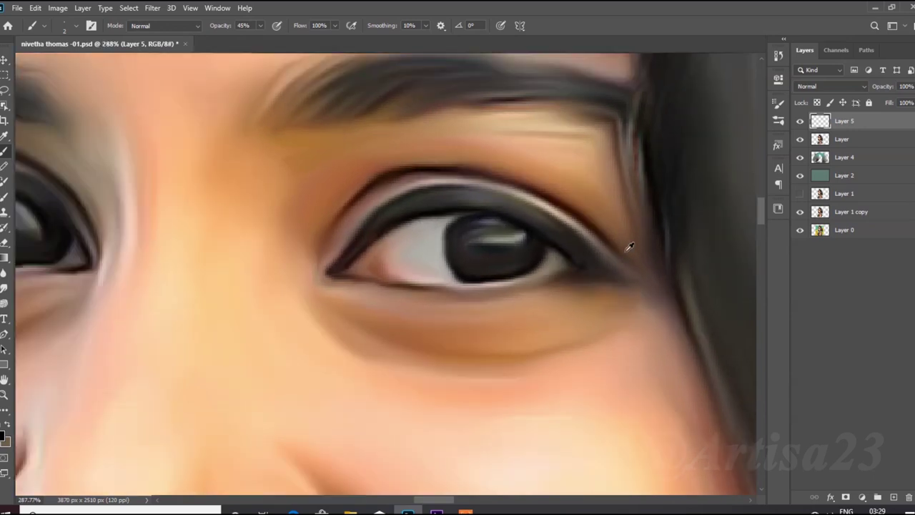
scroll(300, 230, up, 2)
scroll(272, 235, up, 1)
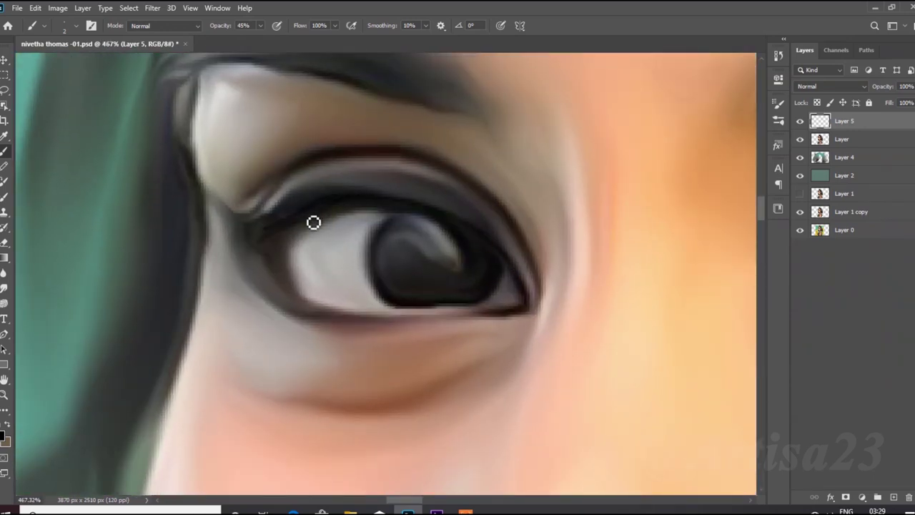
scroll(537, 307, down, 3)
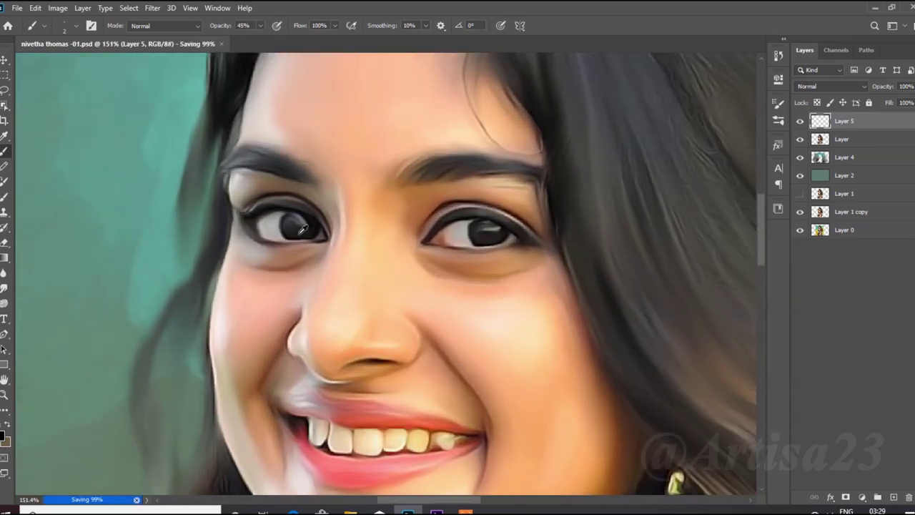
scroll(204, 184, up, 3)
mouse_move(306, 273)
mouse_down()
mouse_move(410, 271)
mouse_move(392, 271)
mouse_up()
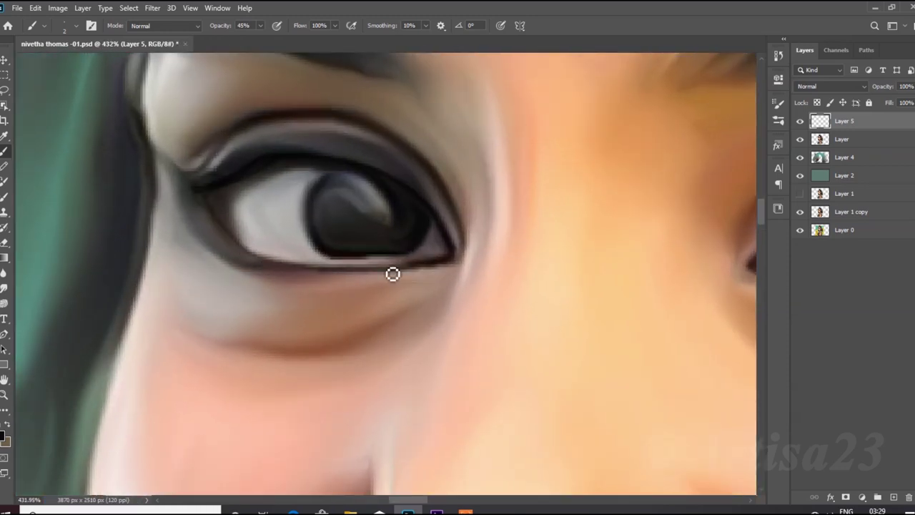
scroll(392, 272, down, 3)
scroll(586, 254, up, 4)
mouse_move(586, 254)
mouse_down()
mouse_move(343, 268)
mouse_move(544, 266)
mouse_move(365, 264)
mouse_up()
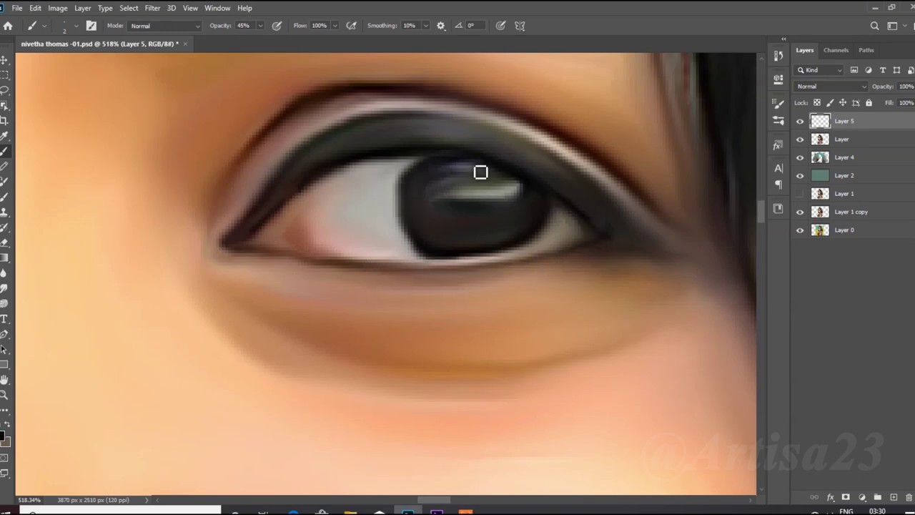
- Name the eyeliner layer Line
scroll(267, 216, down, 1)
scroll(514, 190, up, 1)
scroll(583, 256, down, 2)
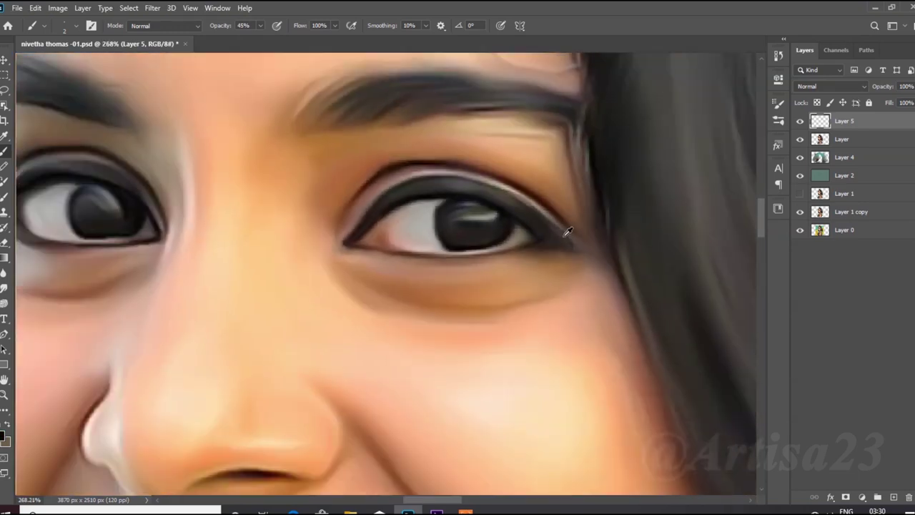
scroll(125, 204, up, 2)
scroll(306, 224, down, 3)
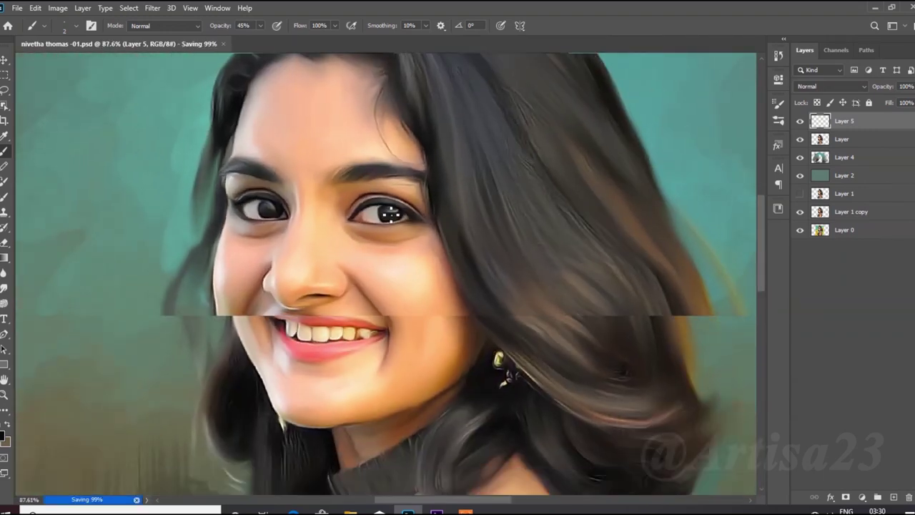
scroll(307, 225, up, 1)
text(Line)
key(Return)
scroll(389, 215, down, 2)
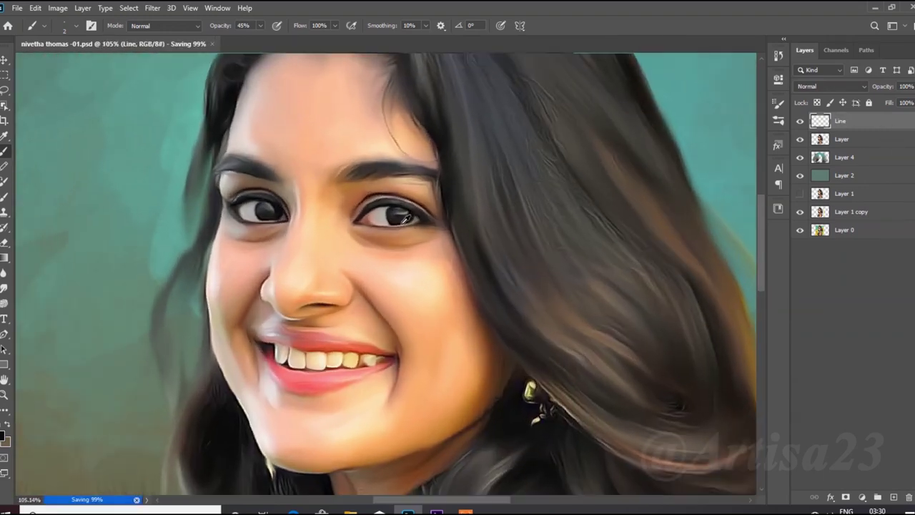
- Add a new layer and set a hard round brush at size 70, 74% opacity
key(ctrl+shift+alt+n)
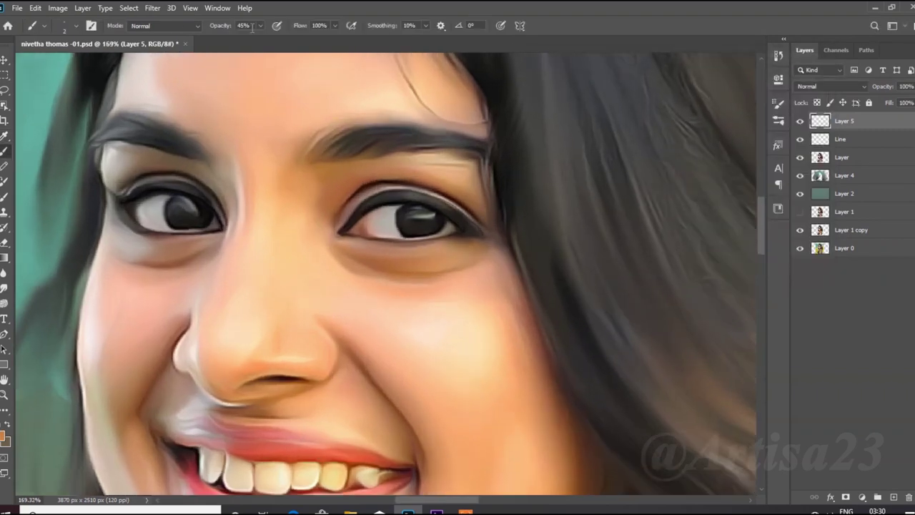
key(F5)
click(593, 97)
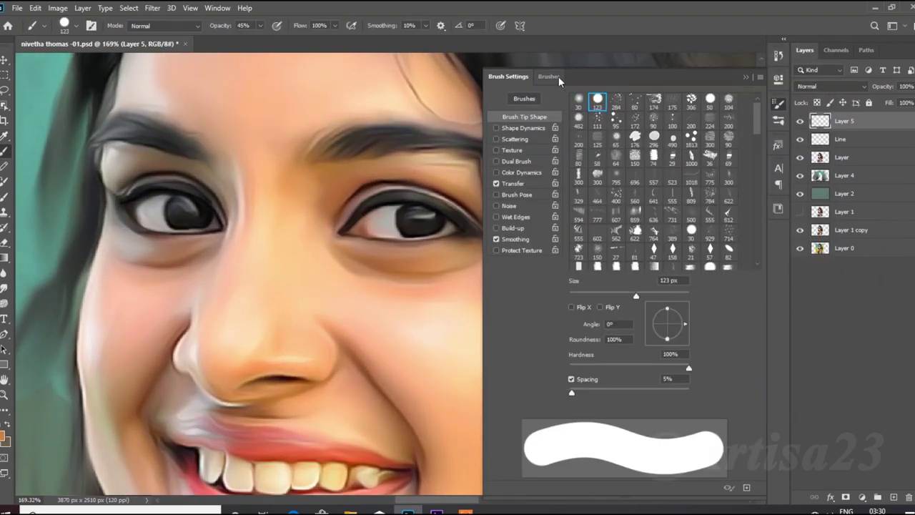
click(547, 74)
key(F5)
scroll(368, 151, up, 2)
key(bracketleft)
key(bracketleft)
key(bracketleft)
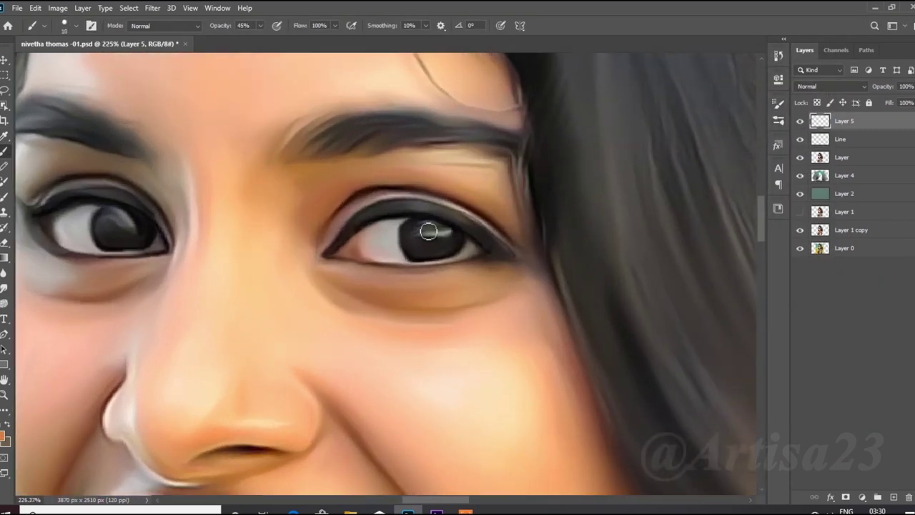
scroll(447, 247, up, 5)
key(F5)
key(F5)
key(7)
key(4)
scroll(471, 262, up, 2)
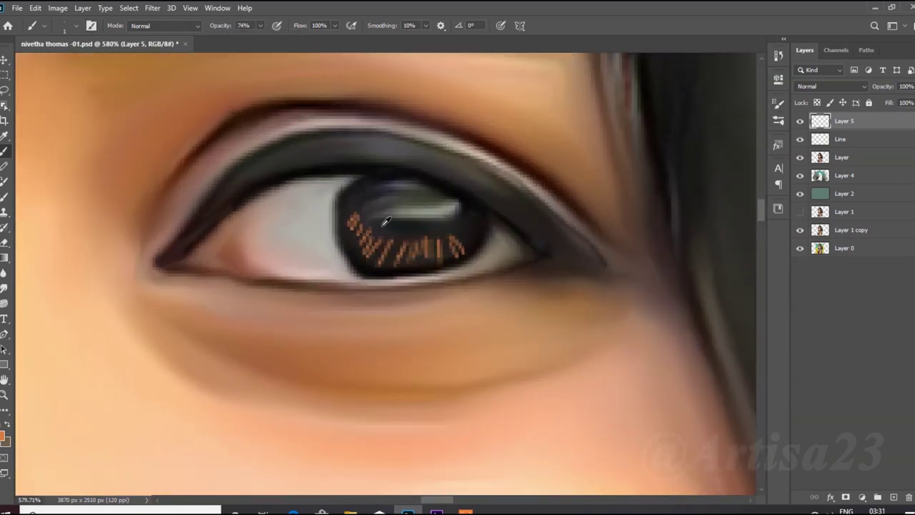
scroll(385, 222, up, 1)
scroll(365, 231, up, 2)
- Paint black over the upper pupil and add orange streaks to the iris
click(4, 437)
click(786, 80)
mouse_move(382, 224)
mouse_down()
mouse_move(382, 182)
mouse_move(408, 194)
mouse_move(394, 239)
mouse_move(316, 207)
mouse_move(529, 216)
mouse_move(346, 292)
mouse_up()
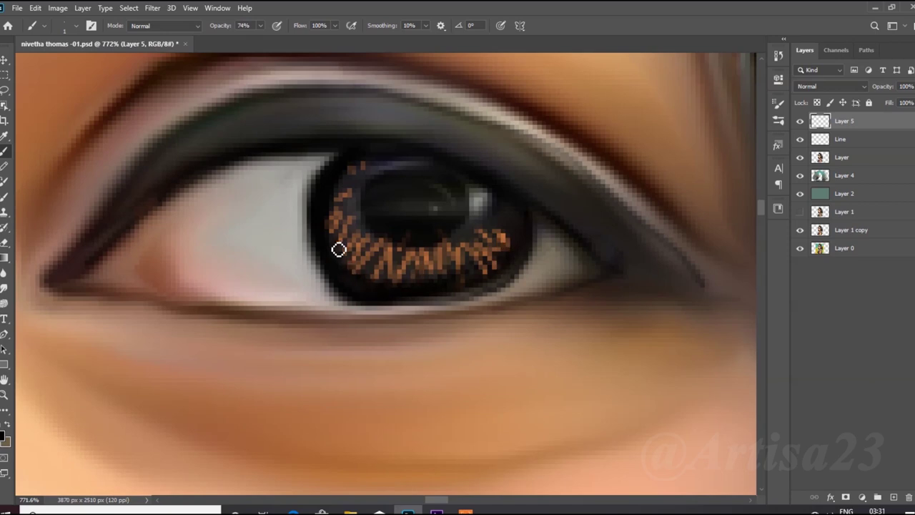
mouse_move(442, 253)
mouse_down()
mouse_move(513, 235)
mouse_move(495, 250)
mouse_up()
- At 100% opacity, paint lighter and brighter orange streaks across the lower iris
click(3, 437)
click(786, 80)
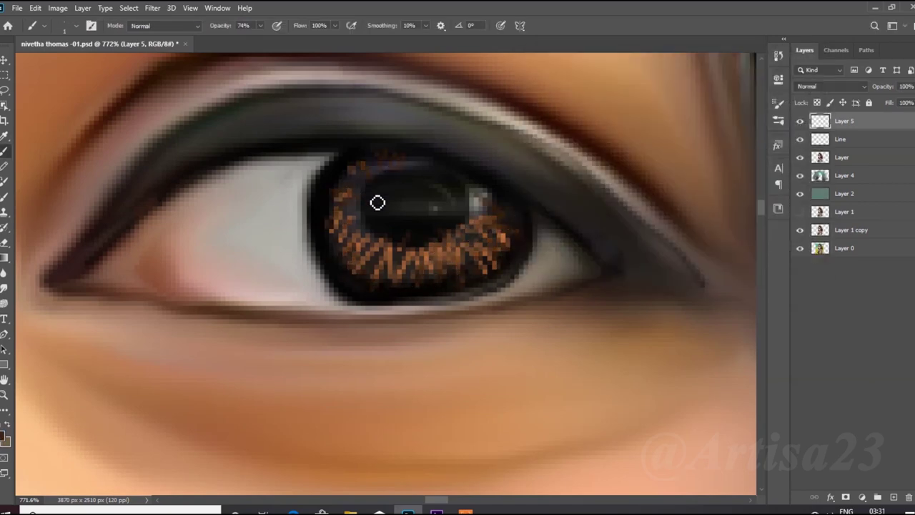
key(0)
click(4, 438)
click(786, 80)
drag(447, 247, 395, 280)
click(4, 437)
click(786, 80)
drag(448, 257, 404, 266)
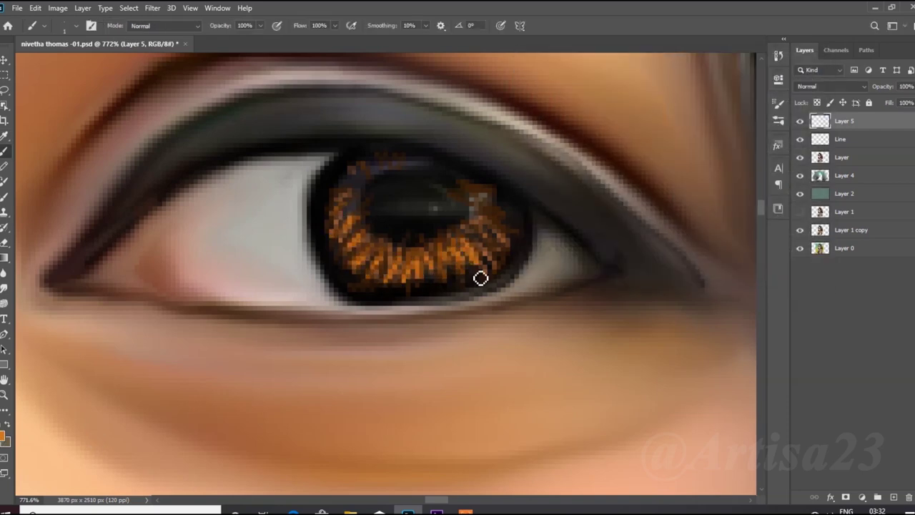
- Draw a rectangular selection around the right eye
scroll(480, 276, down, 5)
scroll(429, 250, up, 3)
key(m)
drag(326, 181, 477, 298)
- Apply a Box Blur of radius 1 to the selected iris, then deselect
click(152, 8)
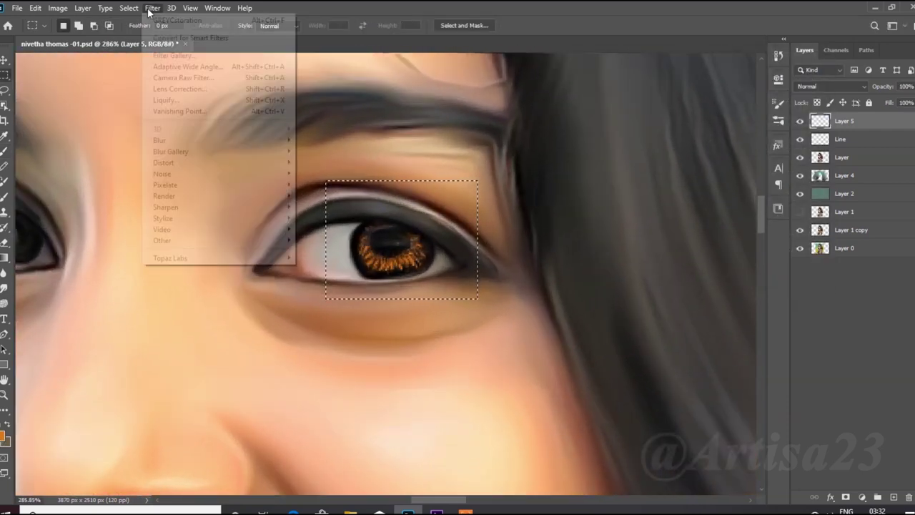
click(325, 179)
key(Return)
key(ctrl+d)
scroll(428, 235, up, 2)
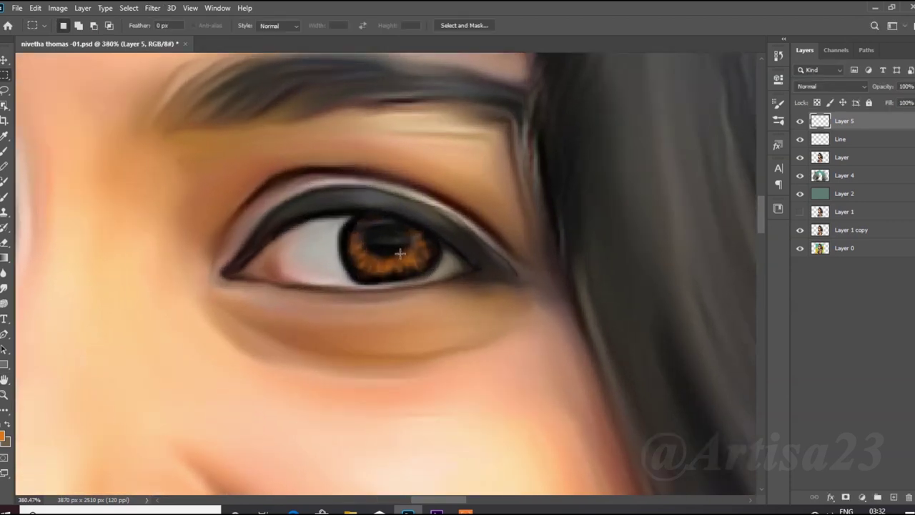
- Darken the pupil at the iris centre and the outline around the iris
key(b)
click(4, 437)
scroll(384, 244, up, 2)
drag(323, 268, 351, 234)
mouse_move(359, 271)
mouse_down()
mouse_move(271, 229)
mouse_move(343, 331)
mouse_move(422, 310)
mouse_move(326, 332)
mouse_move(424, 302)
mouse_up()
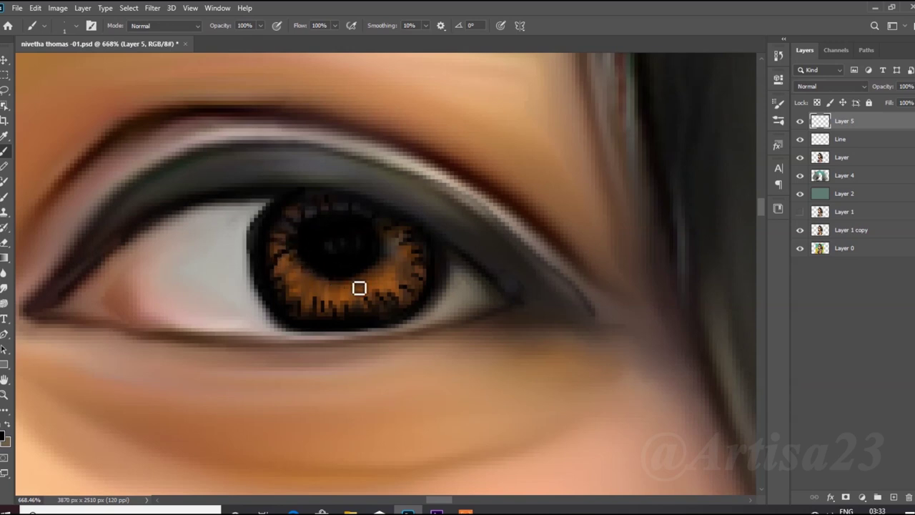
scroll(353, 289, up, 3)
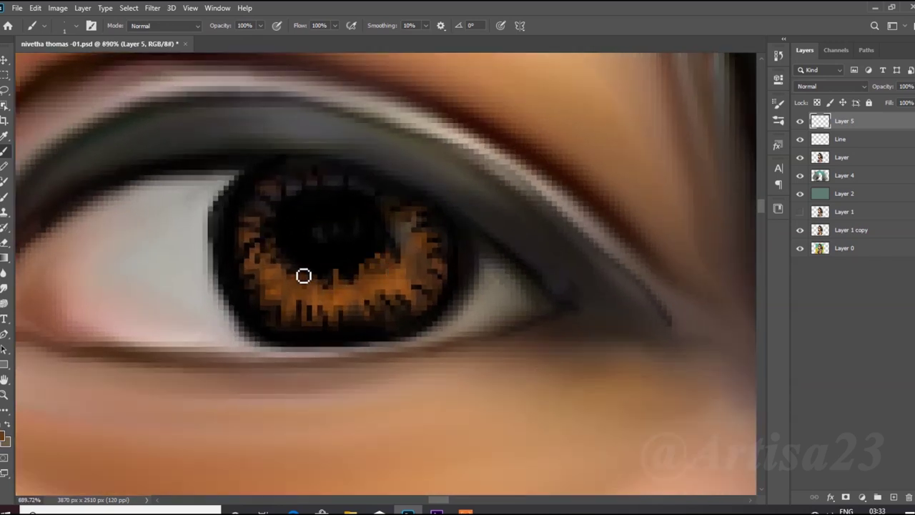
scroll(443, 271, down, 1)
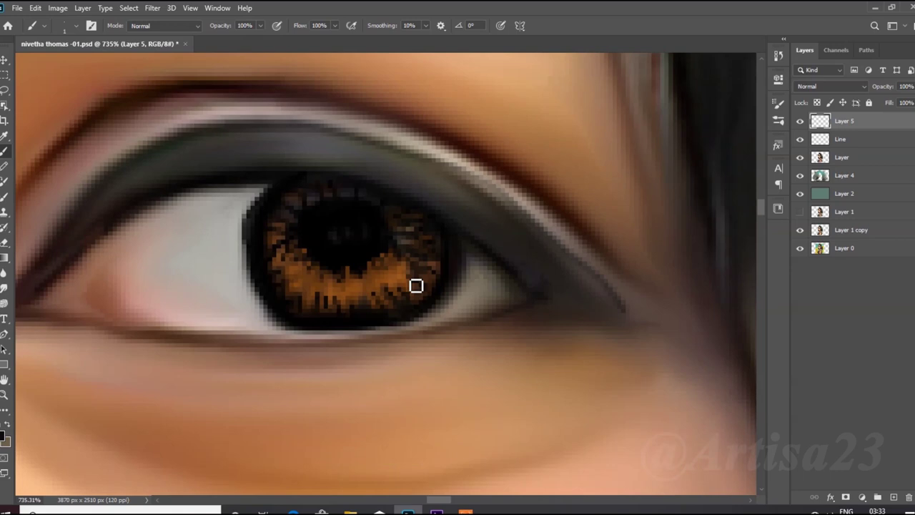
- Paint orange strokes on the lower iris and a white highlight across the pupil top
click(4, 434)
click(789, 79)
mouse_move(349, 294)
mouse_down()
mouse_move(288, 284)
mouse_move(404, 300)
mouse_move(414, 241)
mouse_move(292, 243)
mouse_move(269, 219)
mouse_move(317, 218)
mouse_move(265, 172)
mouse_up()
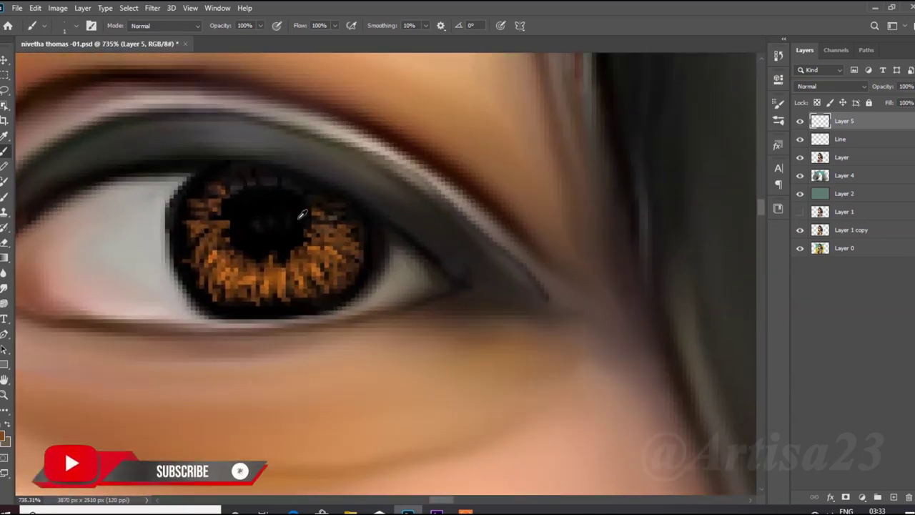
key(x)
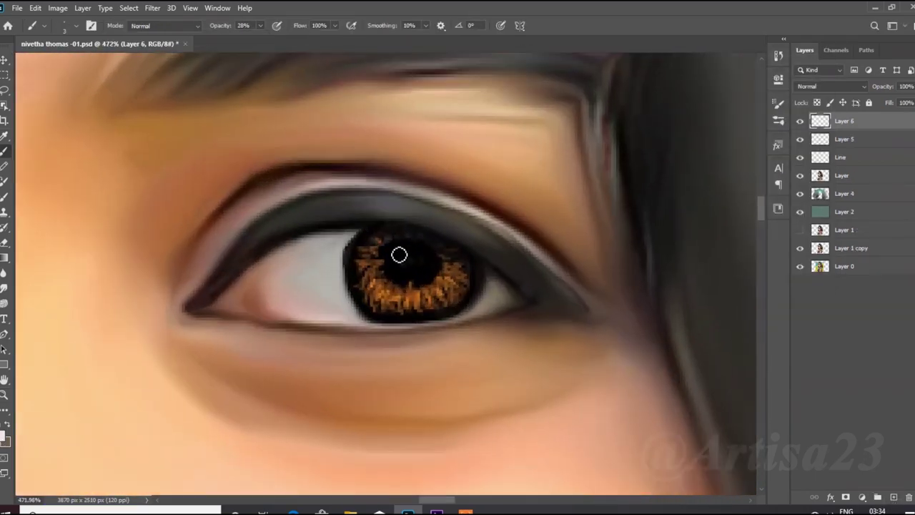
mouse_move(399, 253)
mouse_down()
mouse_move(379, 245)
mouse_move(422, 257)
mouse_move(366, 259)
mouse_up()
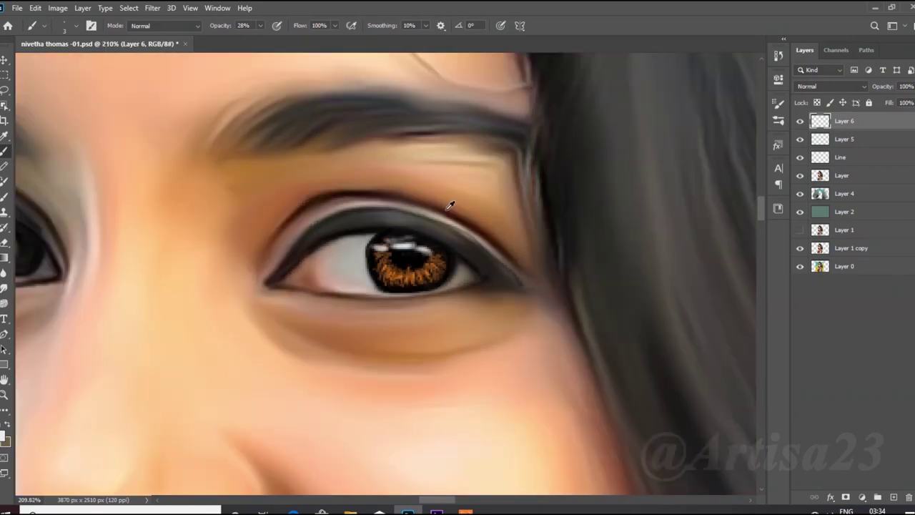
- Deepen the shadows with Levels by raising the black input level
key(ctrl+l)
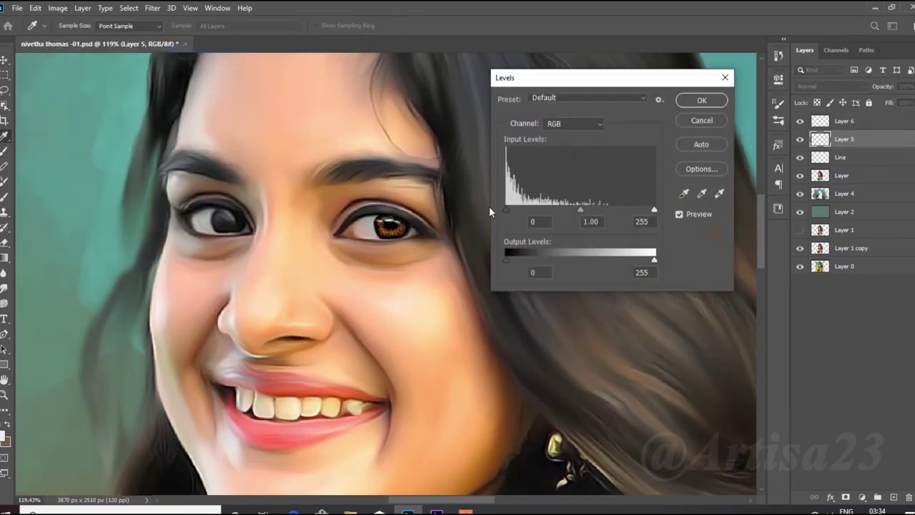
drag(506, 209, 530, 209)
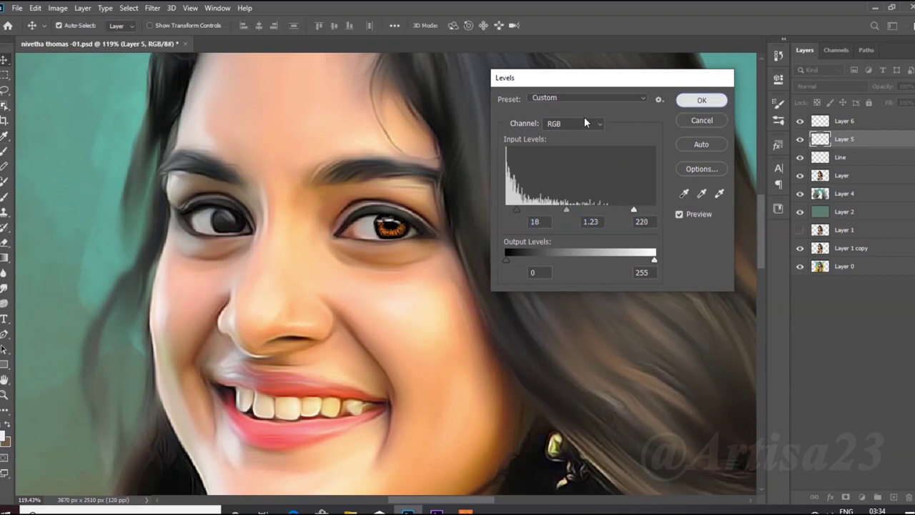
scroll(384, 212, down, 3)
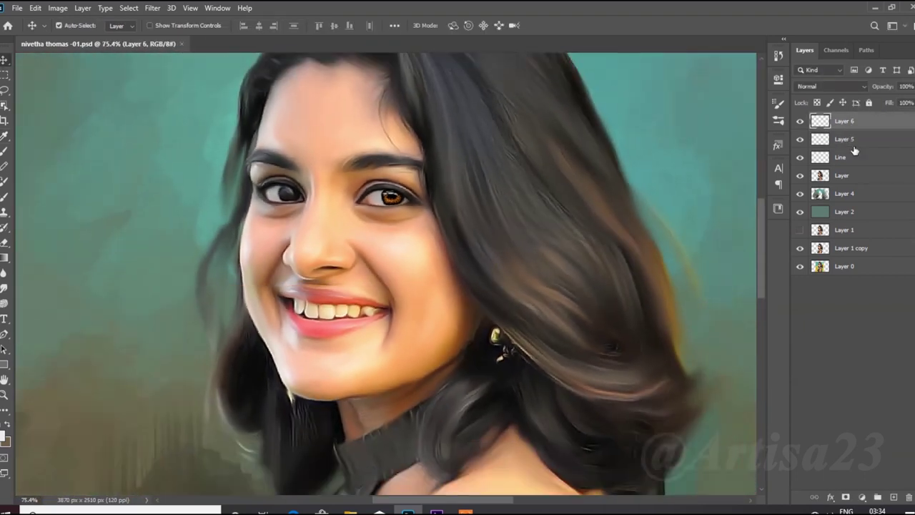
- Group the iris and highlight layers, duplicate the group, and move the copy onto the left eye
shift+click(854, 124)
key(ctrl+g)
key(ctrl+j)
right_click(835, 149)
click(766, 191)
scroll(283, 192, up, 5)
key(ctrl+j)
drag(282, 181, 295, 191)
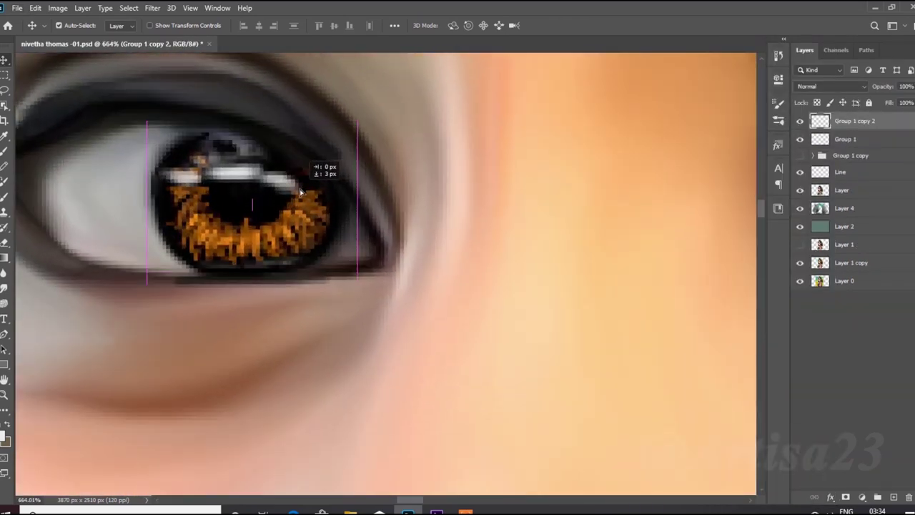
scroll(295, 192, down, 3)
scroll(296, 191, down, 8)
- Begin renaming the top eye layer and shift its hue with Hue/Saturation
double_click(854, 121)
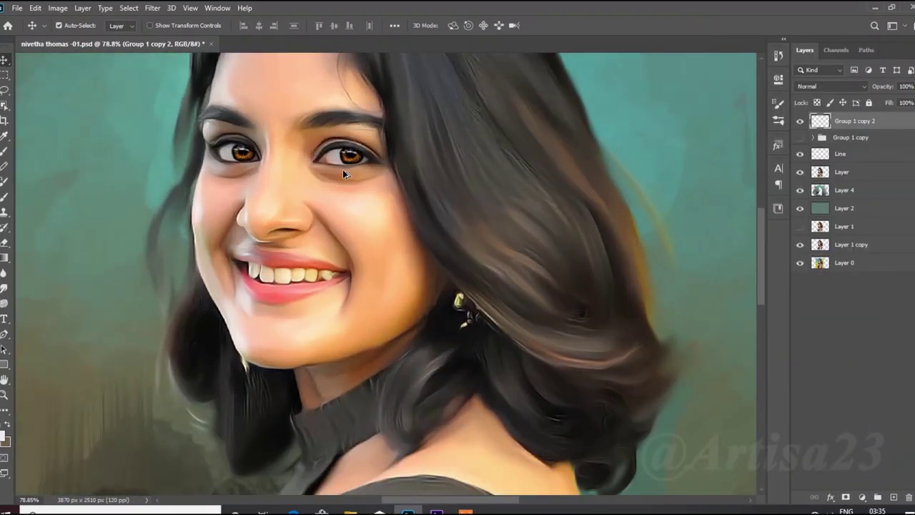
click(58, 8)
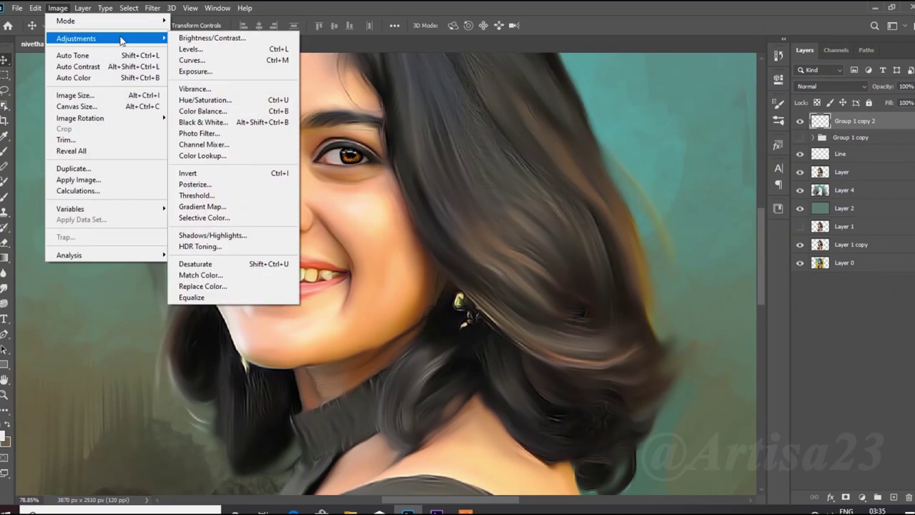
click(214, 103)
mouse_move(718, 156)
mouse_down()
mouse_move(665, 157)
mouse_move(767, 157)
mouse_move(754, 157)
mouse_up()
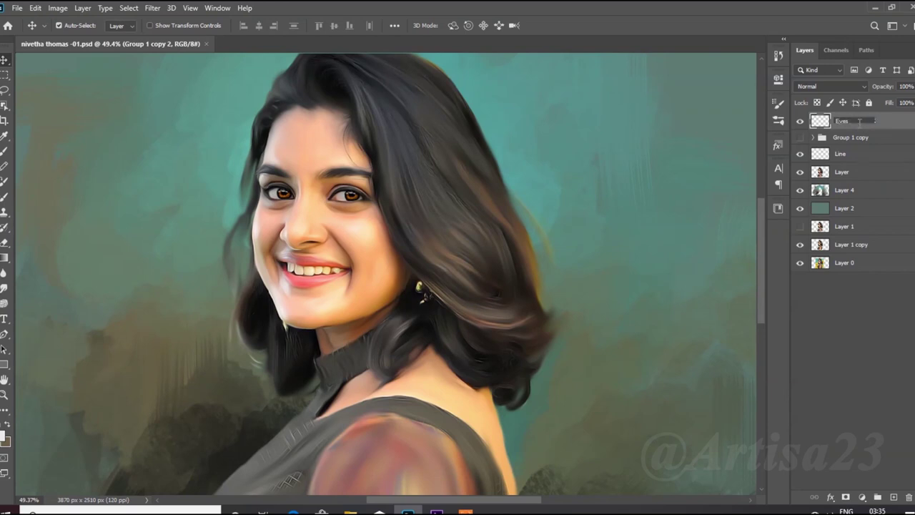
- Add a new empty layer above the eyes and switch to the Brush tool
click(882, 121)
scroll(303, 194, up, 2)
scroll(304, 194, up, 2)
key(ctrl+shift+alt+n)
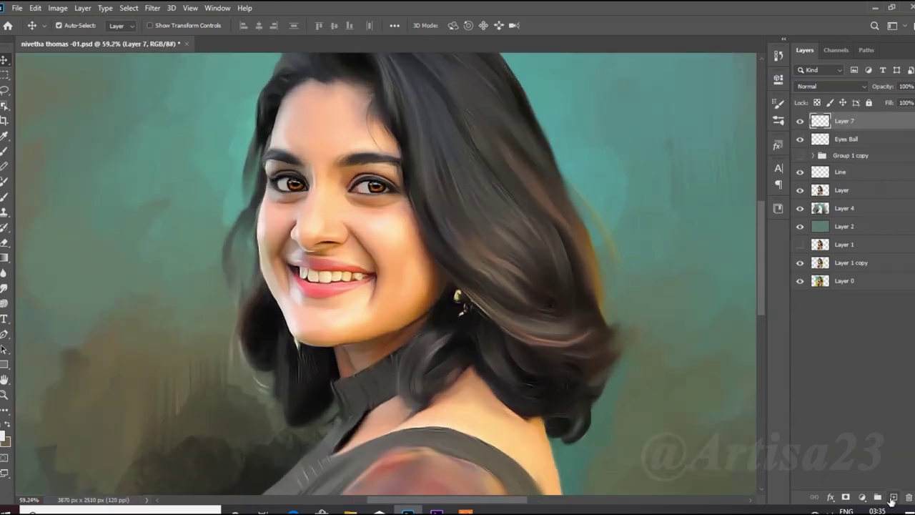
key(b)
scroll(304, 194, up, 2)
key(F5)
key(F5)
scroll(286, 214, up, 2)
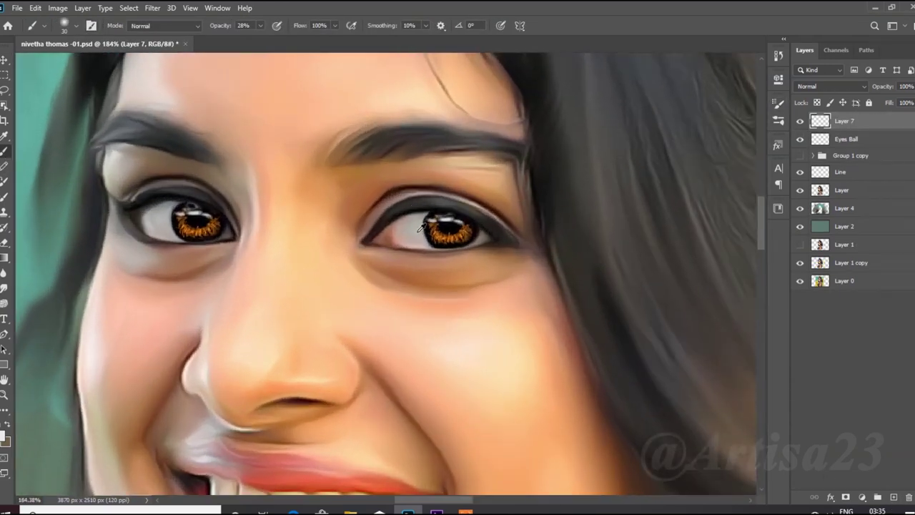
- Sample a colour from the eye white, then set a new painting colour
key(i)
click(4, 436)
key(Return)
key(b)
scroll(402, 247, up, 2)
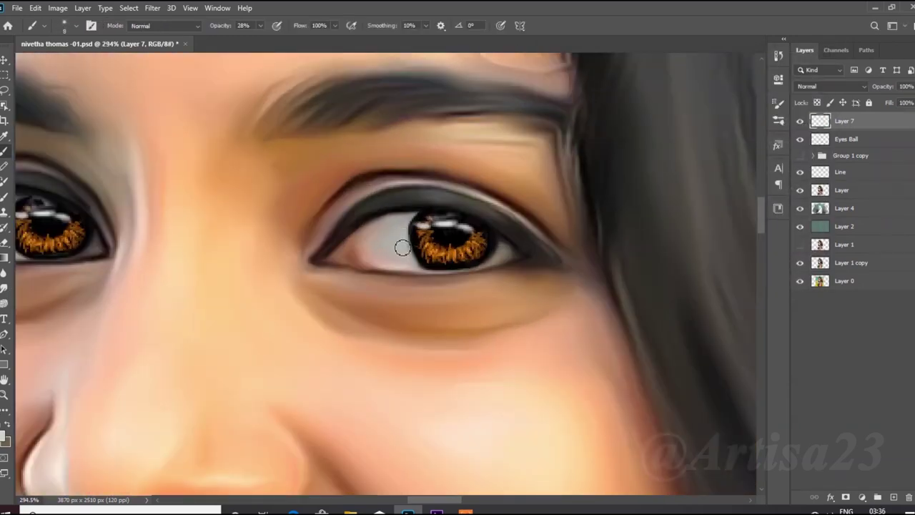
scroll(386, 251, down, 3)
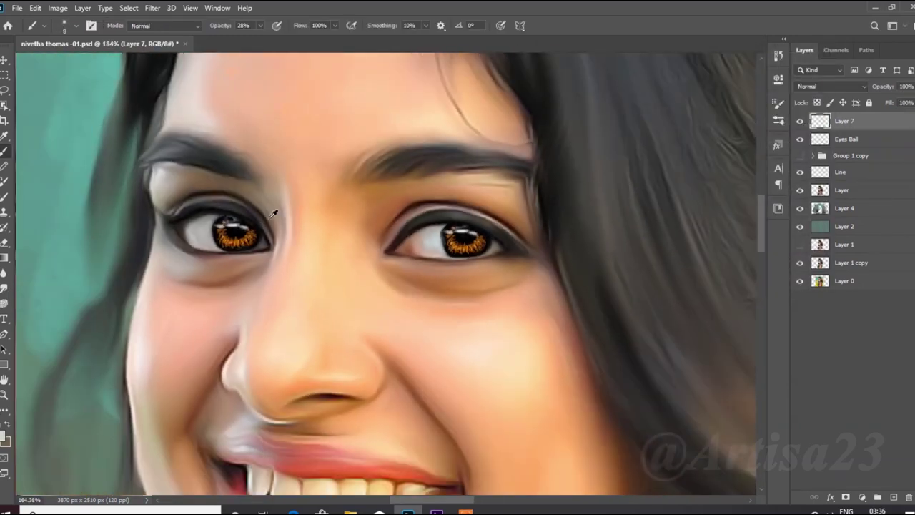
scroll(163, 244, up, 3)
click(3, 436)
key(Return)
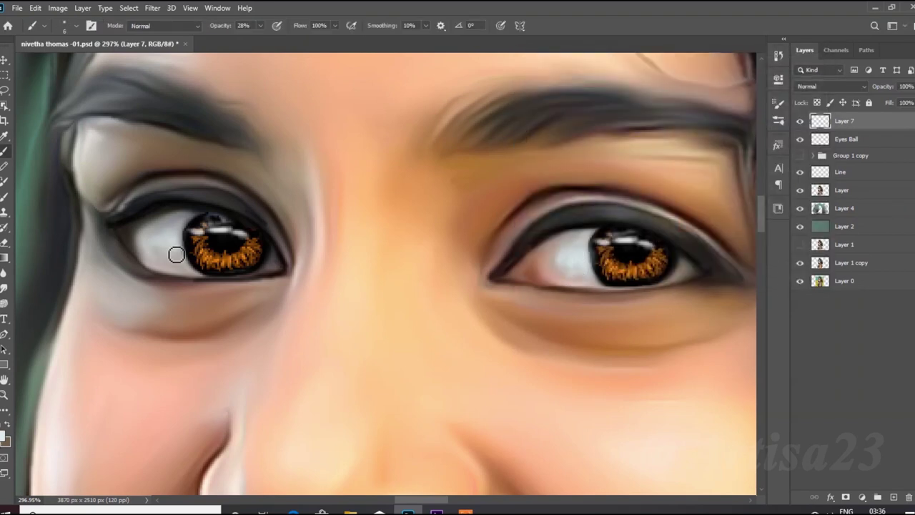
scroll(276, 249, down, 5)
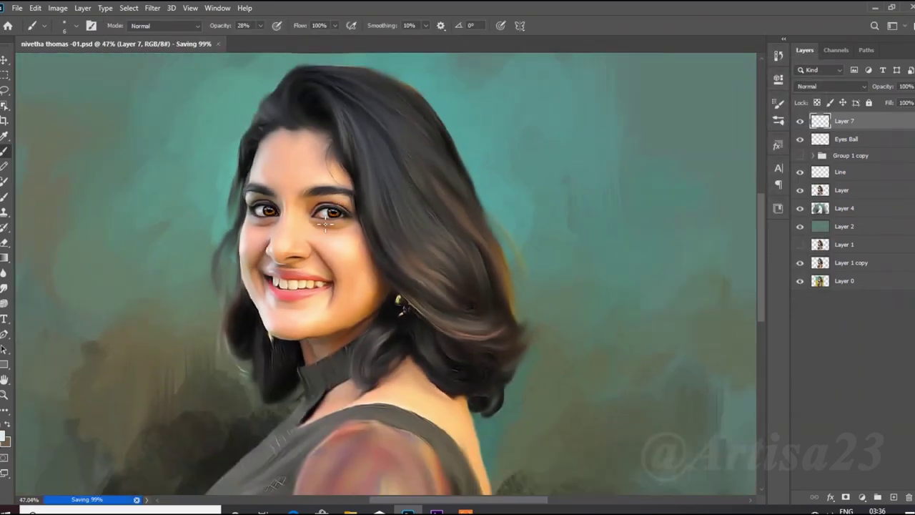
scroll(273, 188, up, 4)
- Make the Line layer active and pick a pink shade for the inner eye corner
key(alt+bracketleft)
key(alt+bracketleft)
key(alt+bracketleft)
scroll(273, 188, up, 3)
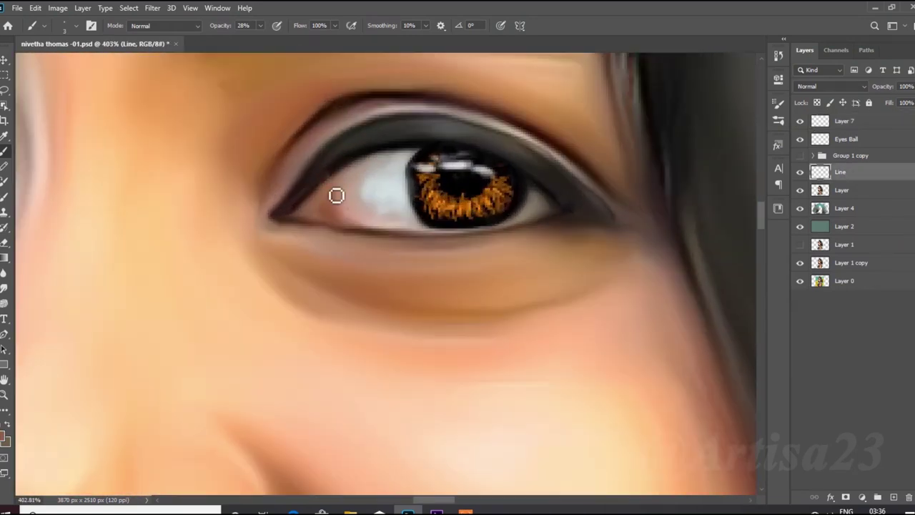
click(4, 436)
key(Return)
scroll(317, 208, up, 1)
key(i)
click(3, 436)
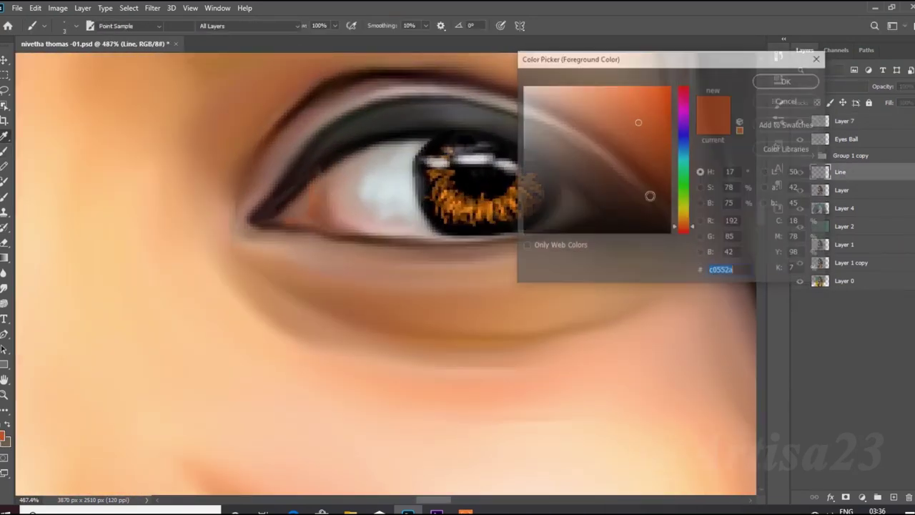
click(682, 93)
key(Return)
key(b)
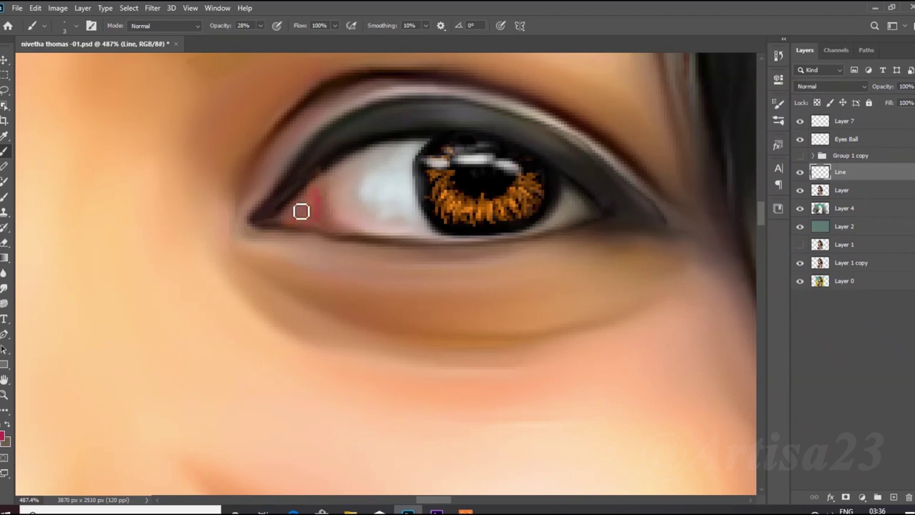
- Switch the painting colour to a darker red for the eye corners
scroll(313, 197, up, 1)
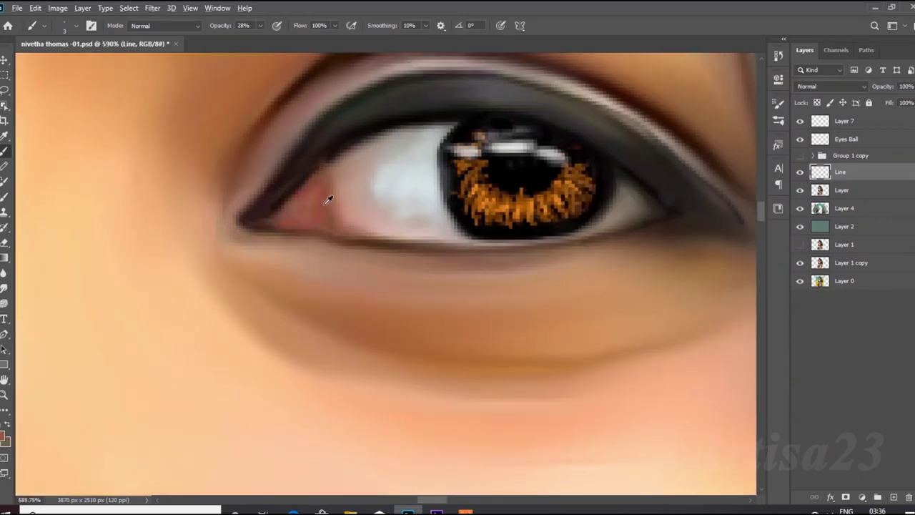
click(4, 435)
click(607, 147)
click(788, 78)
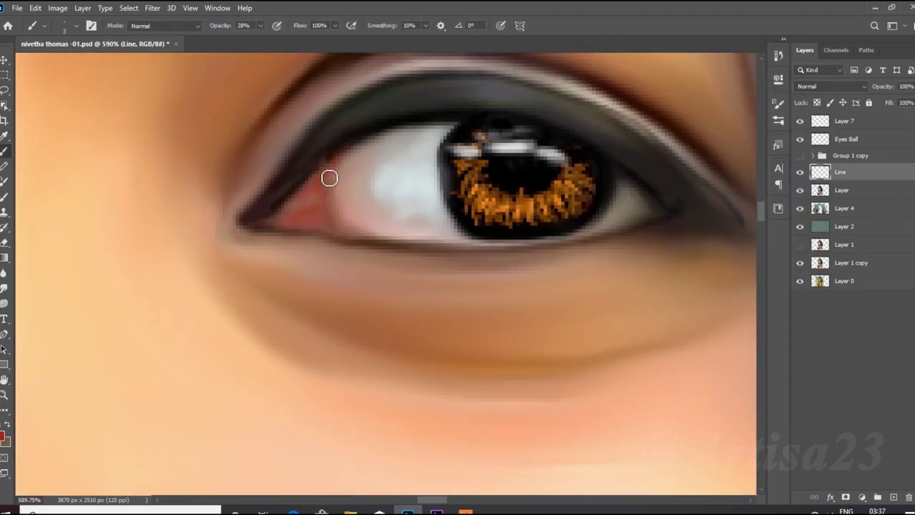
scroll(338, 182, up, 1)
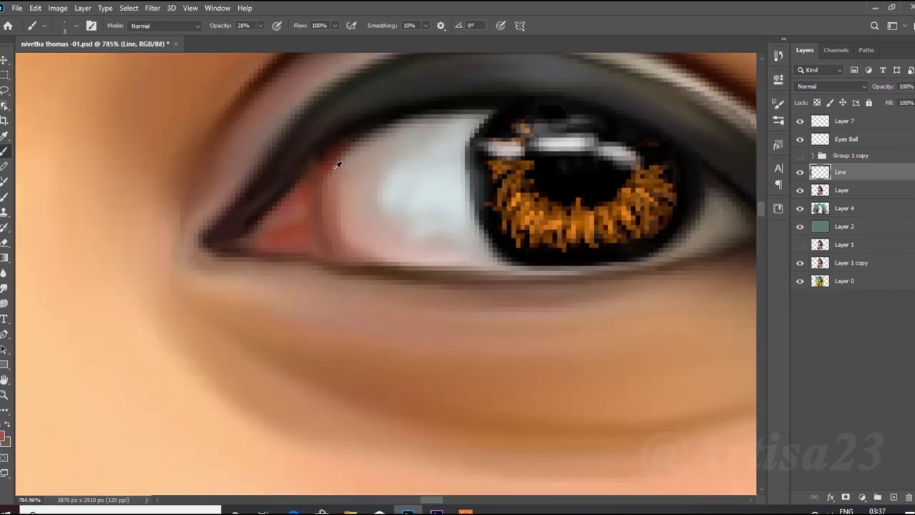
scroll(347, 159, down, 8)
scroll(445, 205, up, 5)
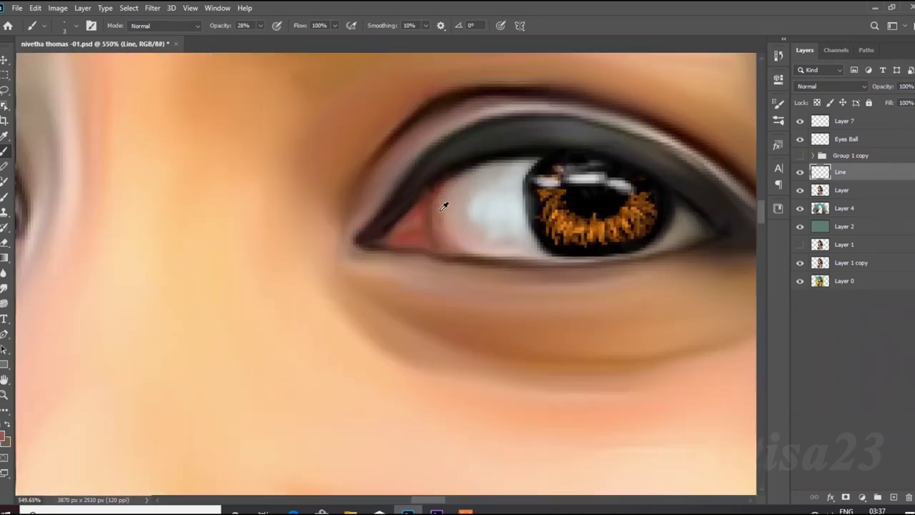
scroll(422, 248, up, 2)
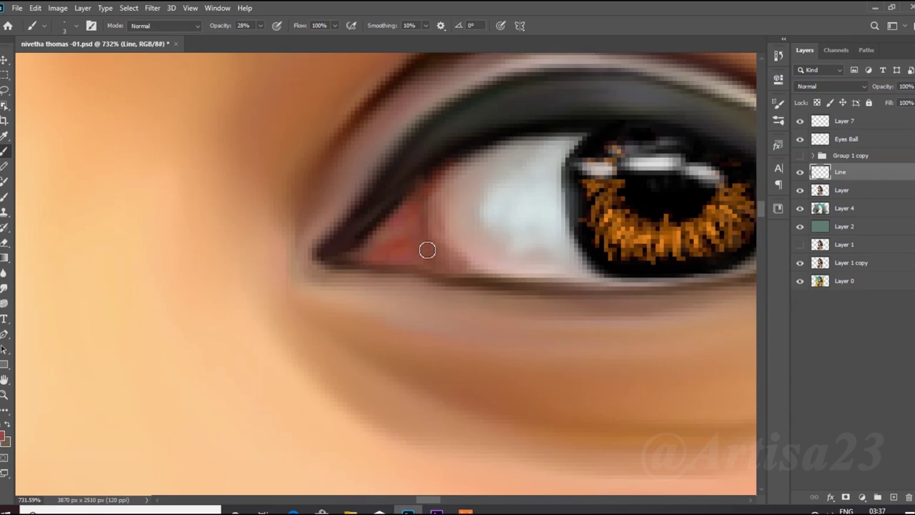
scroll(429, 243, down, 2)
scroll(461, 228, down, 2)
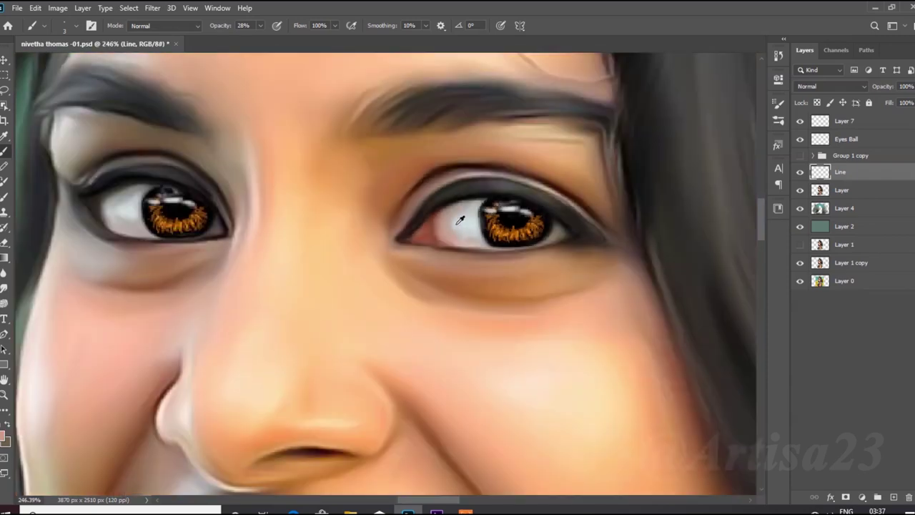
scroll(460, 220, down, 1)
scroll(402, 231, down, 3)
scroll(378, 225, up, 2)
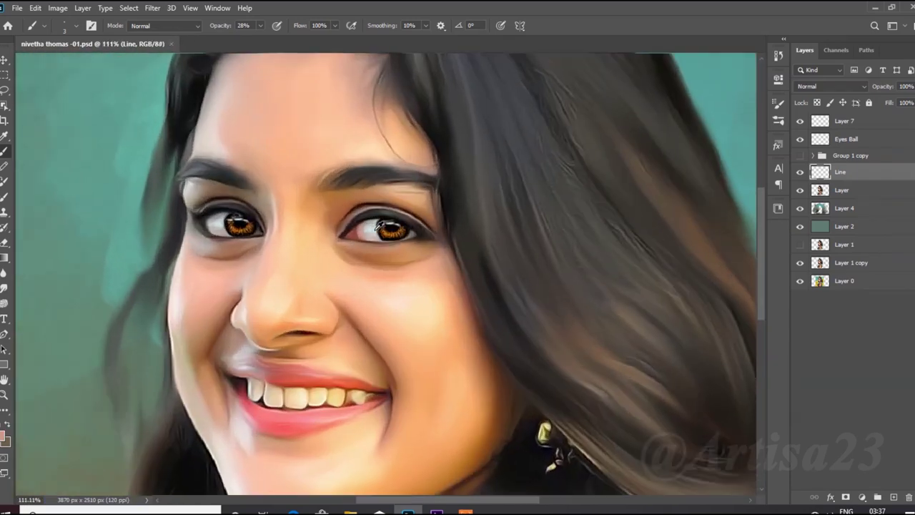
scroll(378, 225, up, 2)
- Choose a paler pink as the painting colour for the eye corners
click(4, 435)
click(788, 78)
scroll(329, 245, up, 2)
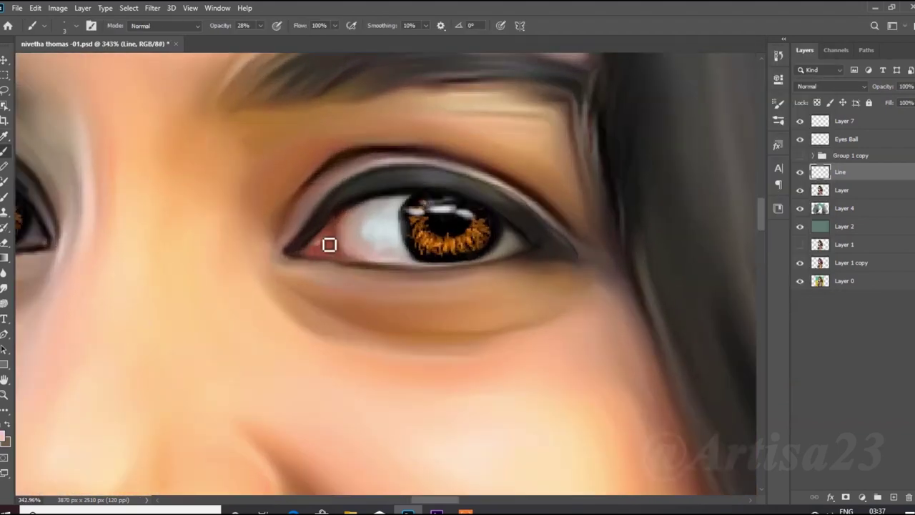
scroll(330, 250, down, 3)
scroll(378, 254, down, 2)
scroll(425, 258, up, 1)
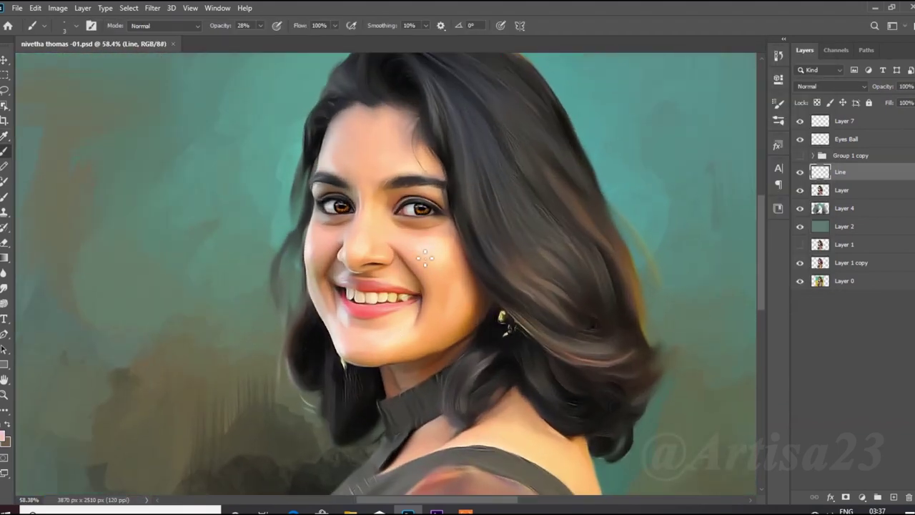
scroll(426, 258, down, 1)
scroll(425, 254, down, 1)
scroll(428, 228, down, 2)
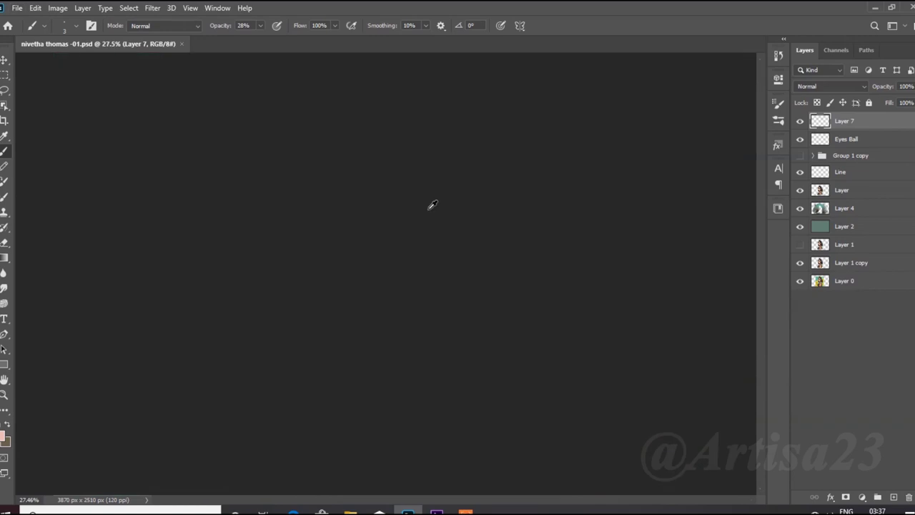
- Activate the layer named Layer and load the Skin smooth brush 1 preset for the Smudge tool
scroll(350, 243, up, 2)
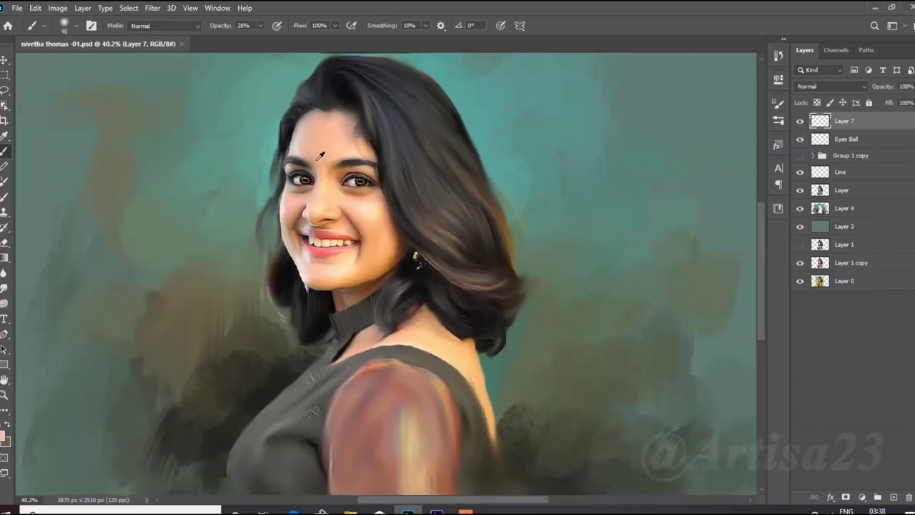
scroll(344, 256, up, 3)
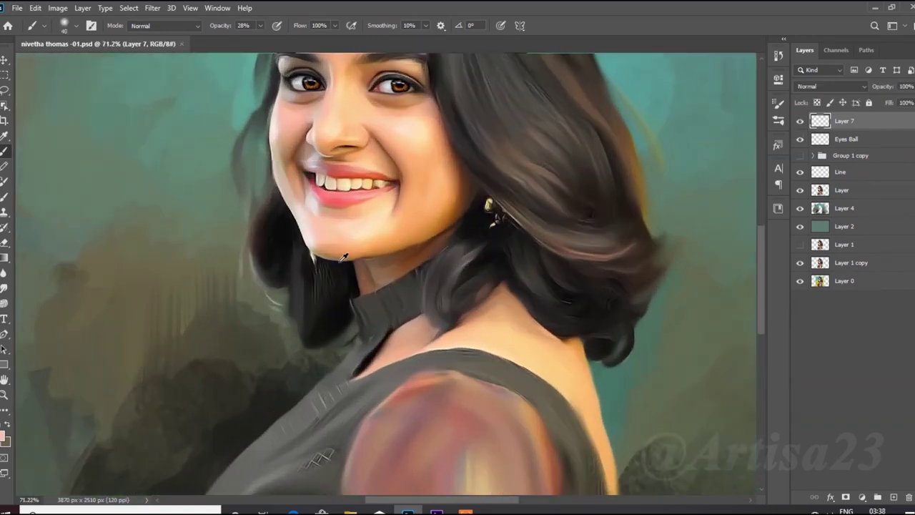
scroll(345, 254, up, 1)
ctrl+click(345, 254)
scroll(336, 260, up, 2)
key(r)
scroll(316, 275, up, 1)
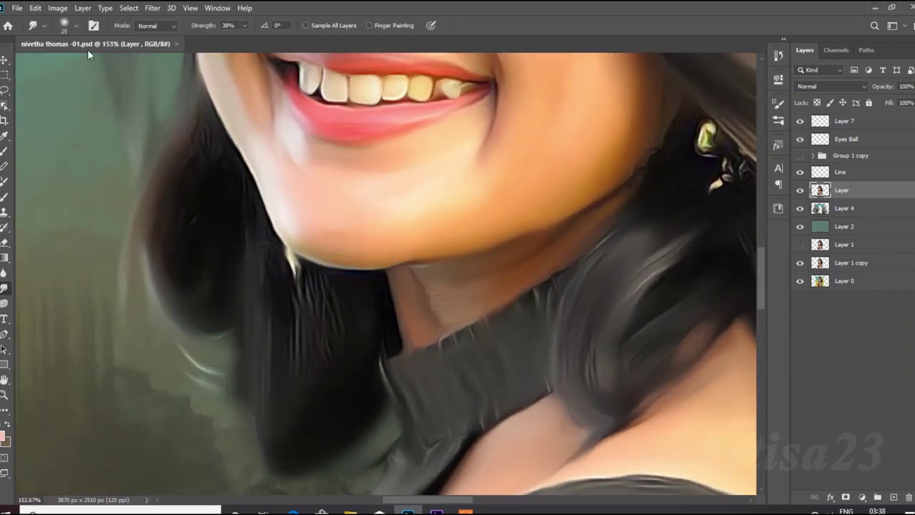
key(F5)
click(550, 75)
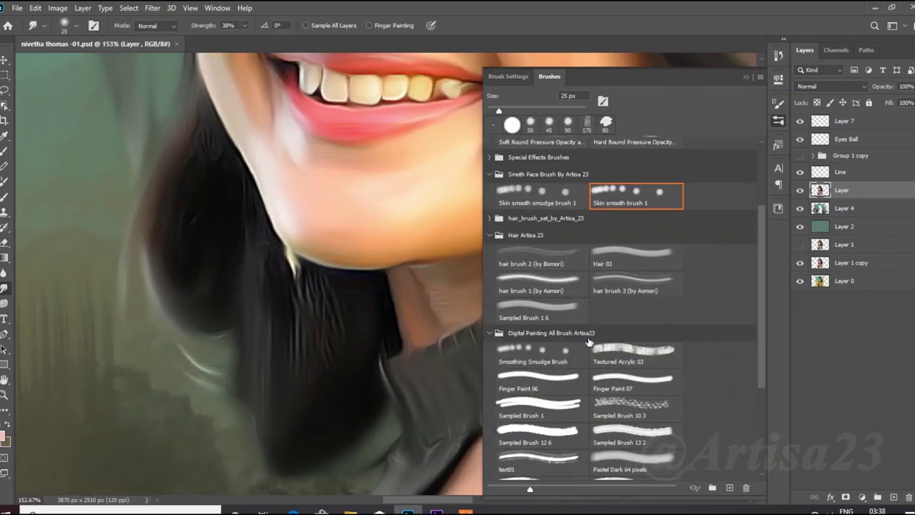
click(745, 77)
key(5)
- Shrink the brush, smudge the pale streak below the chin into the hair, and save
key([)
drag(290, 277, 295, 263)
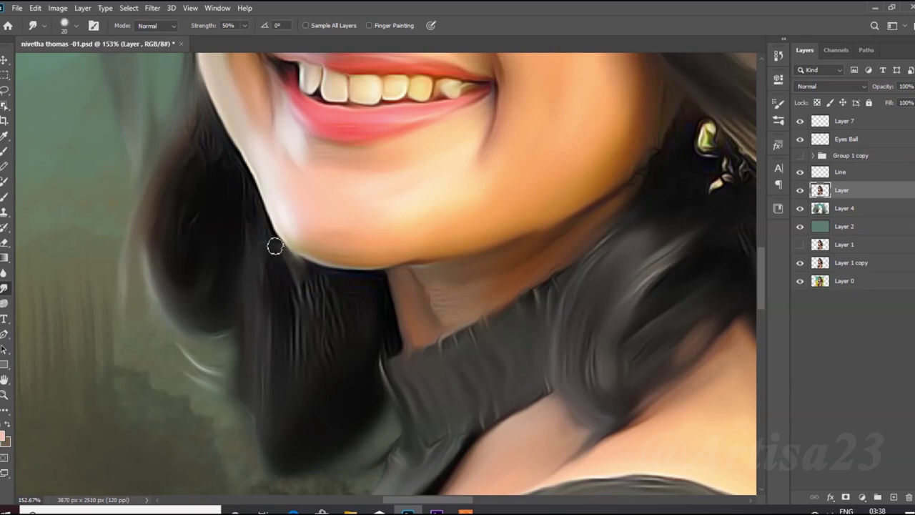
key(ctrl+s)
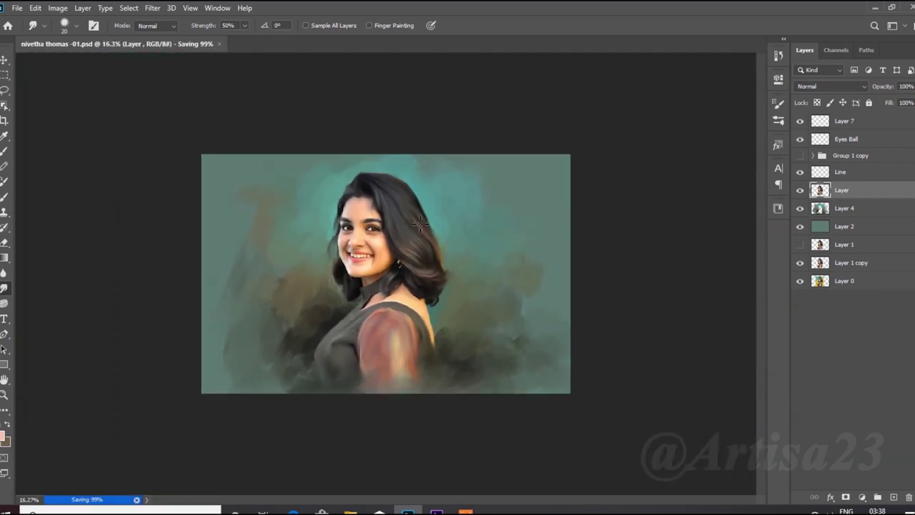
scroll(421, 225, up, 1)
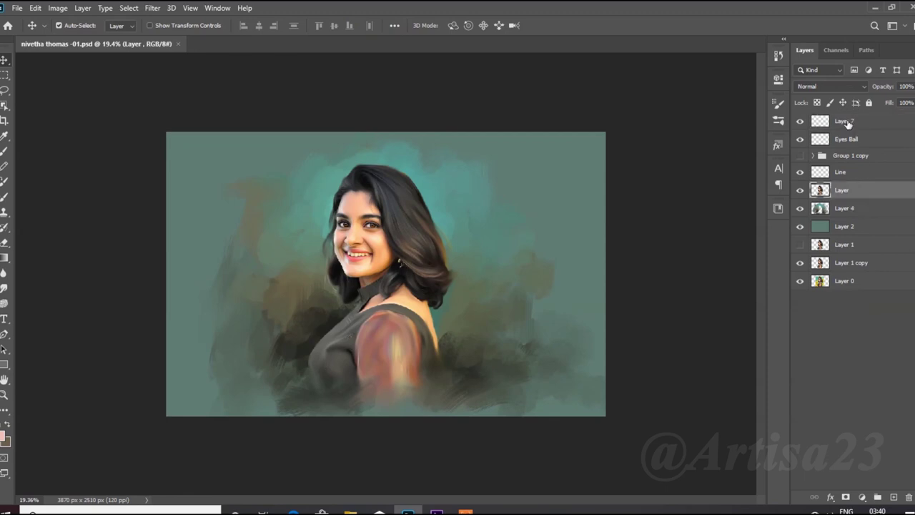
- Merge Group 1 into one layer, move the copy below Layer 2, and save
right_click(823, 120)
click(745, 408)
drag(853, 141, 851, 175)
key(ctrl+s)
scroll(418, 257, up, 3)
- Apply Levels with the black point at 12 and the white point at 251
click(57, 8)
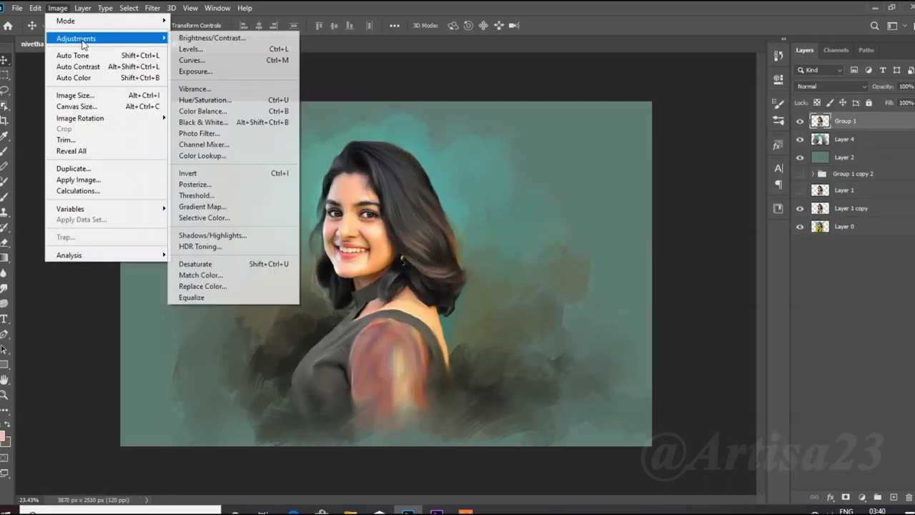
click(315, 50)
drag(507, 208, 514, 212)
drag(654, 209, 650, 210)
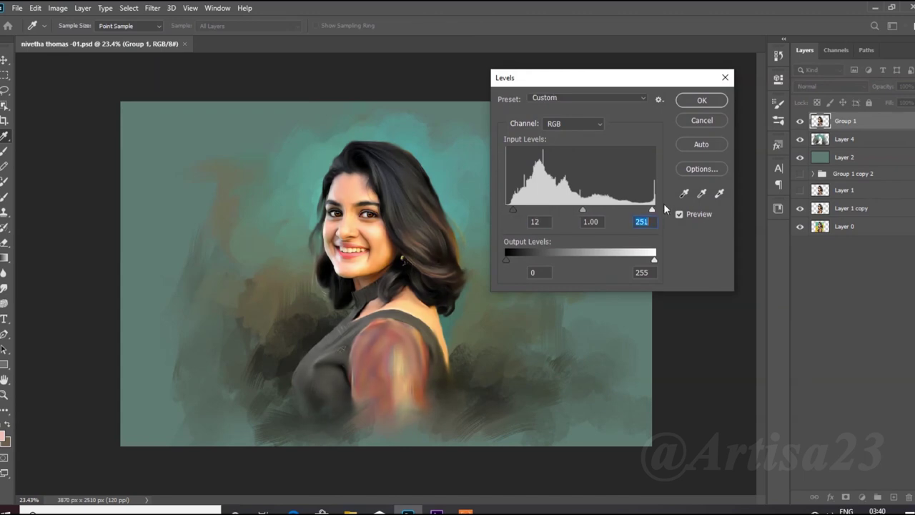
click(701, 100)
scroll(386, 214, up, 3)
- Switch to the Smudge tool and choose its brush tip
key(r)
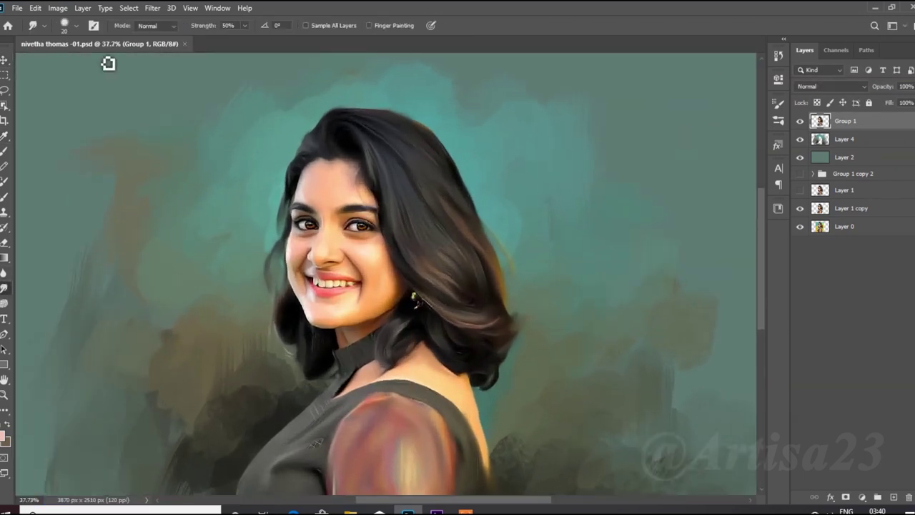
scroll(425, 134, up, 2)
click(778, 103)
click(578, 76)
click(778, 120)
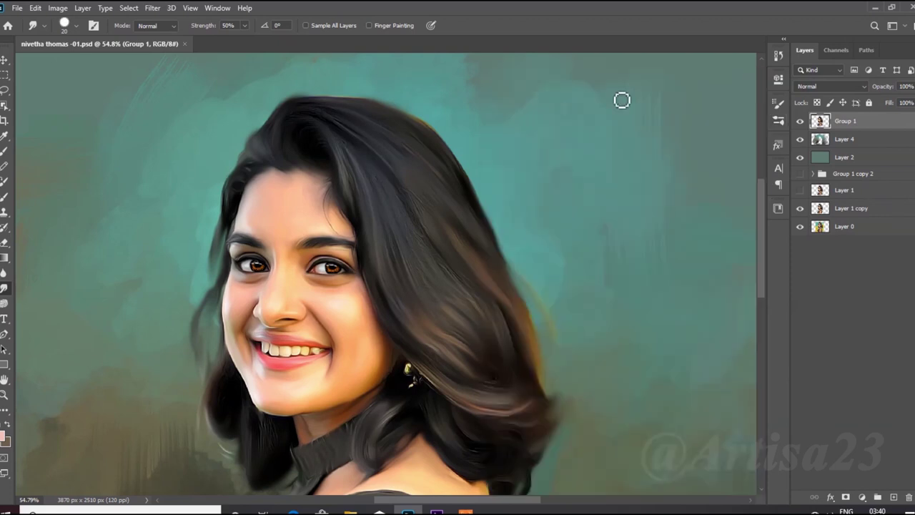
scroll(407, 80, up, 2)
- Shrink the smudge brush and set its strength to 84%
click(245, 25)
key(9)
key(8)
key(bracketleft)
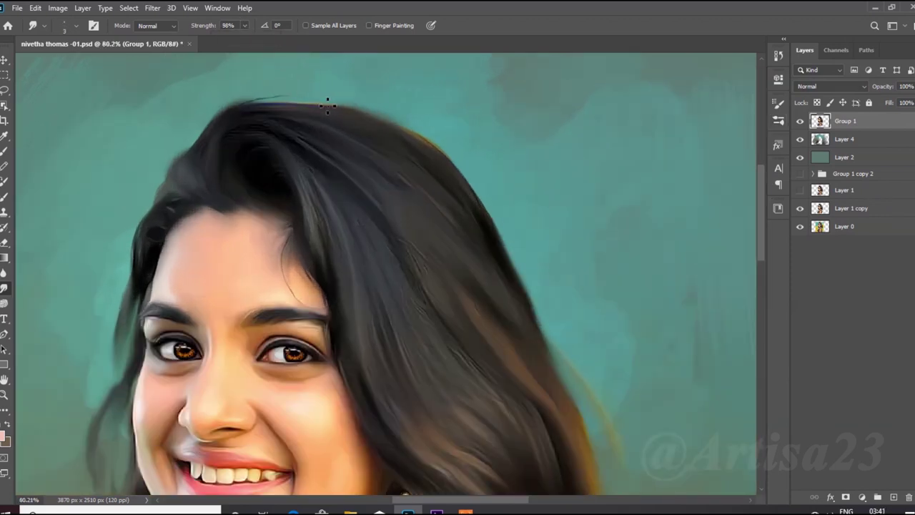
scroll(327, 103, up, 2)
key(7)
key(5)
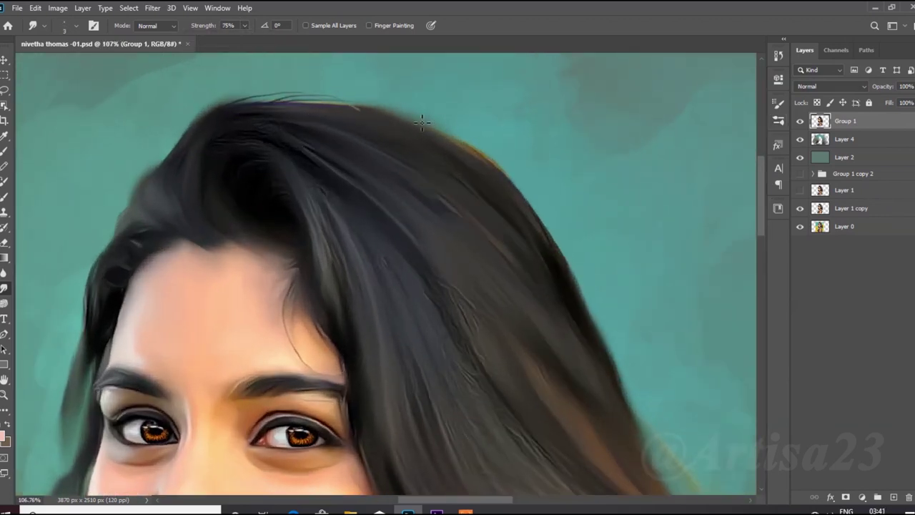
key(8)
key(4)
- Smudge thin wispy strands out along the hair edges and hairline
drag(253, 41, 251, 41)
drag(171, 135, 163, 159)
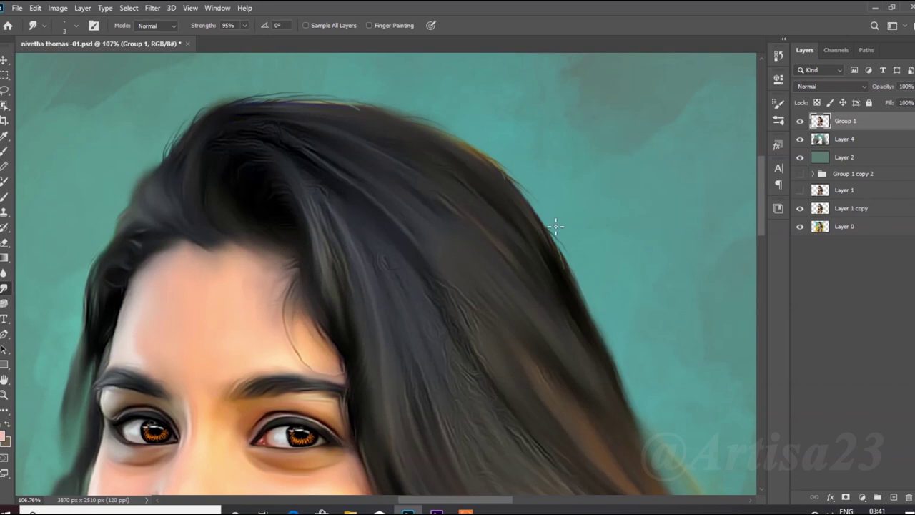
scroll(221, 143, up, 2)
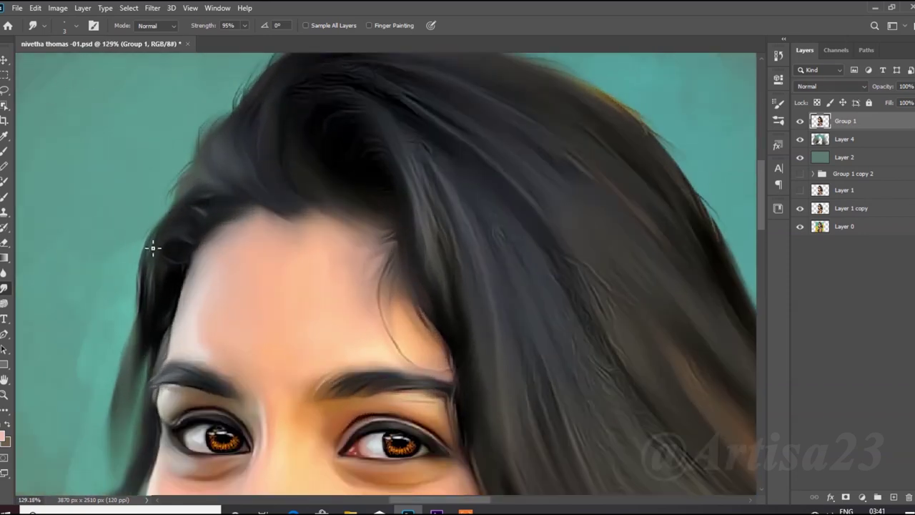
scroll(241, 151, down, 3)
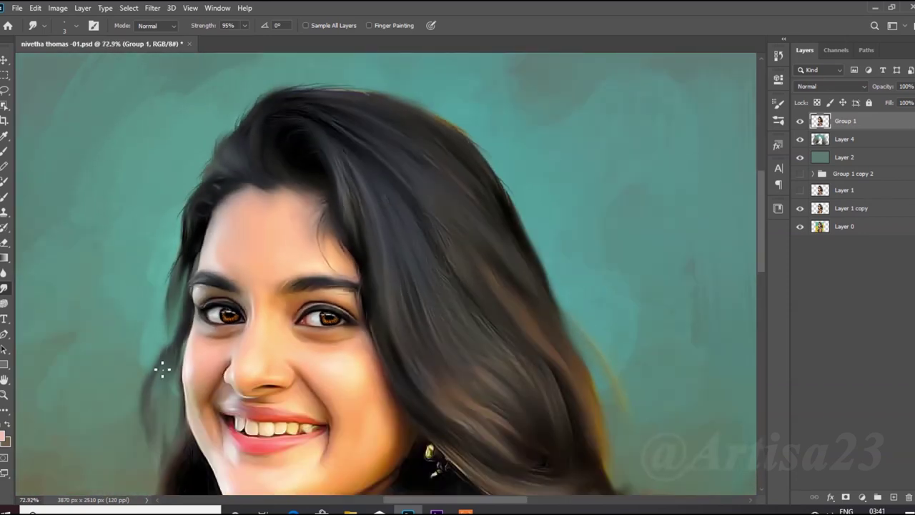
scroll(493, 282, up, 1)
scroll(494, 323, down, 1)
scroll(493, 324, right, 1)
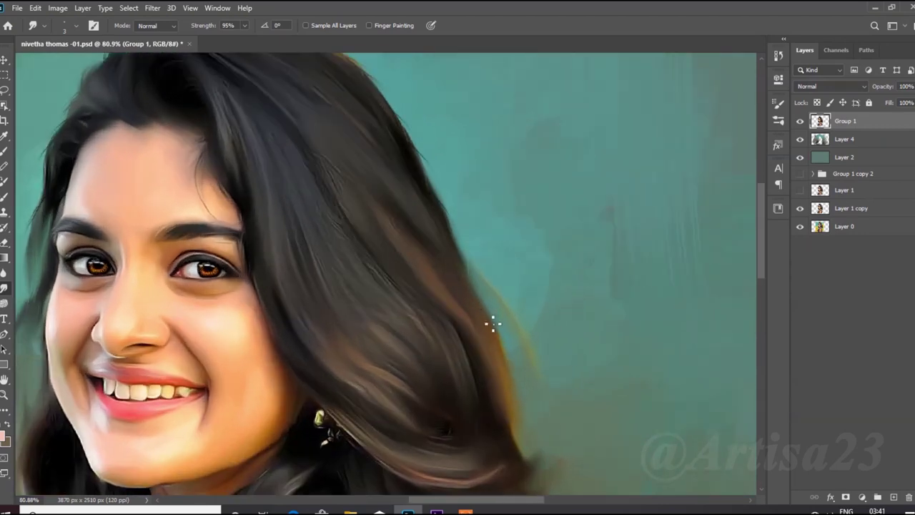
scroll(478, 271, down, 1)
scroll(525, 394, down, 1)
scroll(550, 368, up, 1)
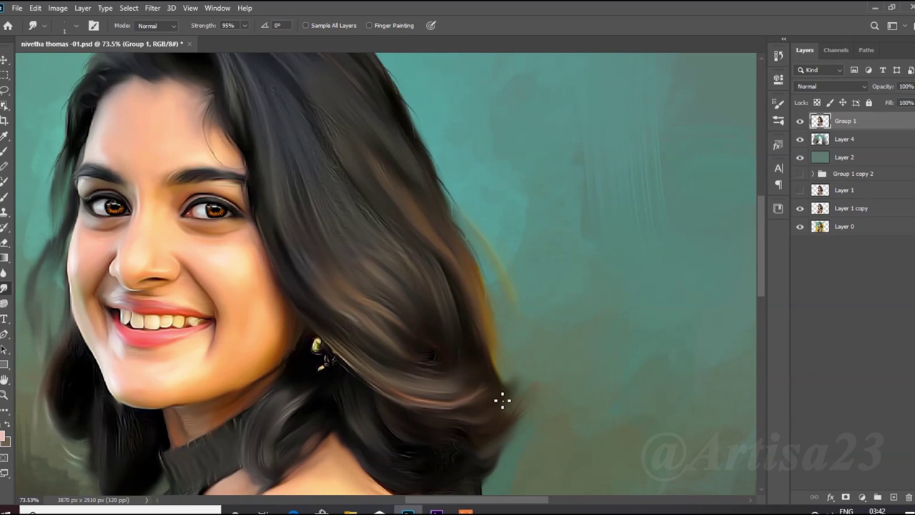
scroll(505, 448, down, 1)
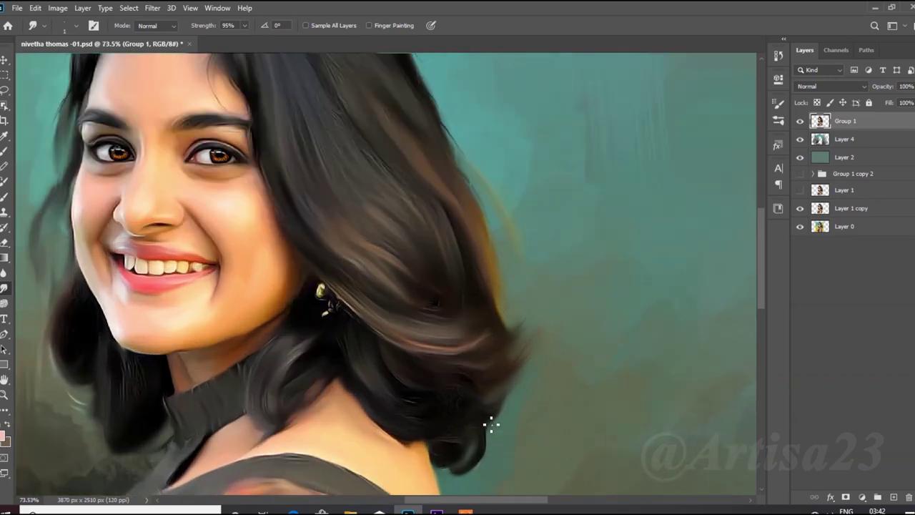
scroll(515, 386, up, 4)
scroll(512, 399, down, 8)
scroll(510, 310, up, 4)
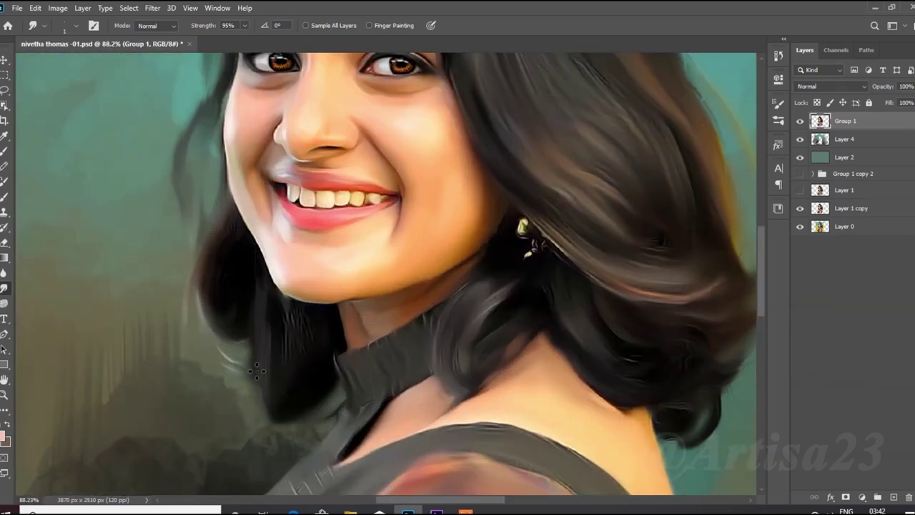
scroll(428, 300, down, 7)
- Save the painting and return to the Brush tool
key(ctrl+s)
scroll(307, 245, down, 2)
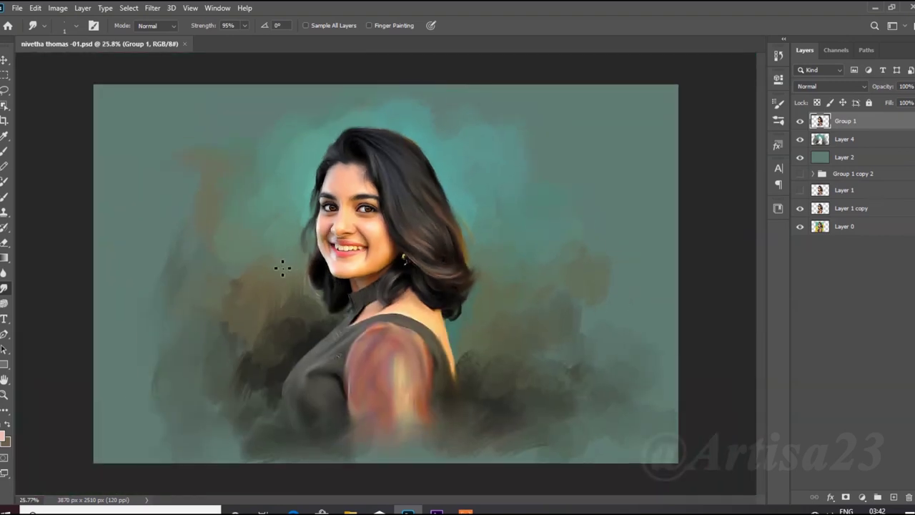
scroll(286, 264, up, 2)
scroll(366, 223, down, 1)
scroll(311, 251, up, 5)
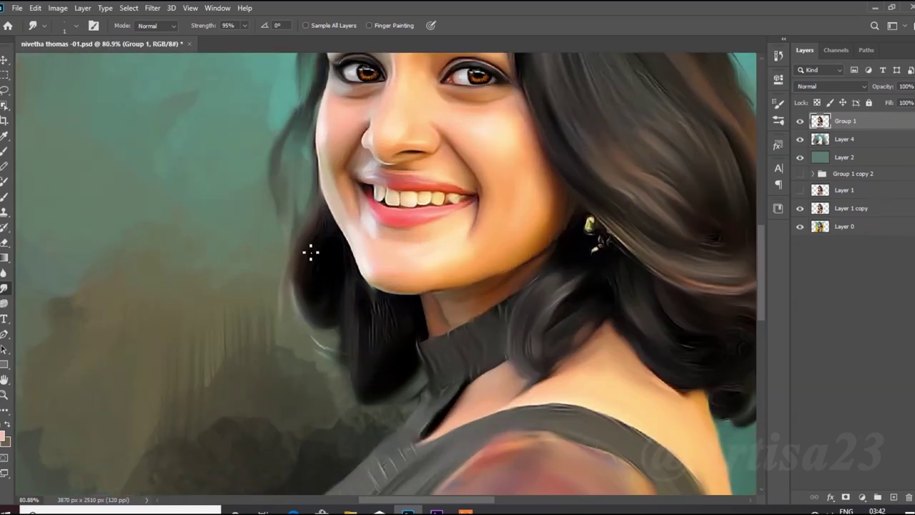
scroll(339, 379, down, 2)
key(b)
scroll(241, 238, down, 1)
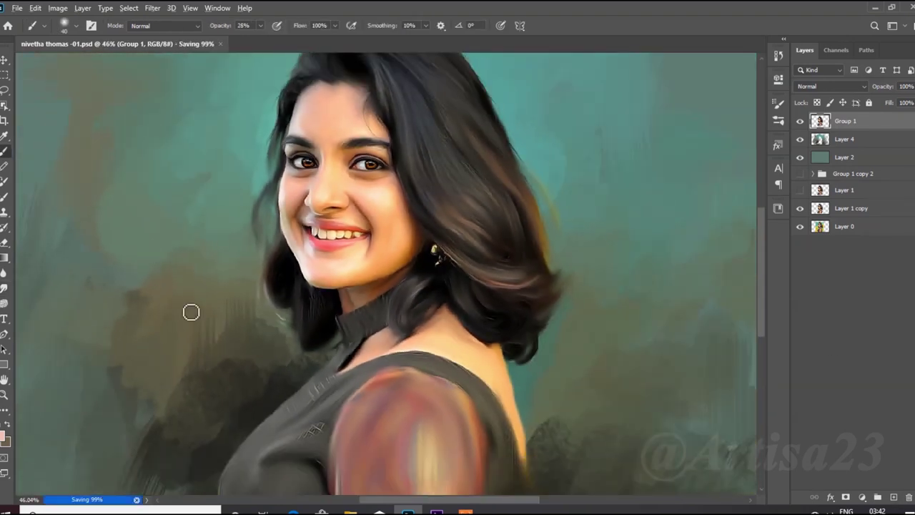
scroll(191, 313, down, 1)
- Add a new layer named Hair and raise the brush opacity to 49%
click(893, 497)
text(Hair)
key(Return)
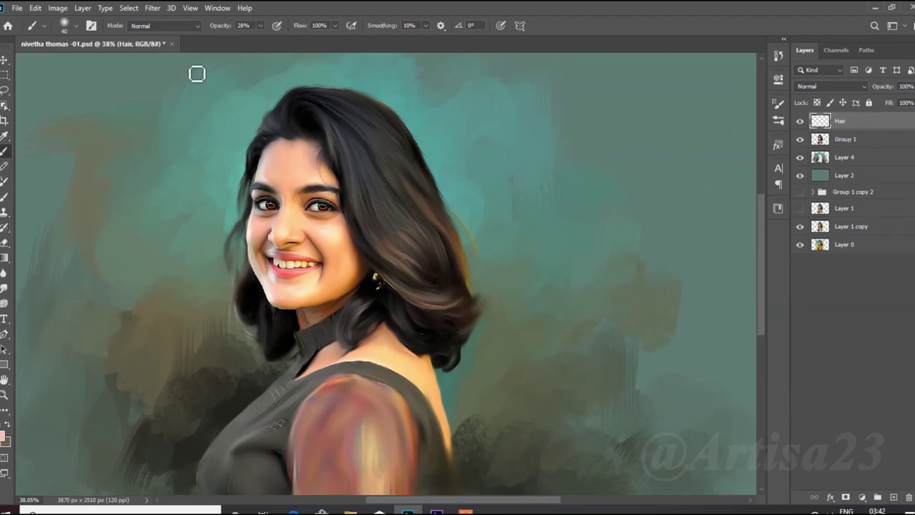
scroll(196, 74, up, 1)
key(F5)
click(589, 101)
key(F5)
scroll(404, 148, up, 1)
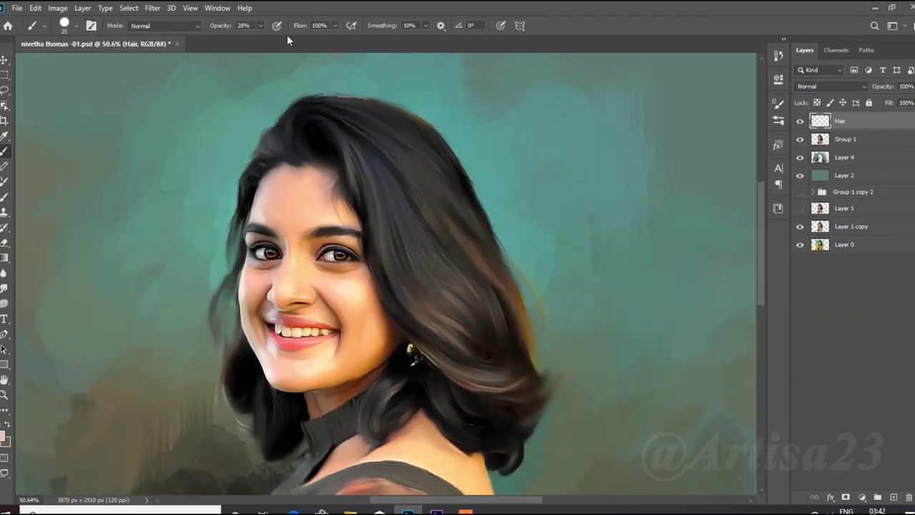
scroll(300, 105, up, 3)
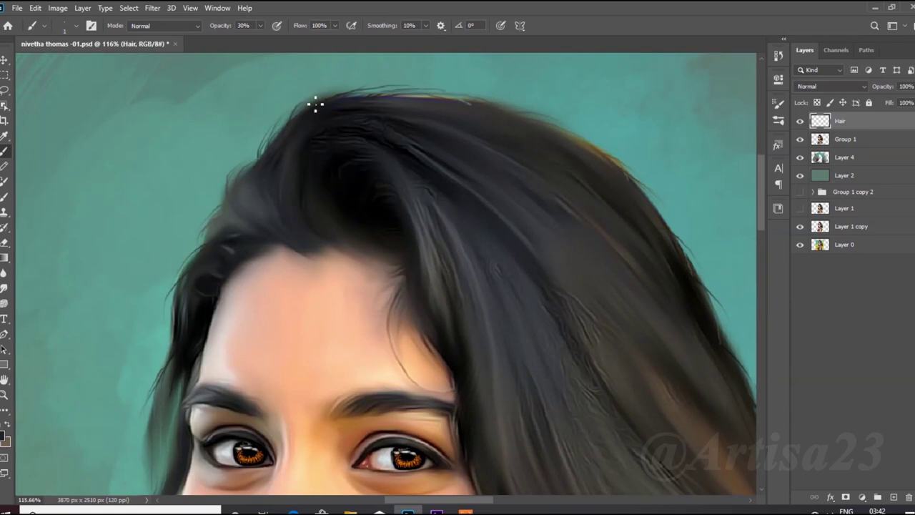
scroll(393, 93, up, 1)
scroll(416, 105, down, 2)
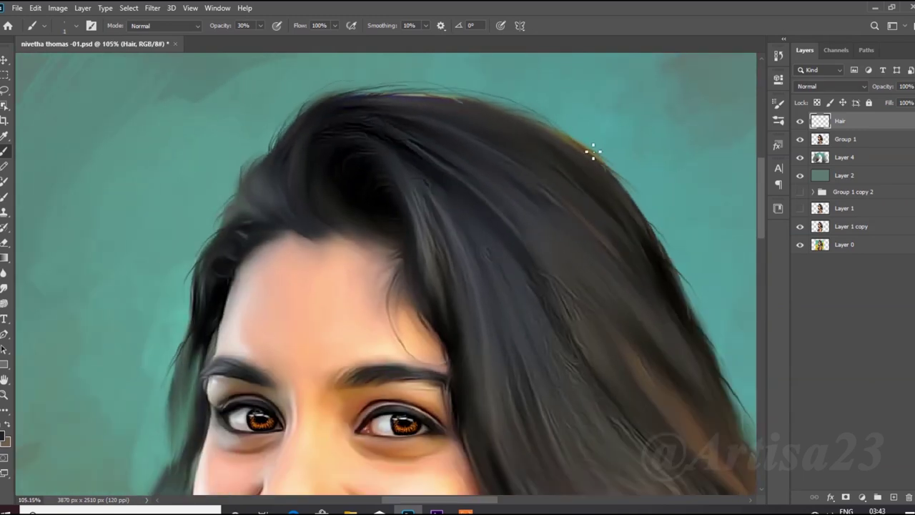
scroll(649, 218, down, 1)
scroll(628, 270, down, 1)
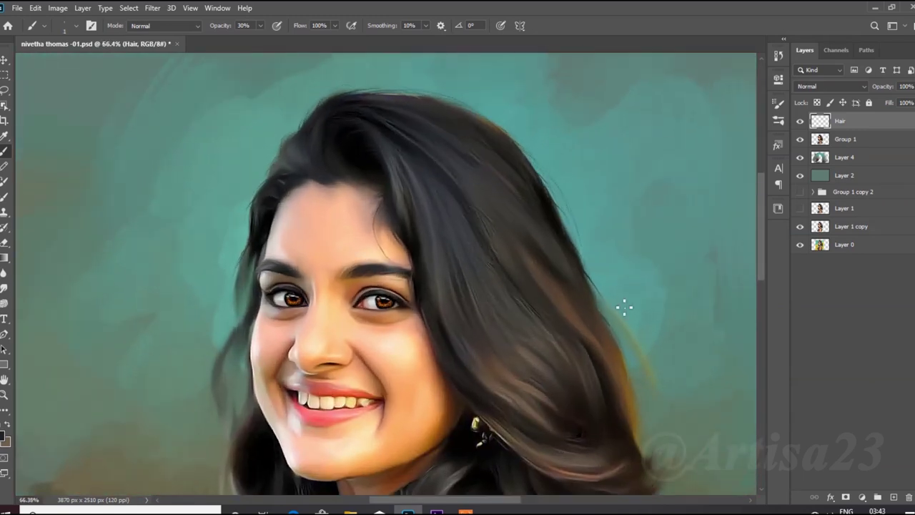
scroll(646, 409, down, 1)
scroll(569, 342, up, 2)
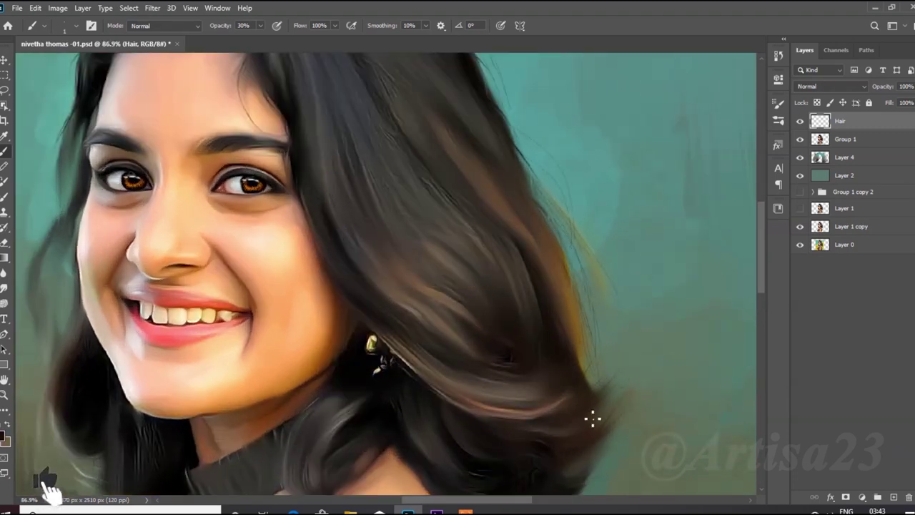
scroll(581, 382, down, 1)
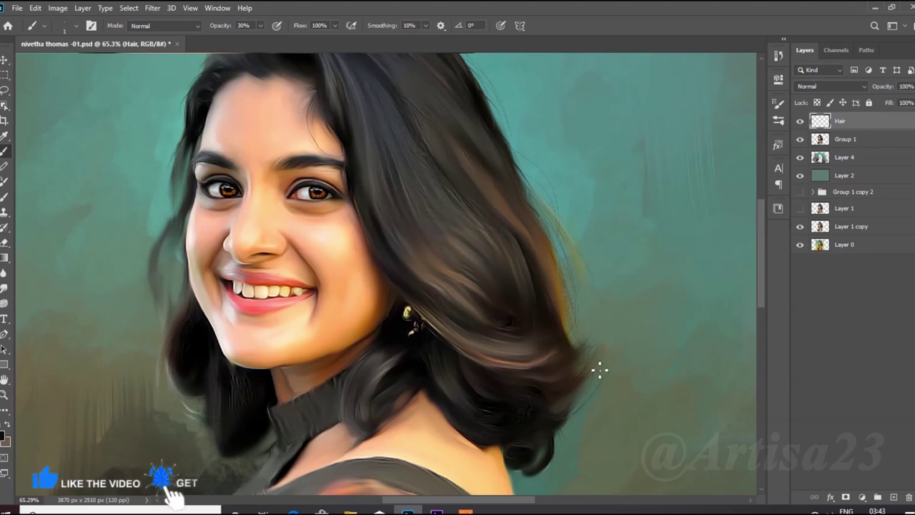
drag(259, 25, 268, 35)
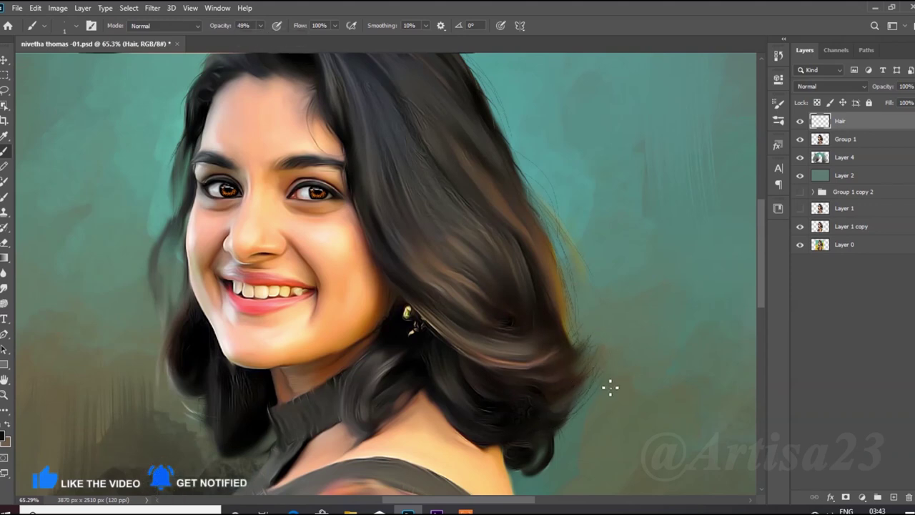
- Paint thin dark flyaway strands across the lower hair and around its outer edge
scroll(437, 353, up, 2)
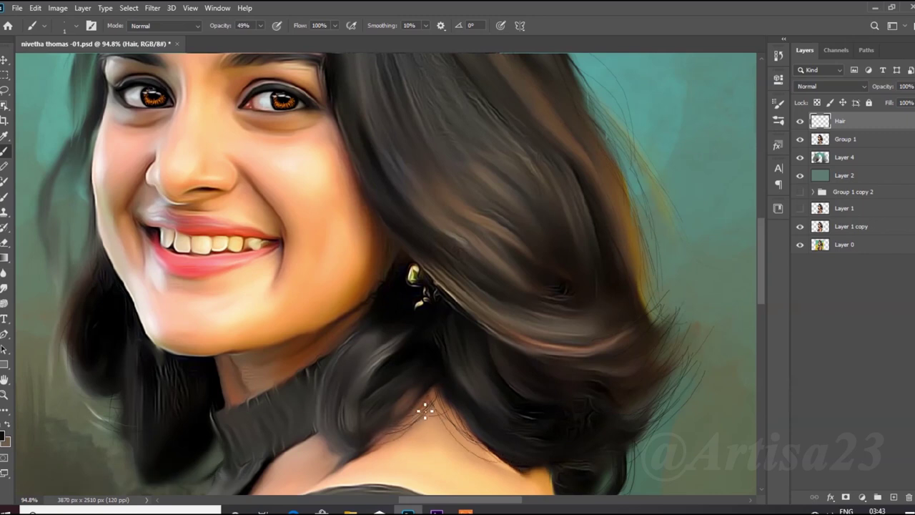
scroll(422, 408, down, 1)
scroll(256, 429, left, 2)
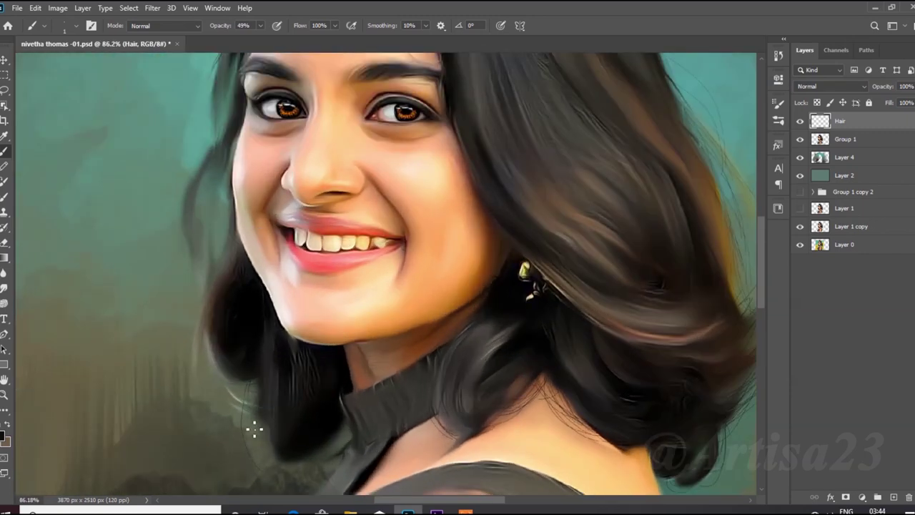
scroll(226, 320, up, 1)
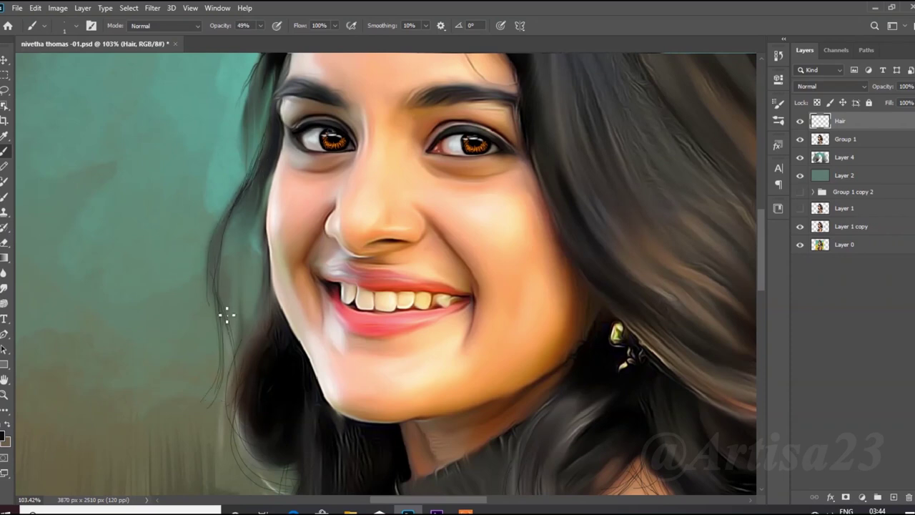
scroll(253, 245, up, 1)
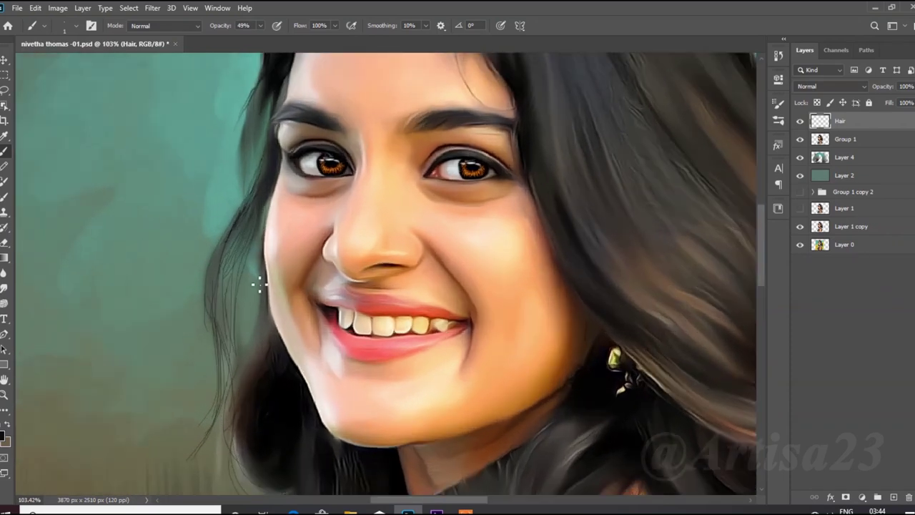
scroll(239, 357, down, 1)
scroll(270, 120, up, 1)
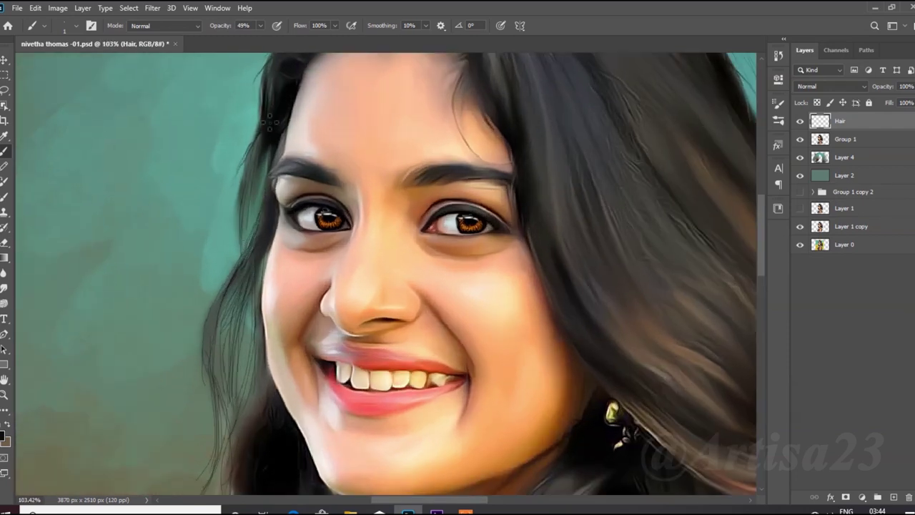
scroll(235, 286, down, 2)
scroll(261, 198, up, 1)
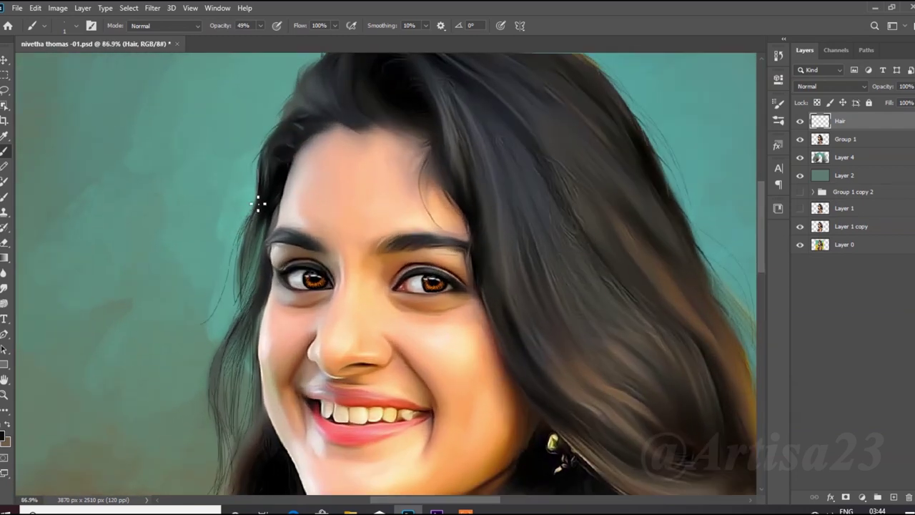
scroll(287, 116, up, 1)
scroll(288, 116, up, 1)
scroll(300, 139, down, 2)
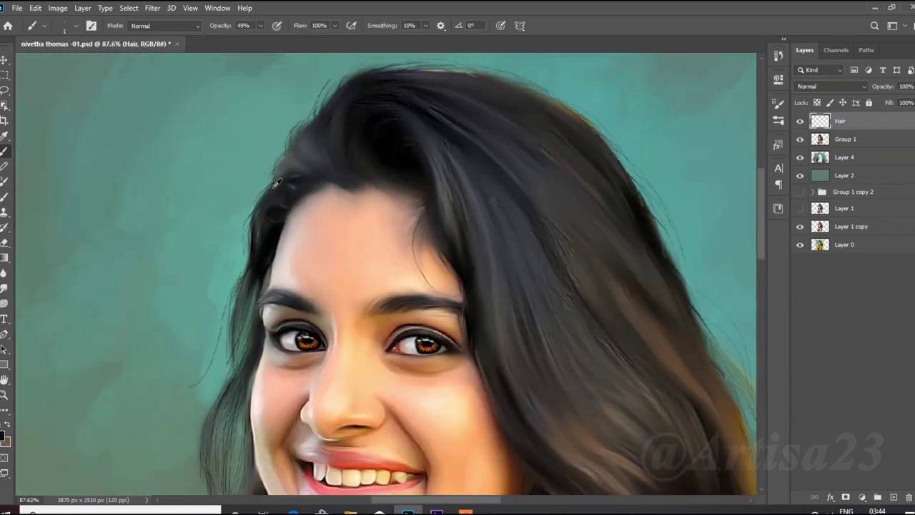
scroll(277, 184, down, 2)
scroll(467, 64, up, 1)
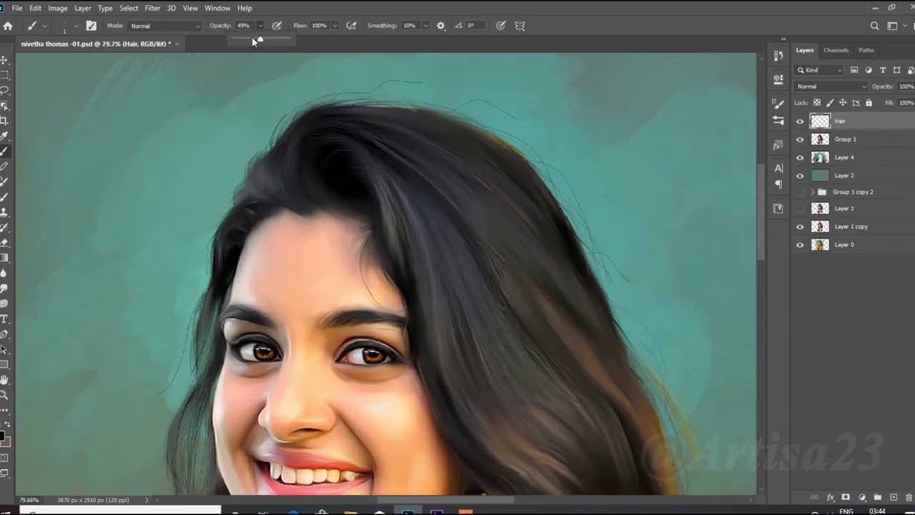
scroll(611, 312, down, 1)
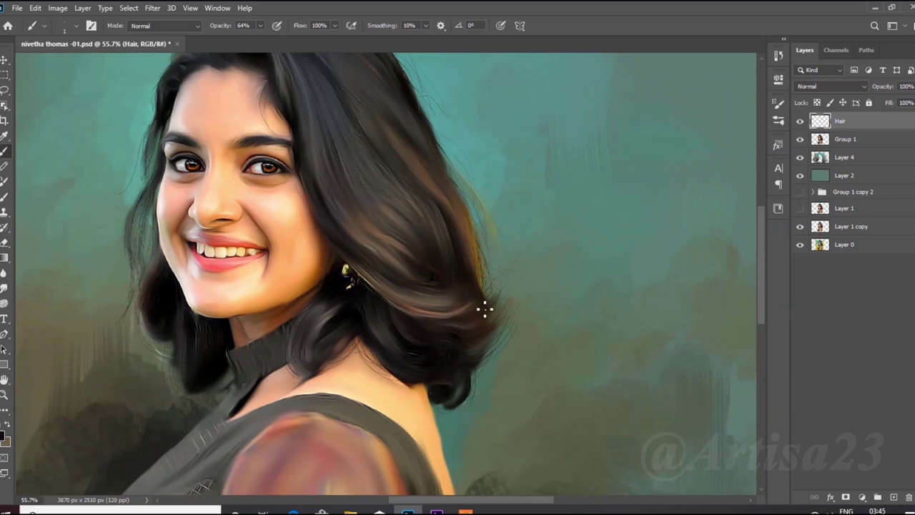
scroll(302, 336, down, 3)
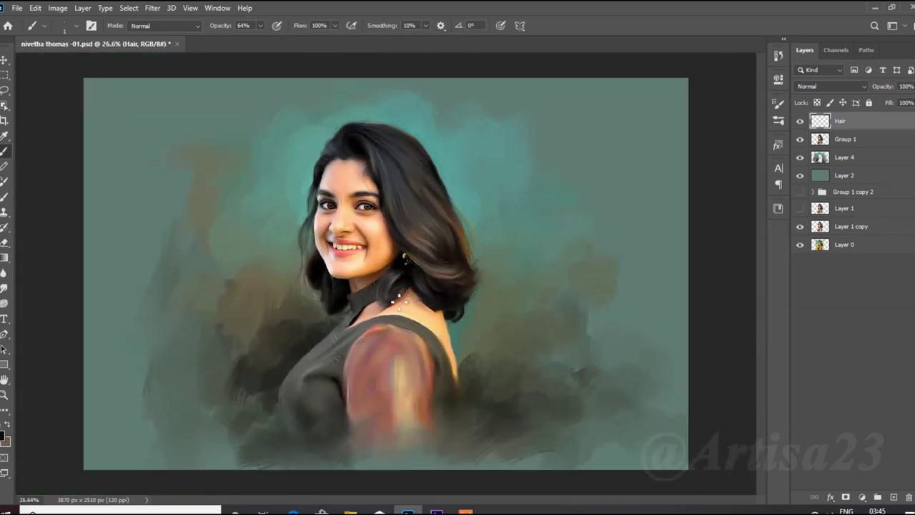
scroll(428, 285, up, 2)
scroll(468, 305, up, 3)
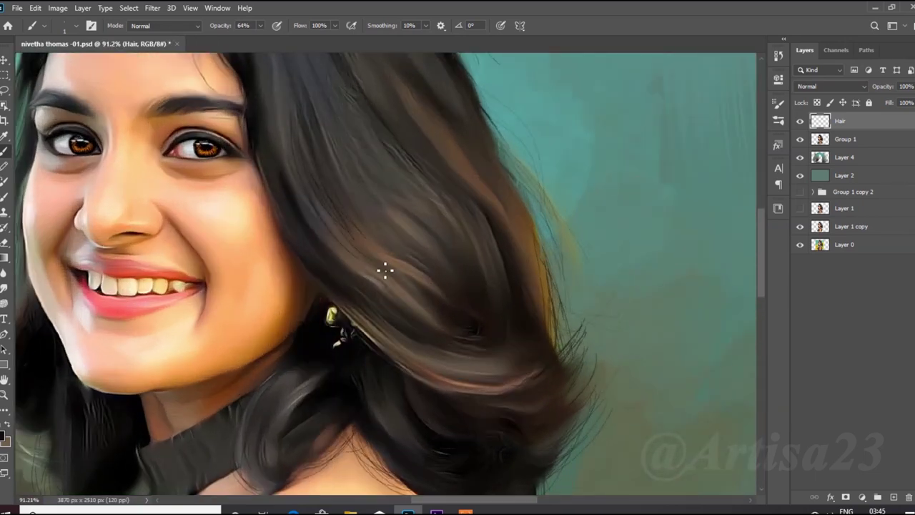
scroll(426, 303, up, 2)
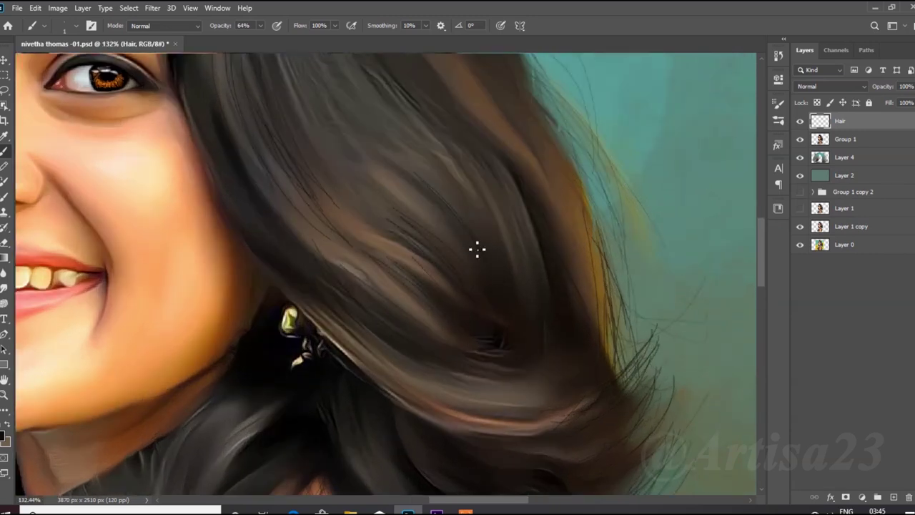
drag(548, 396, 433, 398)
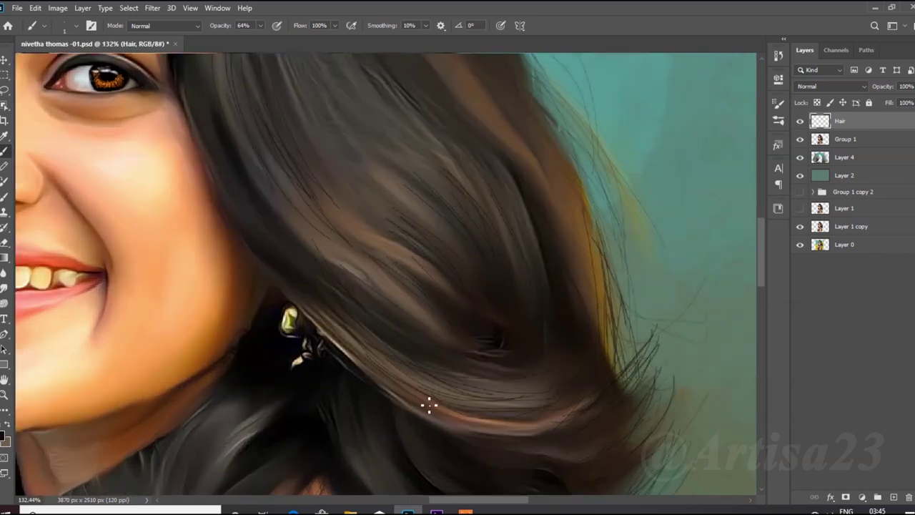
scroll(435, 389, down, 2)
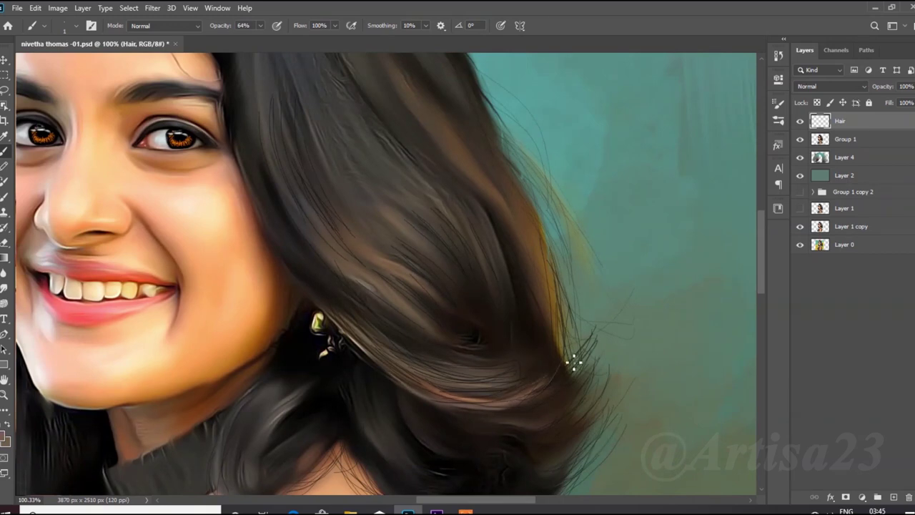
scroll(348, 265, up, 5)
scroll(284, 189, up, 1)
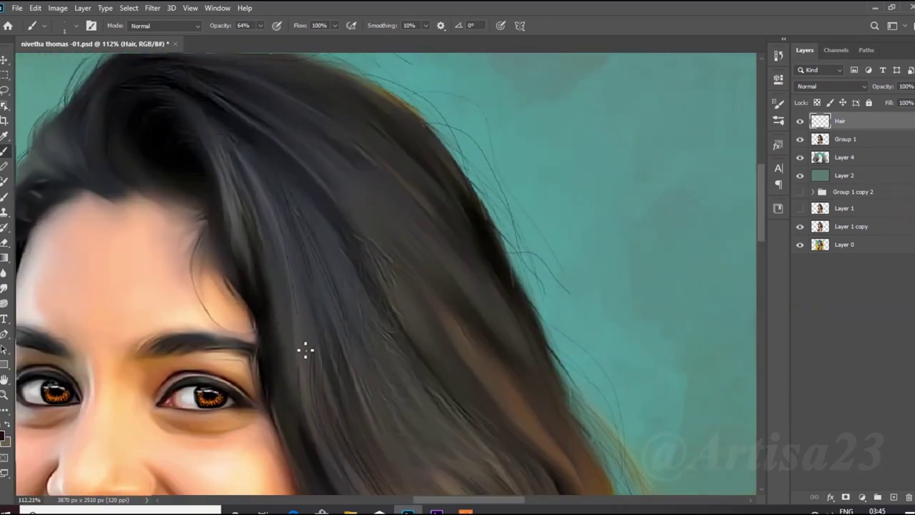
scroll(222, 211, up, 2)
scroll(262, 190, down, 1)
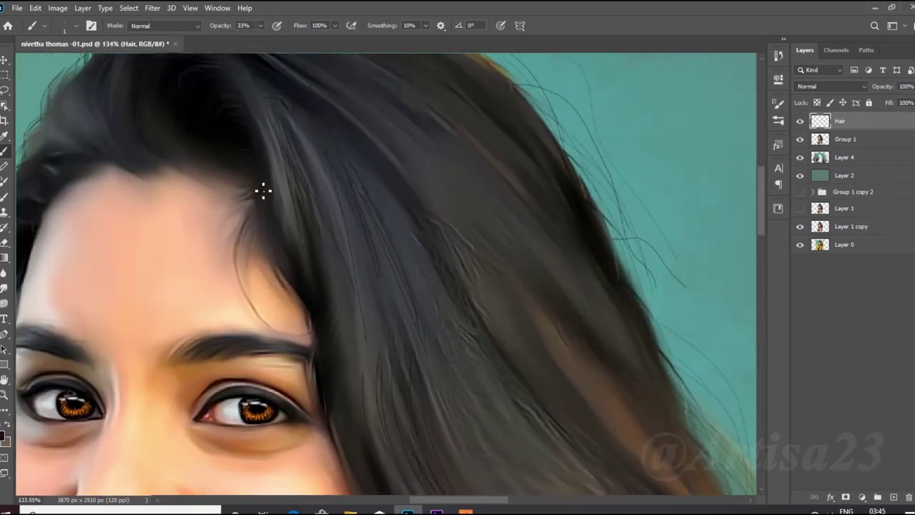
scroll(307, 217, up, 3)
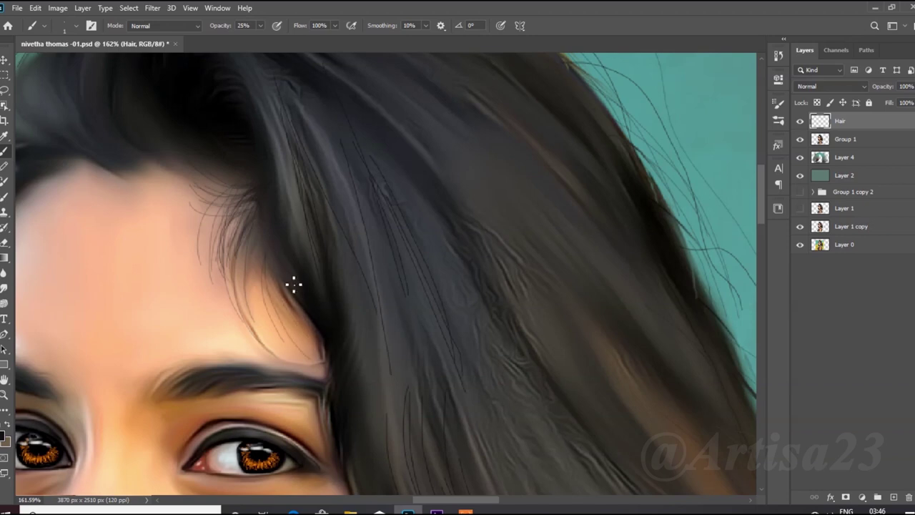
- Brush fine wispy strands along the forehead hairline on the Hair layer
scroll(272, 339, down, 3)
scroll(198, 161, up, 4)
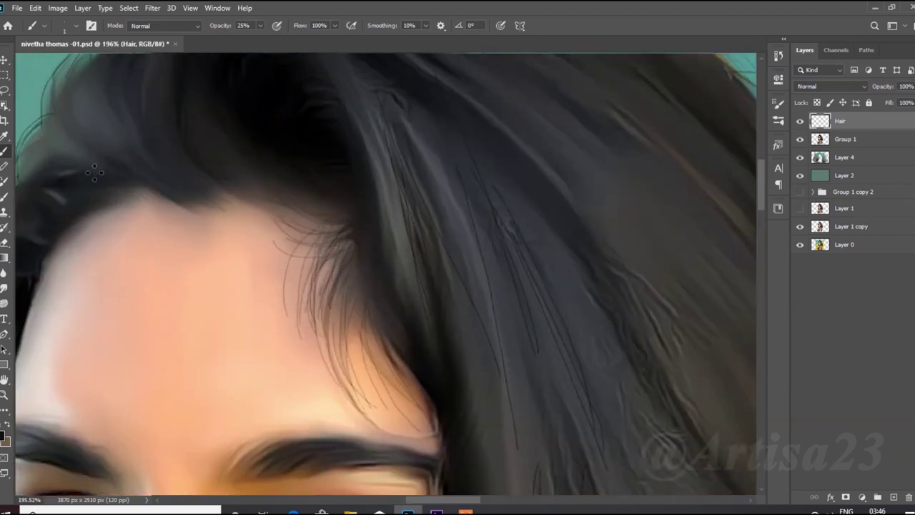
scroll(167, 205, up, 2)
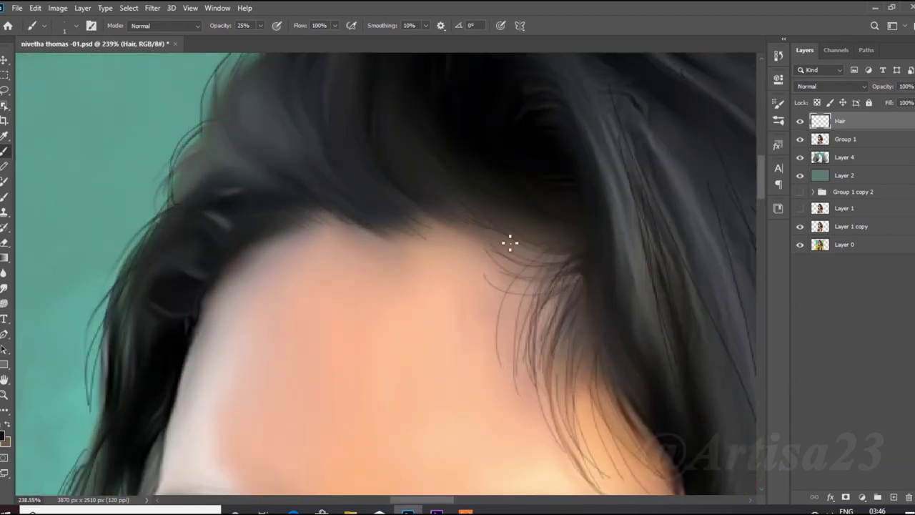
scroll(179, 283, down, 3)
scroll(191, 280, up, 2)
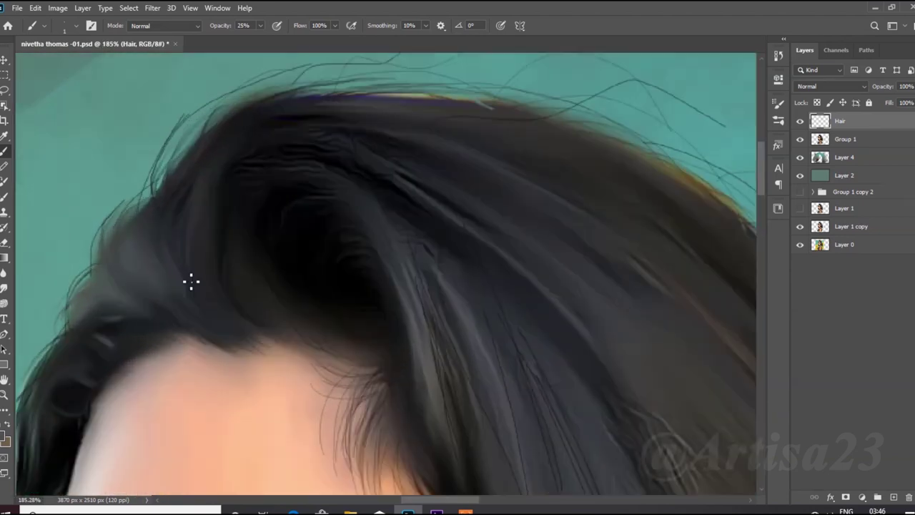
scroll(194, 215, up, 2)
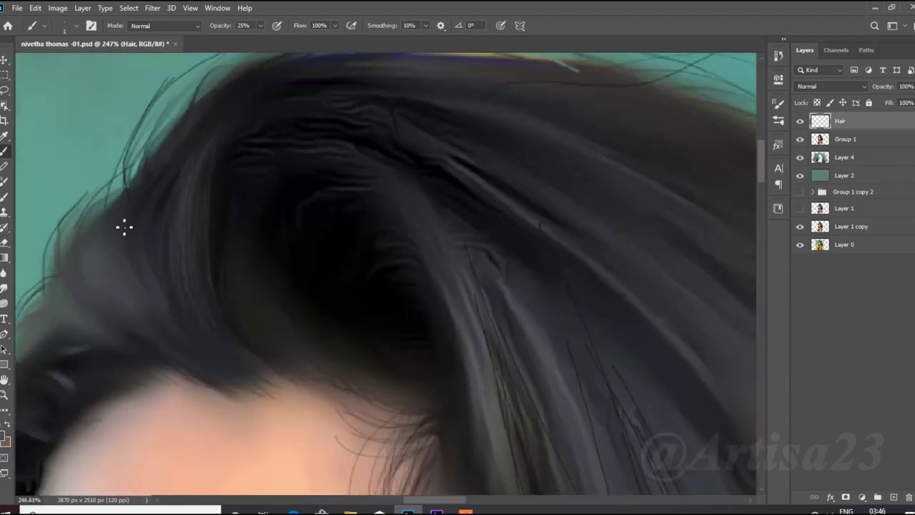
key(Escape)
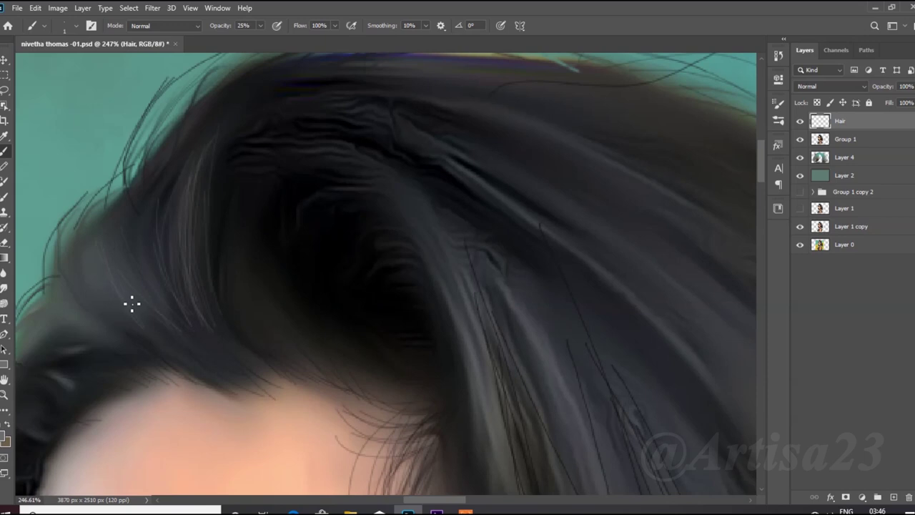
scroll(180, 277, down, 2)
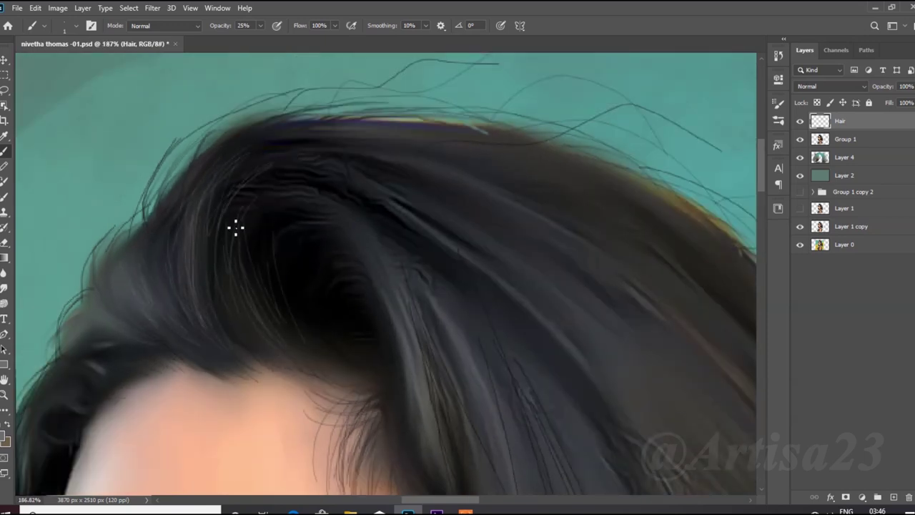
scroll(390, 291, down, 1)
scroll(351, 200, down, 3)
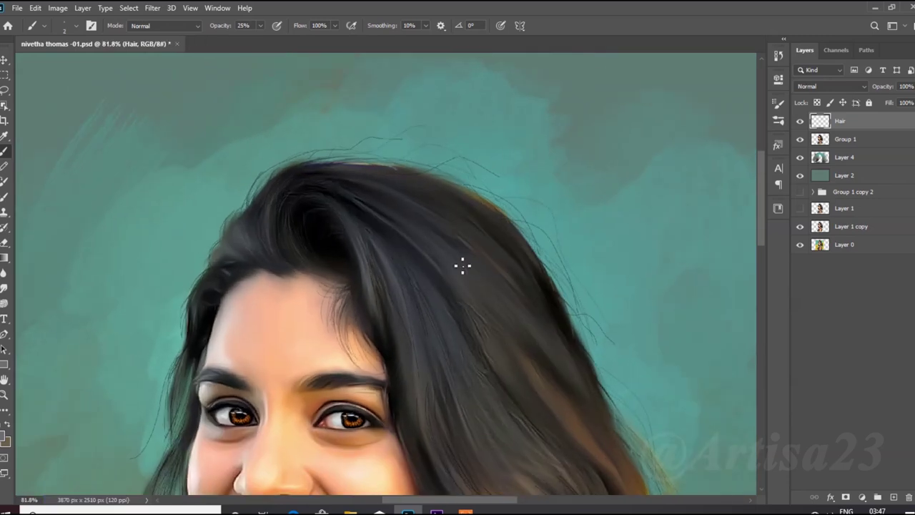
scroll(501, 308, down, 1)
scroll(340, 223, up, 2)
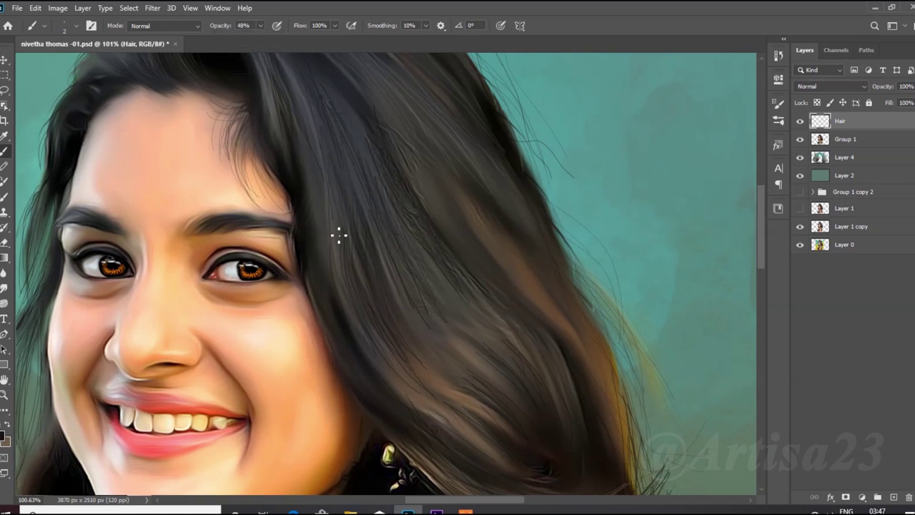
- Add loose flyaway hairs around the crown and outer hair
scroll(452, 379, down, 1)
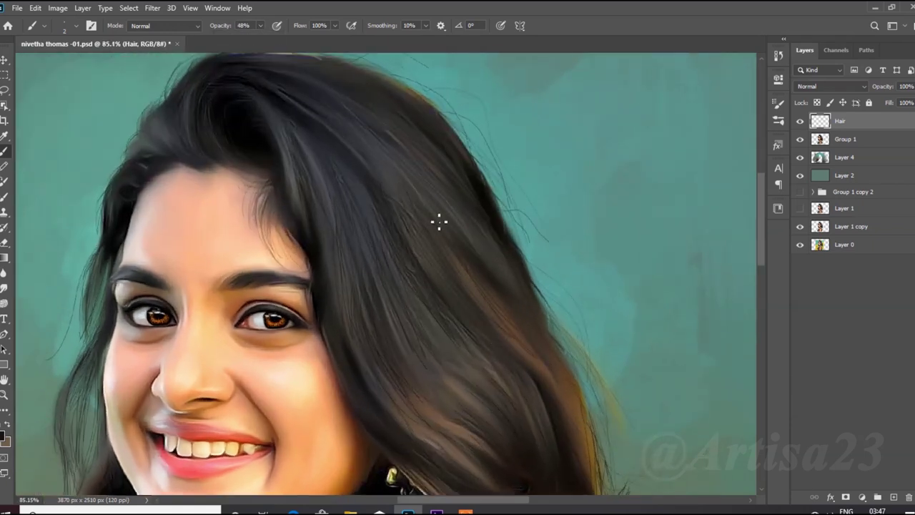
scroll(499, 328, down, 2)
scroll(500, 367, up, 1)
scroll(374, 319, up, 1)
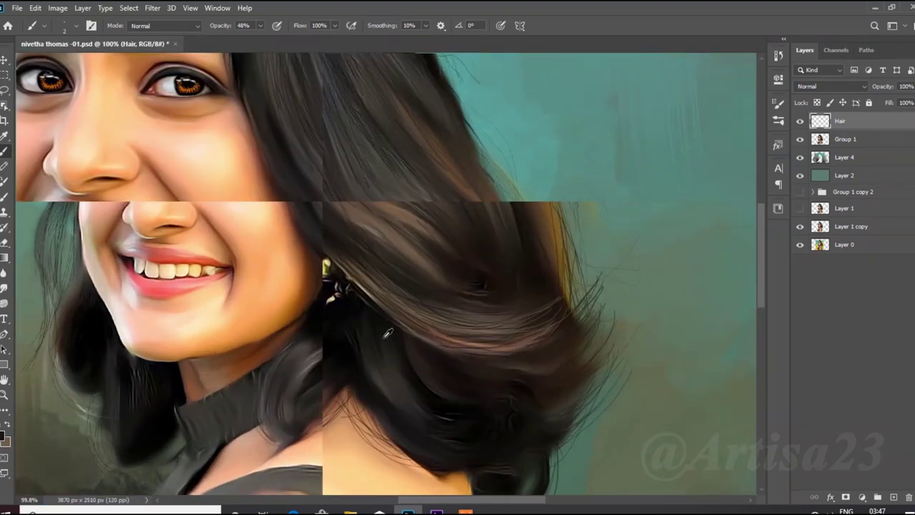
scroll(254, 359, up, 1)
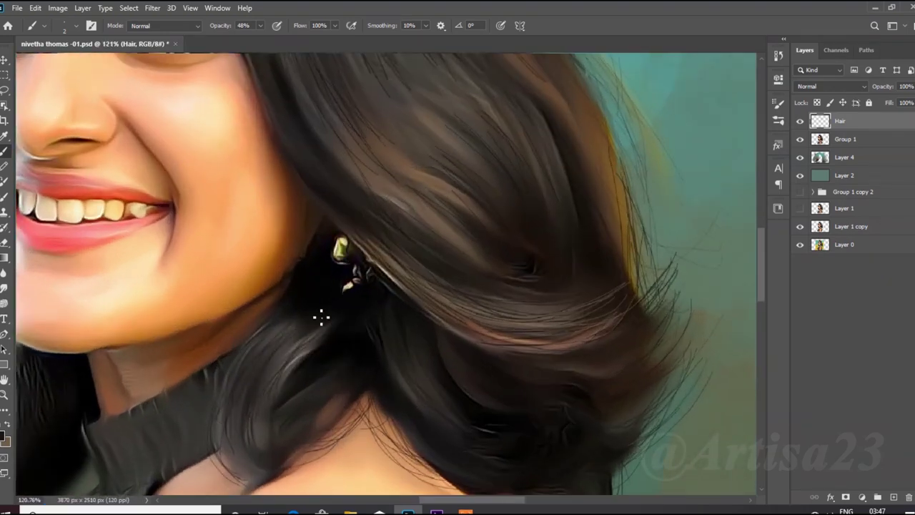
scroll(259, 415, down, 1)
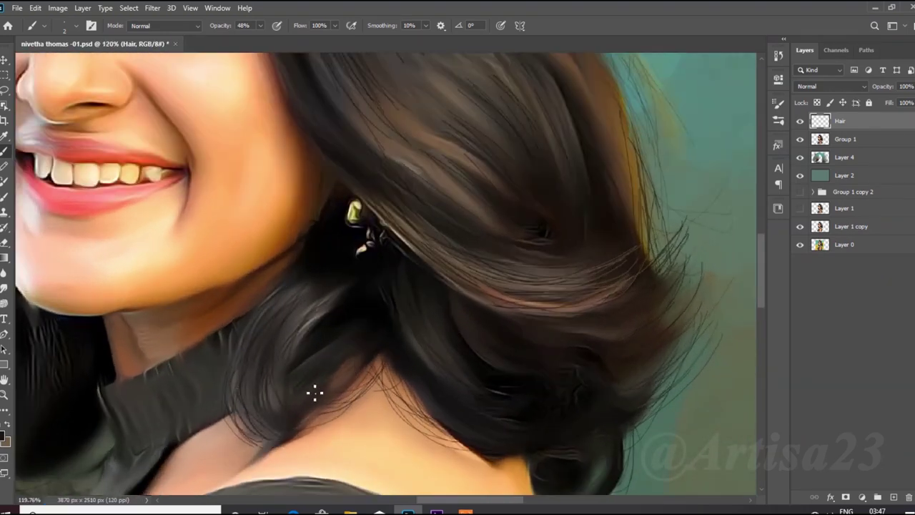
scroll(375, 406, down, 2)
scroll(429, 418, up, 1)
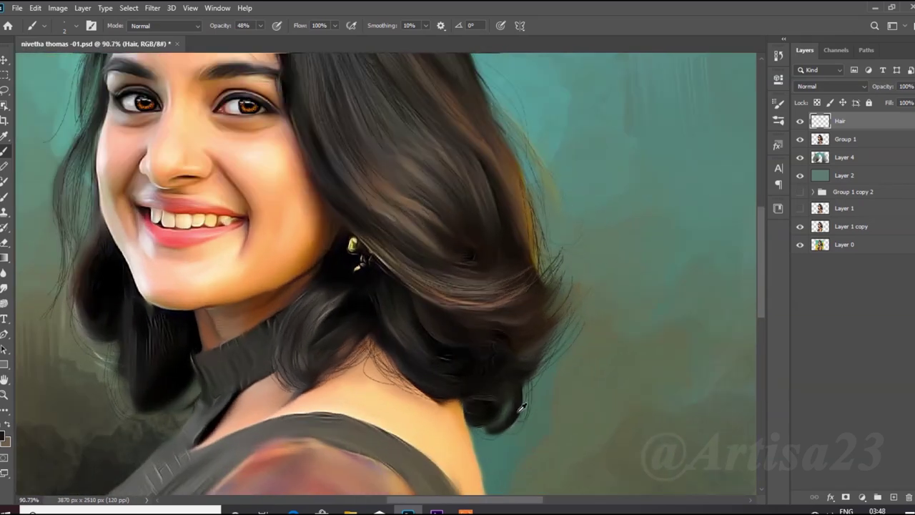
scroll(478, 430, up, 2)
scroll(538, 329, down, 2)
scroll(329, 340, up, 3)
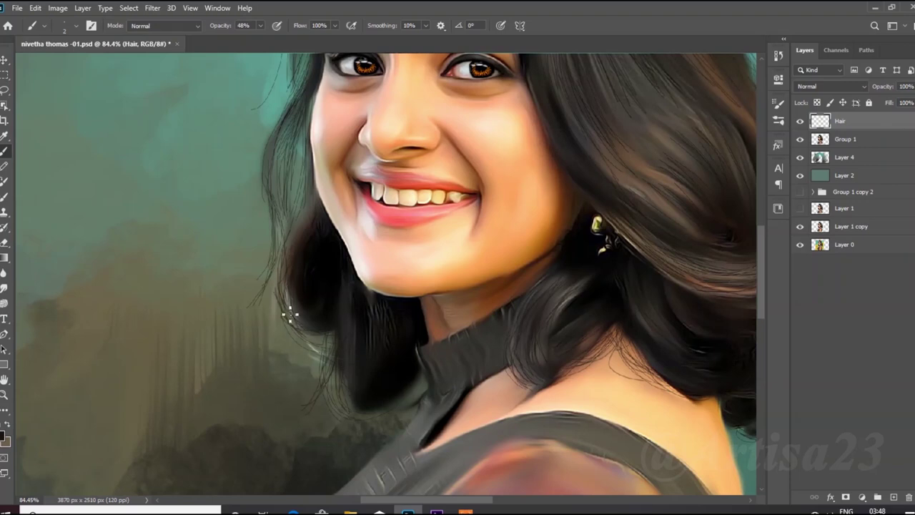
scroll(551, 241, down, 3)
scroll(442, 236, down, 1)
scroll(442, 236, up, 3)
scroll(367, 189, up, 1)
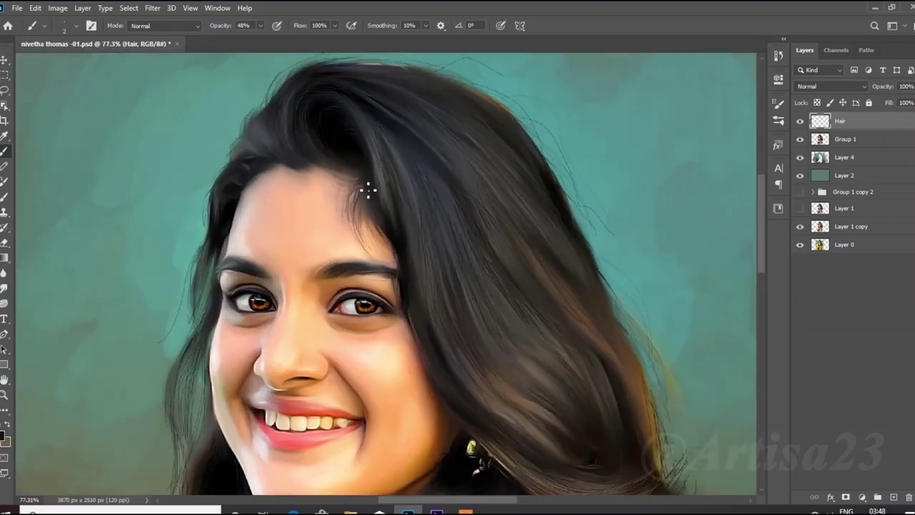
scroll(367, 190, up, 2)
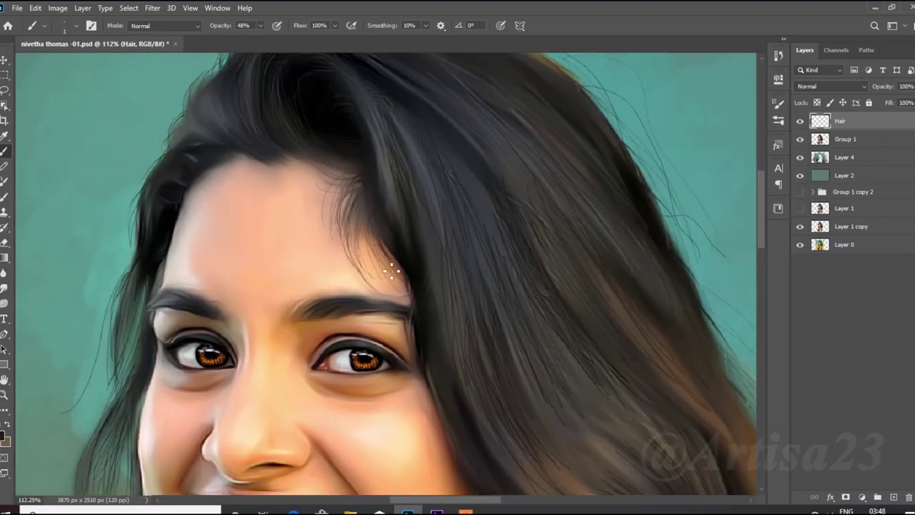
scroll(360, 188, up, 2)
scroll(316, 180, up, 2)
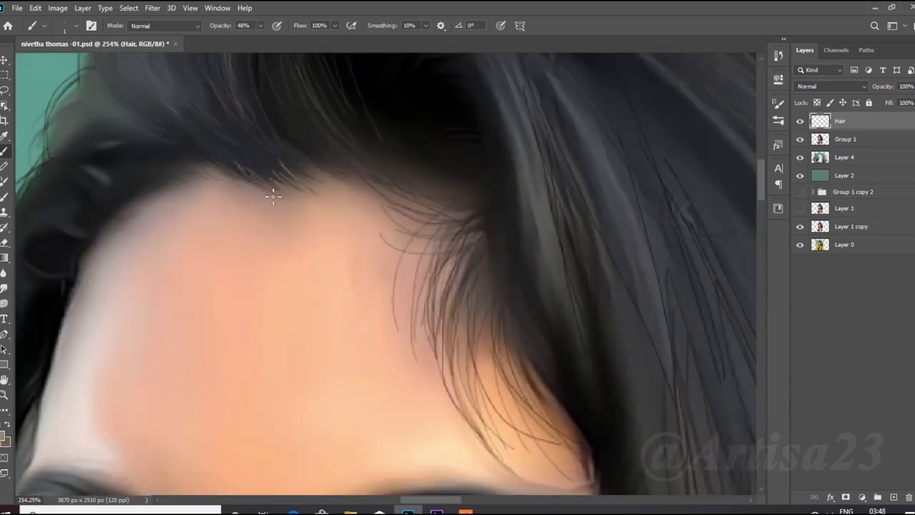
scroll(228, 186, up, 1)
scroll(150, 173, up, 1)
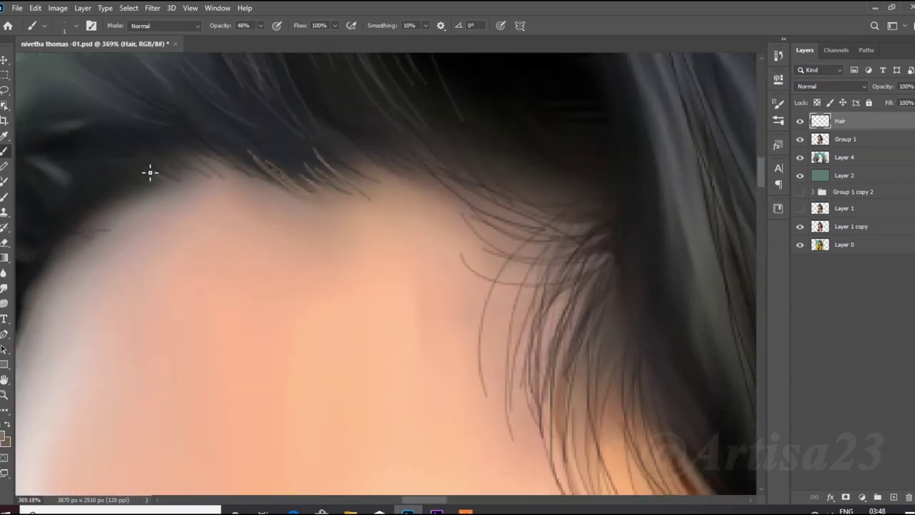
scroll(287, 182, down, 3)
scroll(198, 186, down, 1)
scroll(310, 171, down, 4)
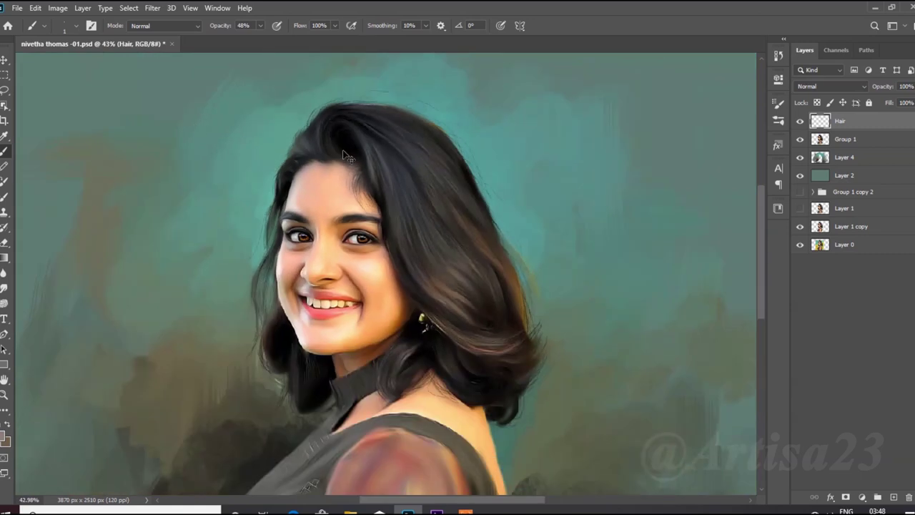
scroll(342, 149, down, 1)
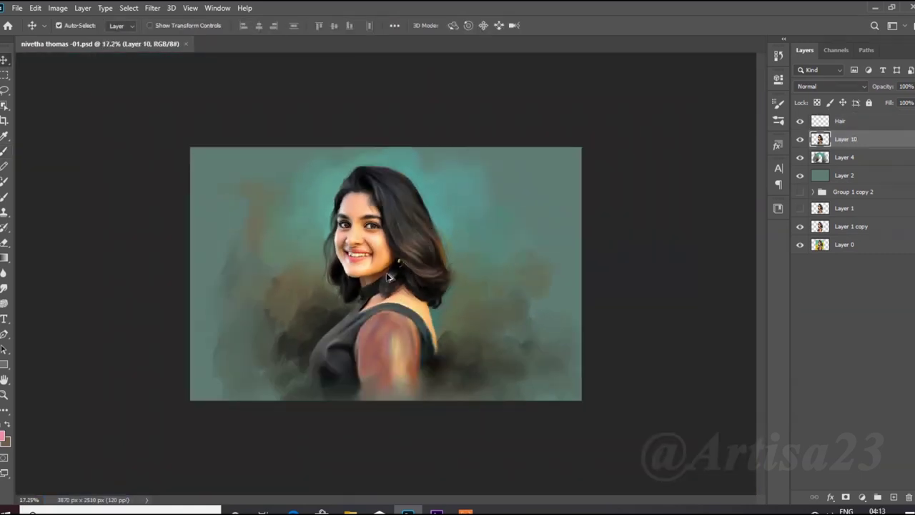
- Add a new top layer named Color and pick a dark red for the face glaze
click(893, 497)
double_click(842, 121)
text(Color)
click(657, 130)
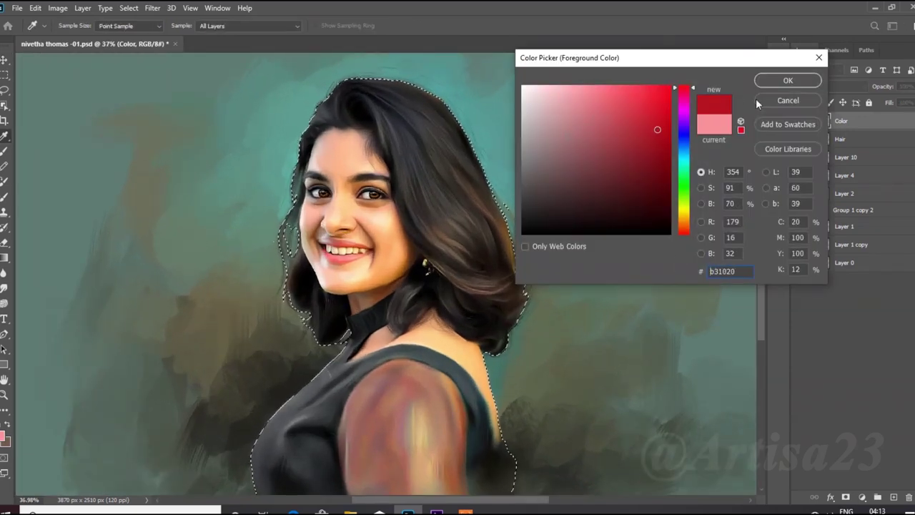
key(Return)
key(b)
scroll(376, 243, up, 3)
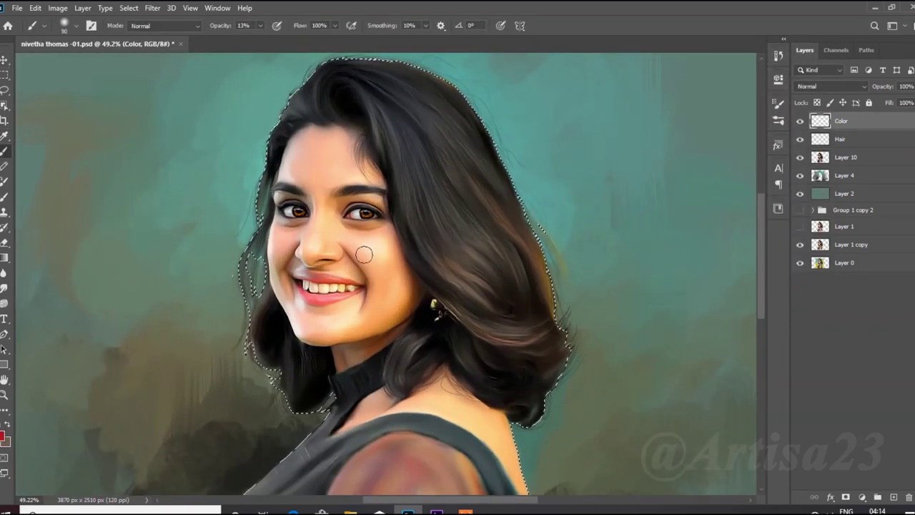
- Set the Color layer to Color blend, use a darker red, and lower fill to 49%
click(829, 86)
click(815, 151)
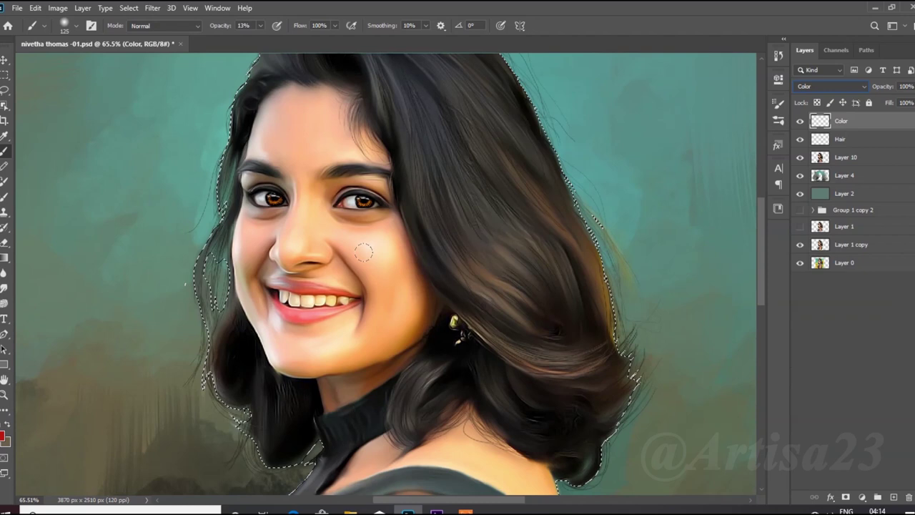
key(i)
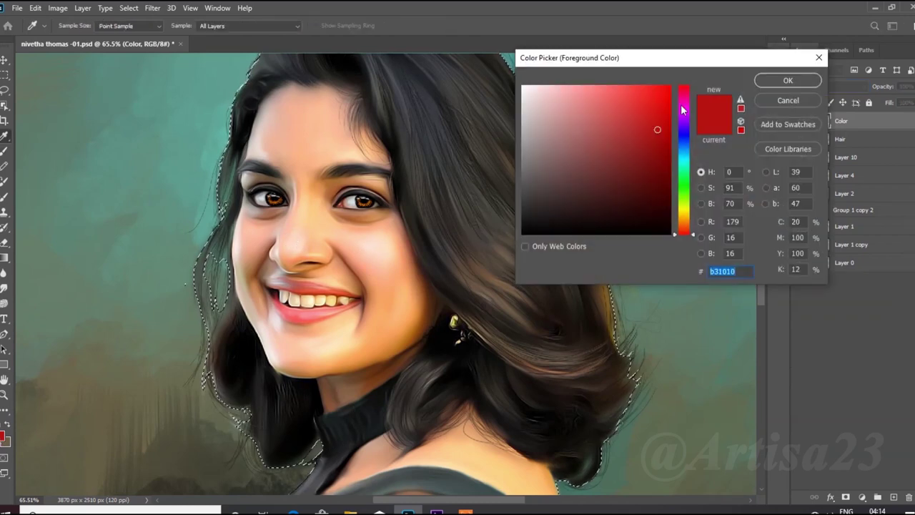
click(786, 80)
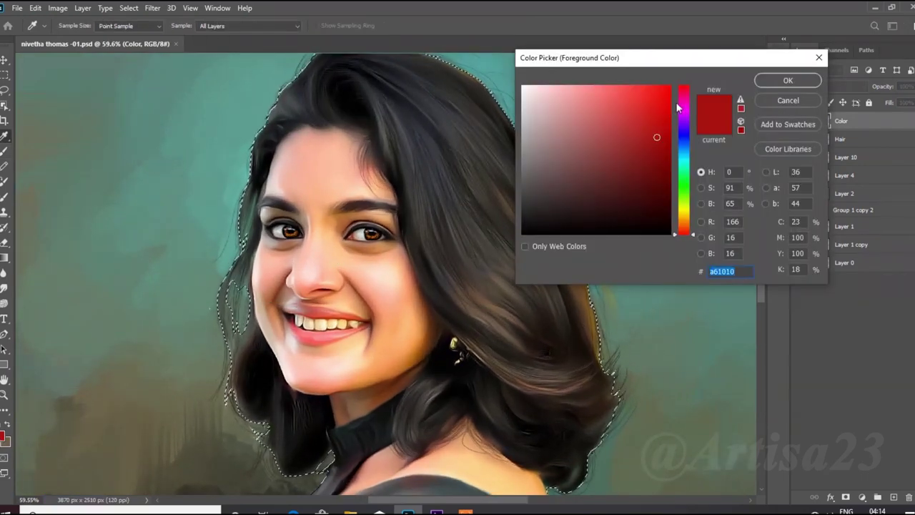
key(Return)
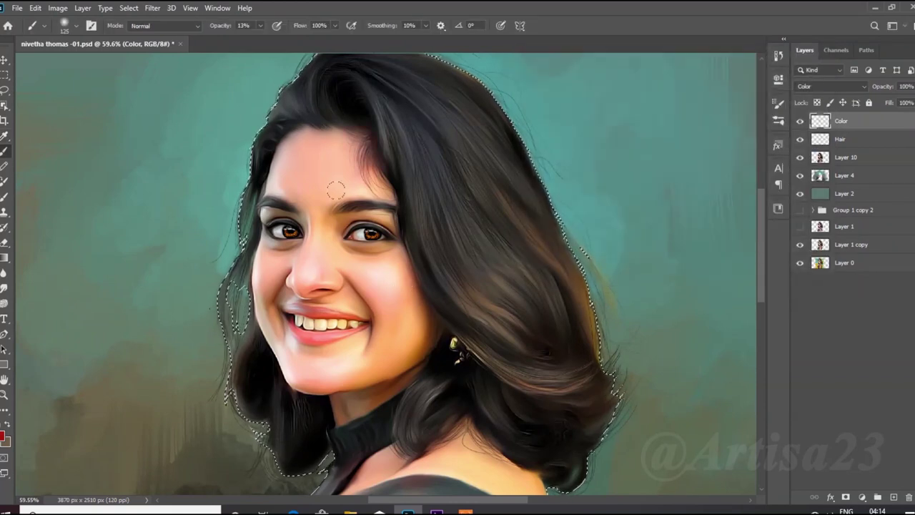
drag(912, 102, 894, 119)
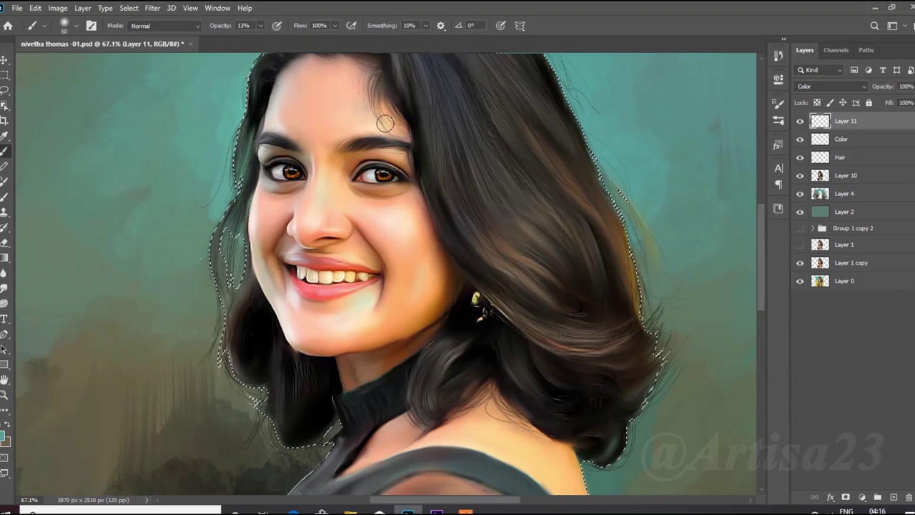
- Shrink the brush, save the document, and set the new layer to Color blend mode
key(bracketleft)
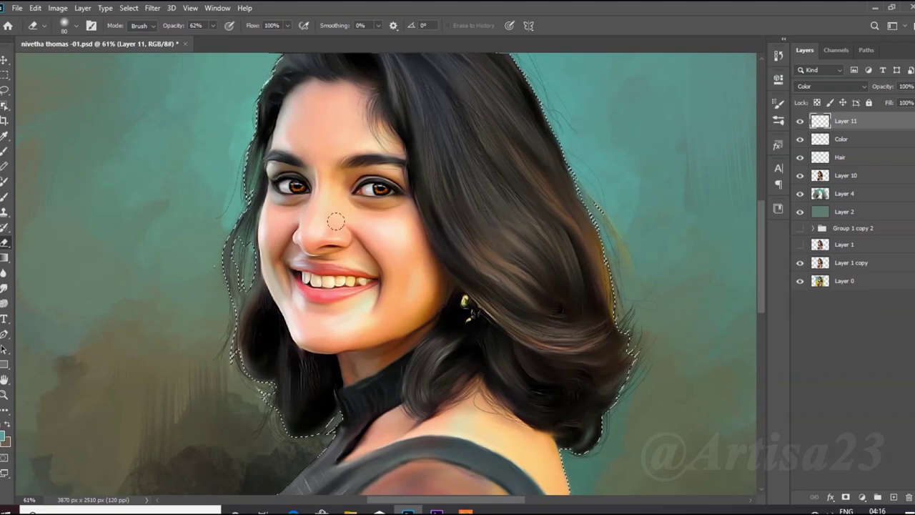
key(ctrl+s)
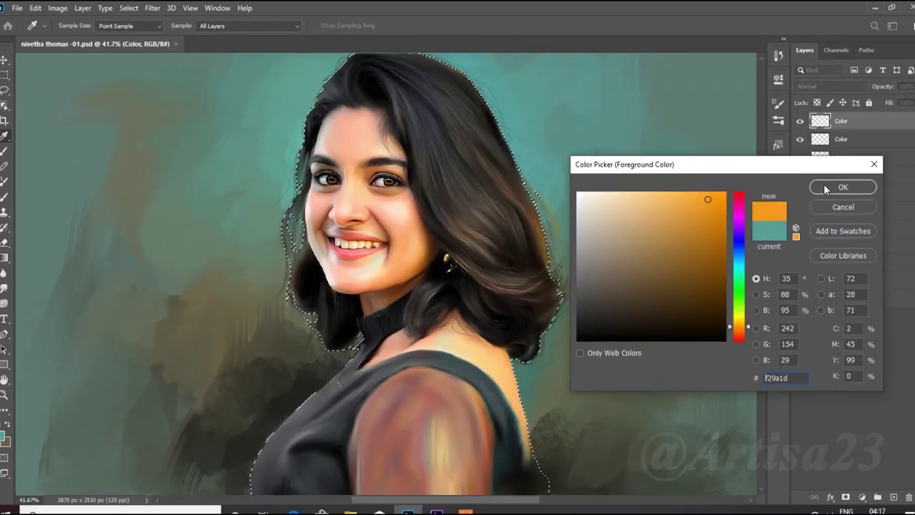
click(812, 359)
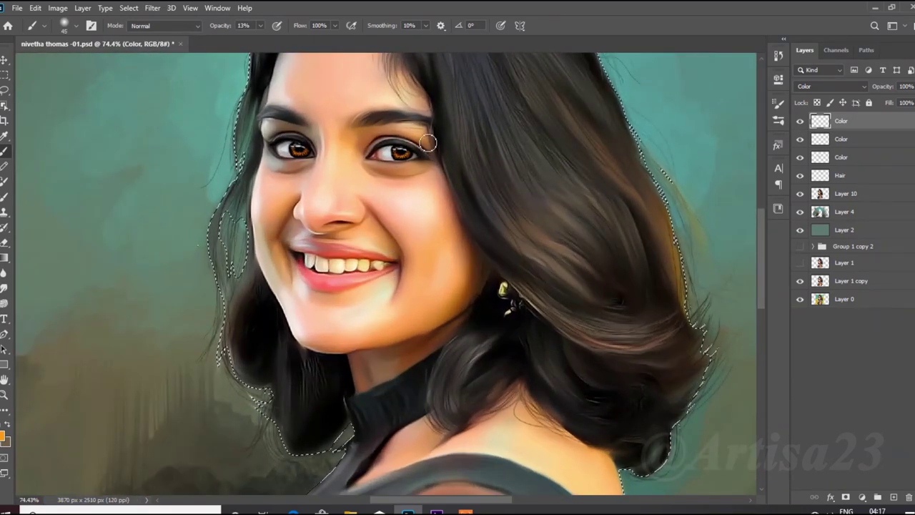
scroll(329, 153, down, 3)
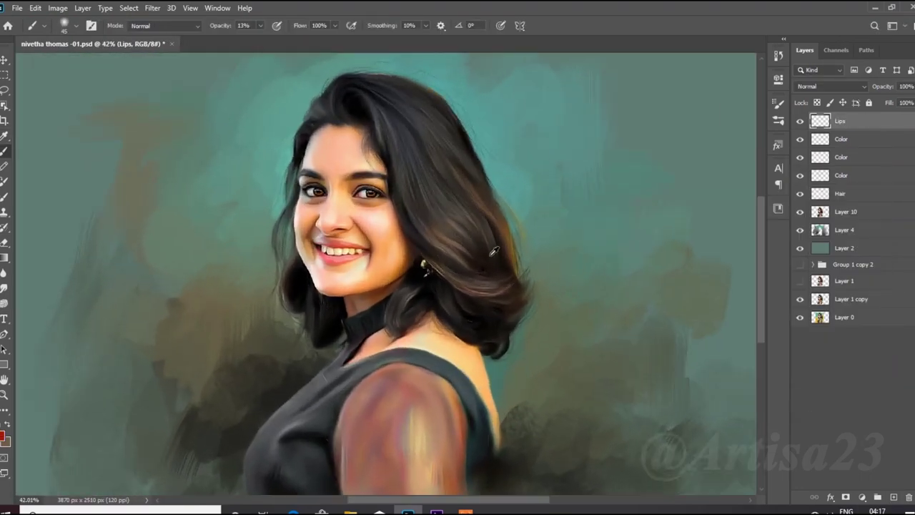
- Paint both the upper and lower lips dark red on the Lips layer
scroll(307, 243, up, 2)
scroll(272, 229, up, 1)
scroll(231, 208, up, 1)
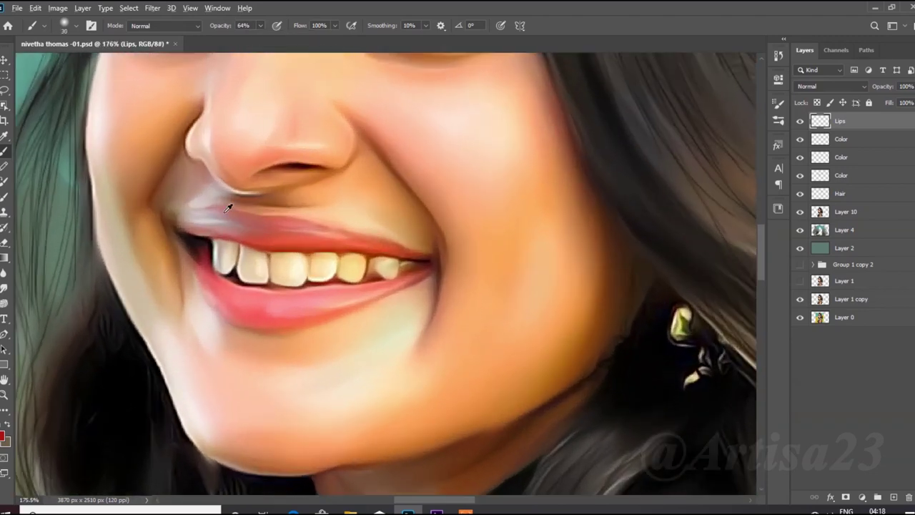
scroll(191, 220, up, 1)
drag(192, 221, 262, 223)
key(bracketright)
drag(354, 247, 342, 240)
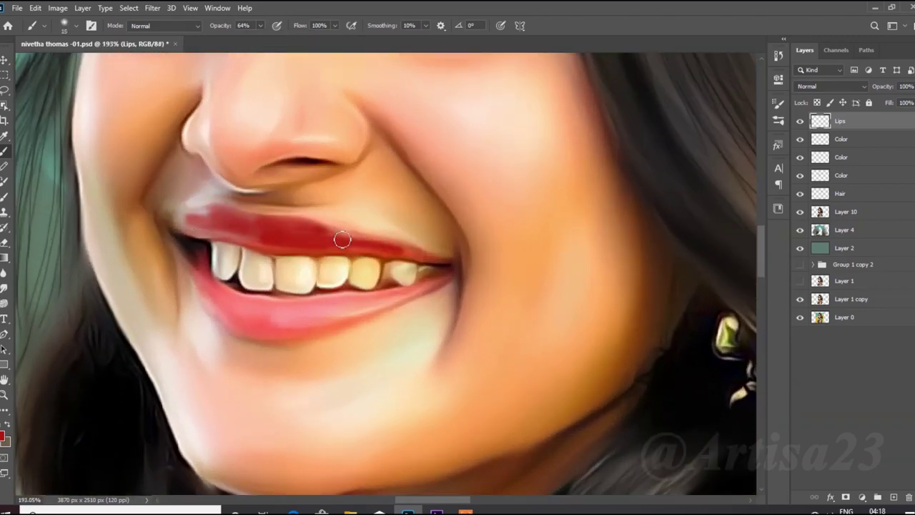
drag(184, 227, 189, 236)
key(bracketright)
mouse_move(421, 264)
mouse_down()
mouse_move(300, 314)
mouse_move(220, 316)
mouse_move(236, 300)
mouse_move(340, 308)
mouse_up()
key(bracketleft)
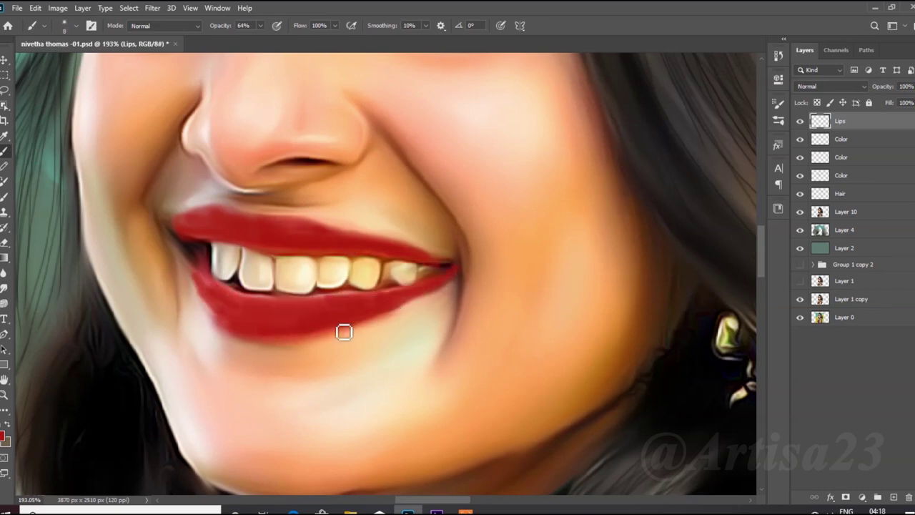
scroll(333, 296, down, 5)
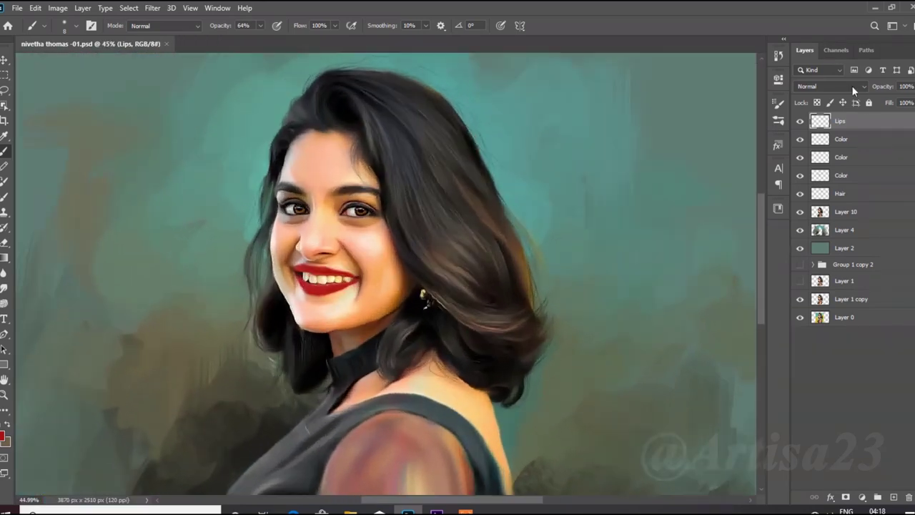
- Set the Lips layer to Soft Light and open Hue/Saturation to shift the lips toward pink
click(831, 86)
click(808, 237)
key(v)
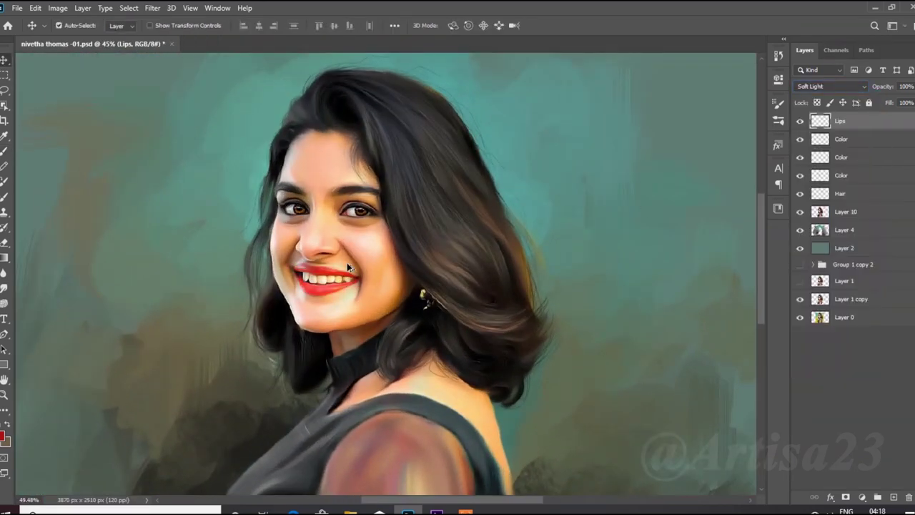
scroll(347, 263, up, 3)
click(831, 85)
click(805, 228)
click(57, 8)
click(214, 98)
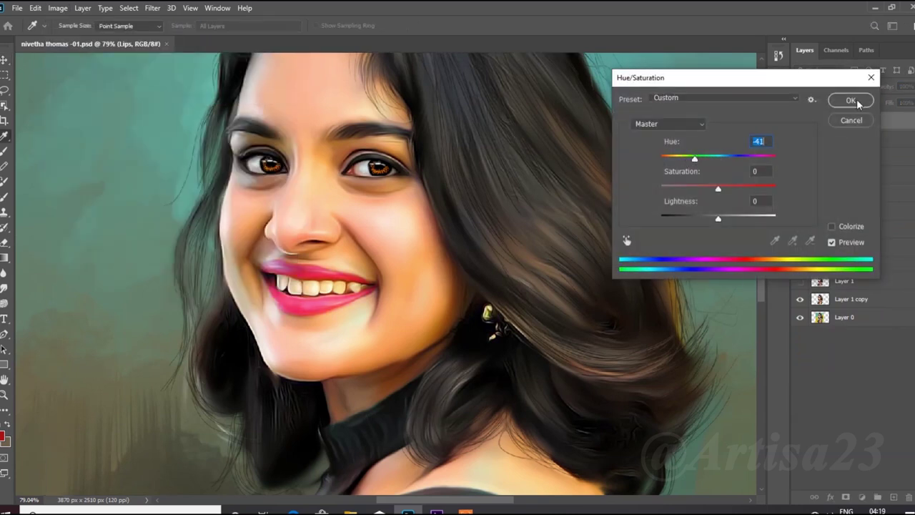
- Apply the -41 hue shift, then adjust the lips' hue by +16 in Hue/Saturation
click(850, 100)
scroll(386, 272, down, 3)
scroll(386, 272, down, 1)
scroll(386, 271, up, 2)
click(57, 8)
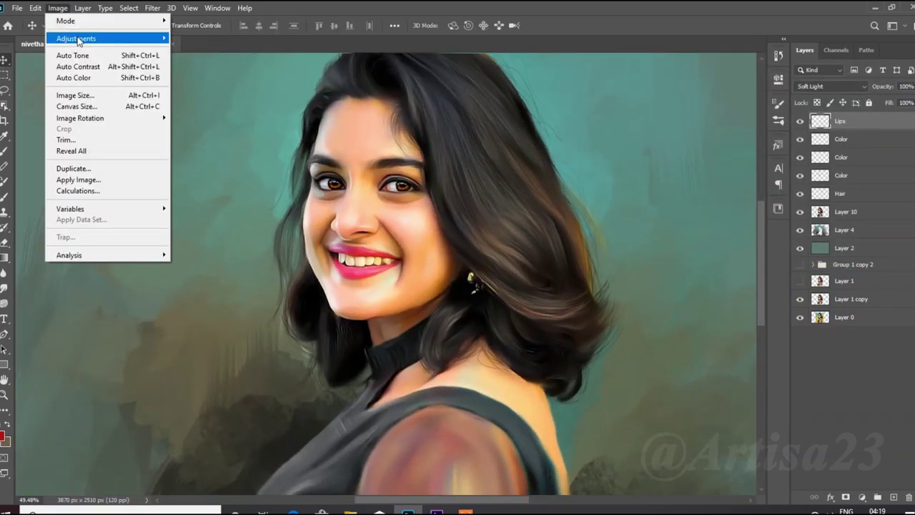
click(215, 98)
drag(718, 157, 728, 158)
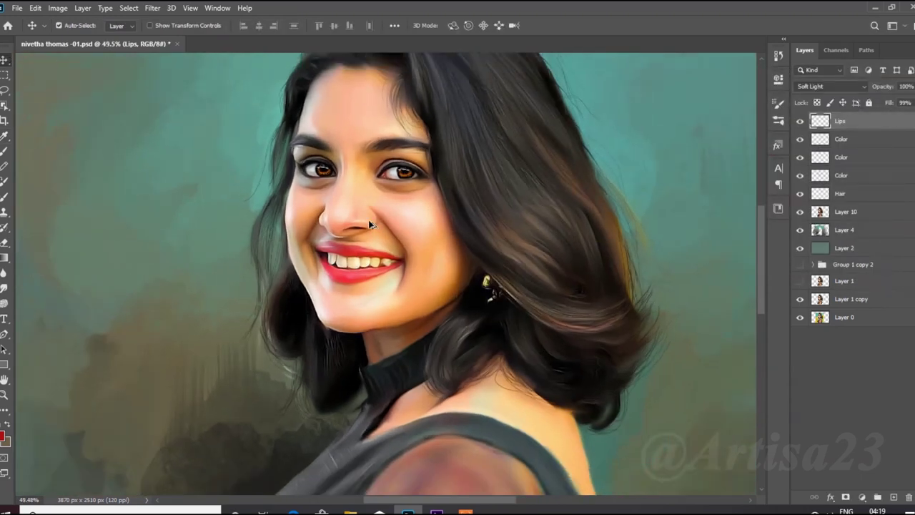
scroll(368, 219, down, 3)
scroll(368, 220, up, 2)
scroll(365, 211, up, 1)
scroll(364, 211, up, 1)
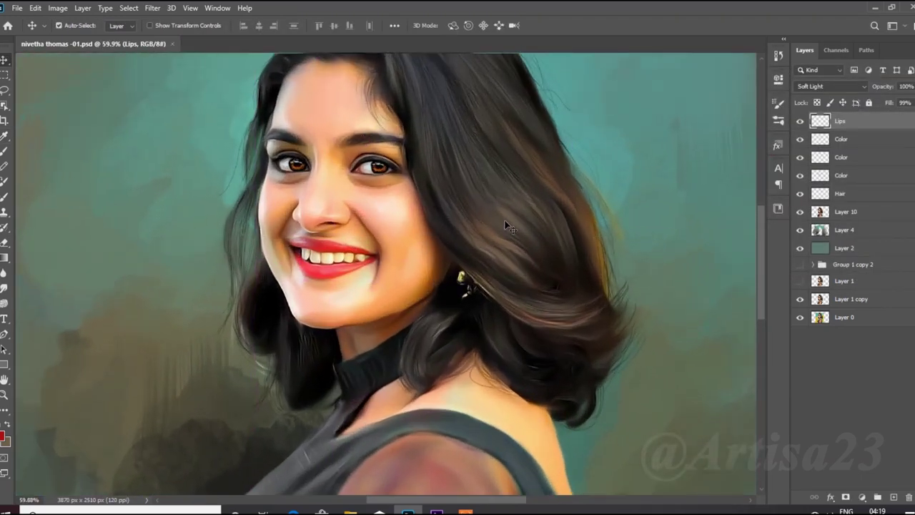
scroll(365, 211, up, 1)
- Add Layer 11 above Lips with a pink foreground and Vivid Light blending
click(893, 496)
scroll(364, 300, up, 2)
click(4, 435)
click(841, 186)
click(841, 88)
click(808, 367)
click(815, 86)
- Keep Layer 11 in Vivid Light and dab pink highlights onto the upper lip
click(813, 253)
key(b)
scroll(379, 225, up, 2)
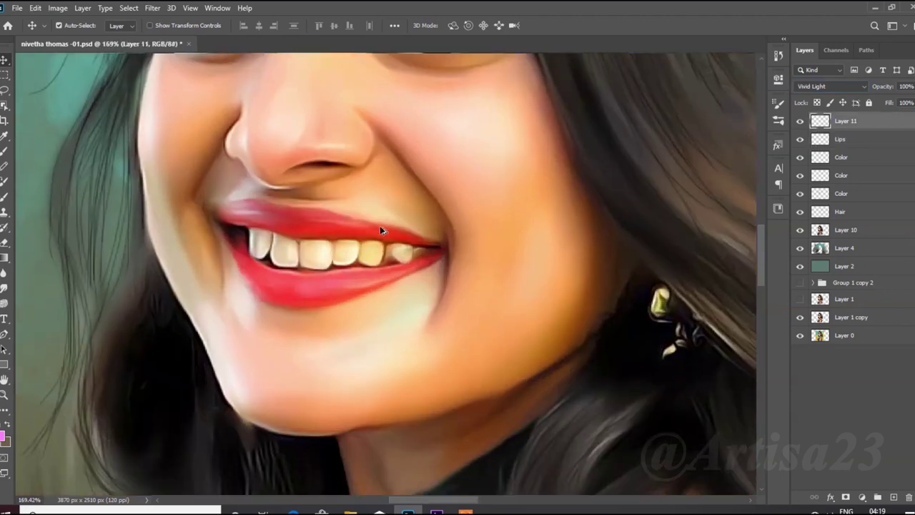
scroll(380, 225, up, 2)
click(178, 204)
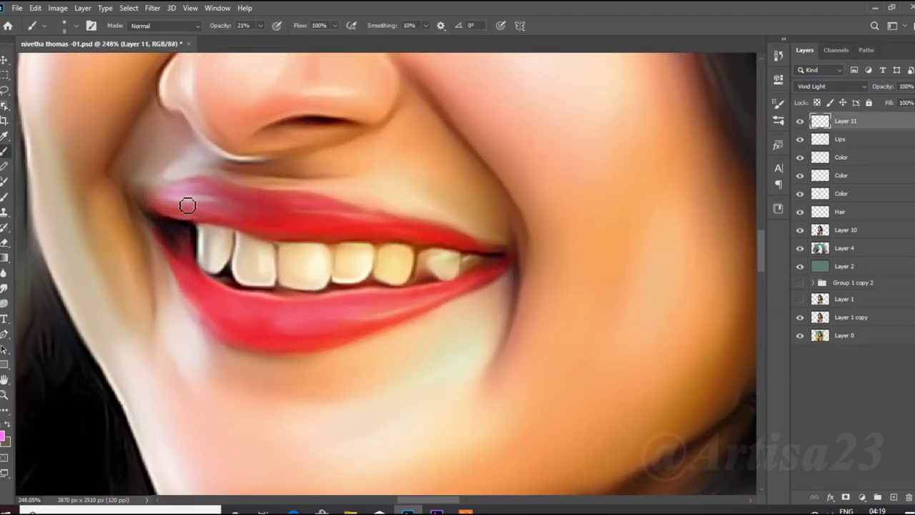
click(4, 435)
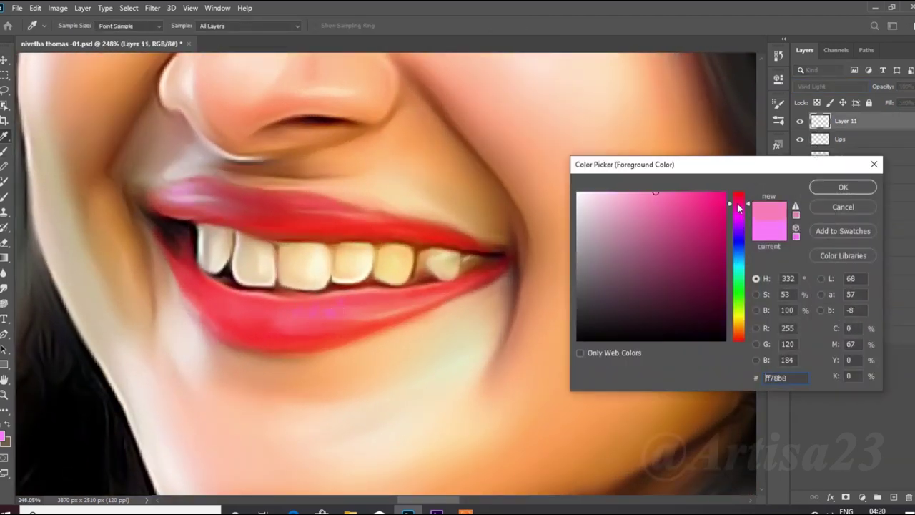
click(843, 188)
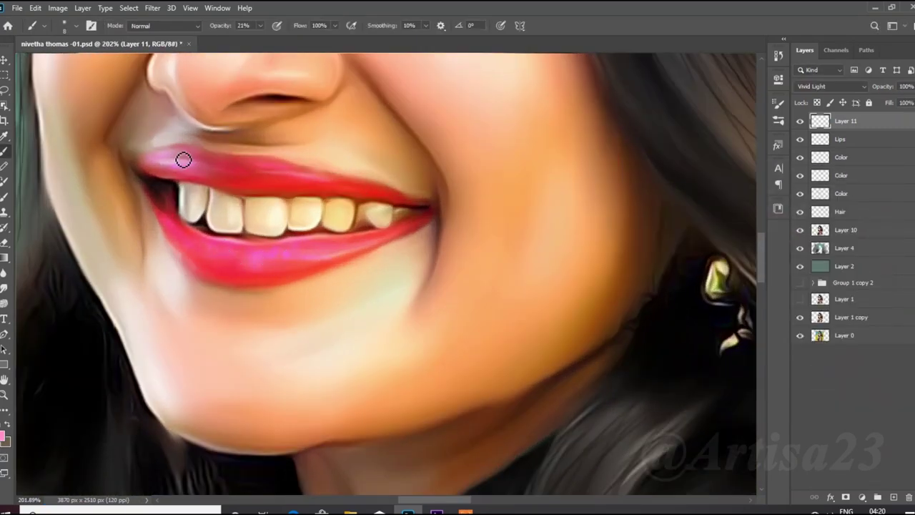
- Select a rectangle around the mouth and bring up the Box Blur filter
scroll(218, 266, down, 2)
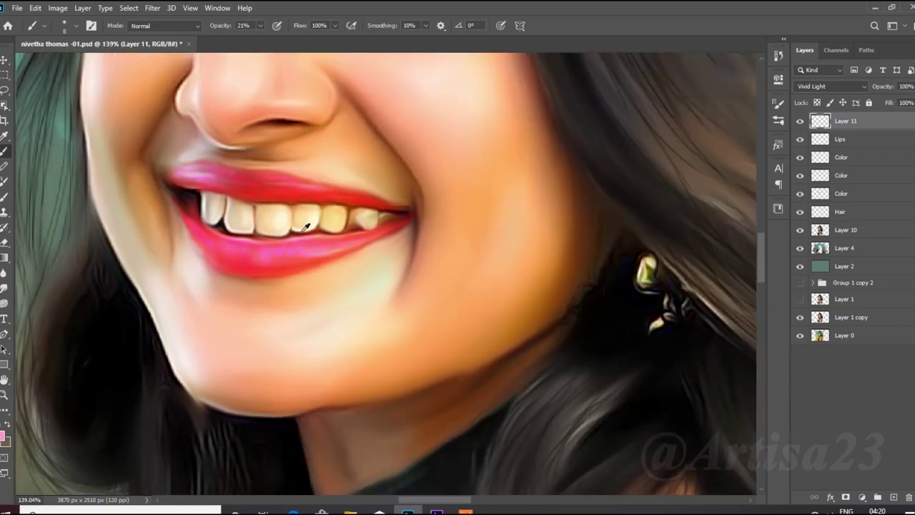
scroll(348, 238, down, 6)
scroll(300, 214, up, 3)
drag(256, 240, 386, 277)
click(152, 8)
click(316, 184)
- Apply the Box Blur to the mouth, then add a new layer above Layer 11 with dark red colour
click(717, 112)
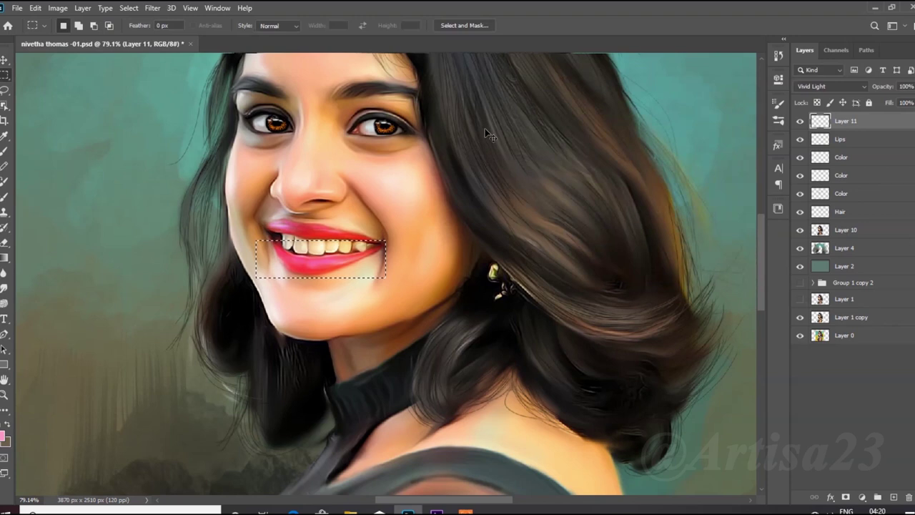
scroll(484, 128, down, 3)
click(892, 497)
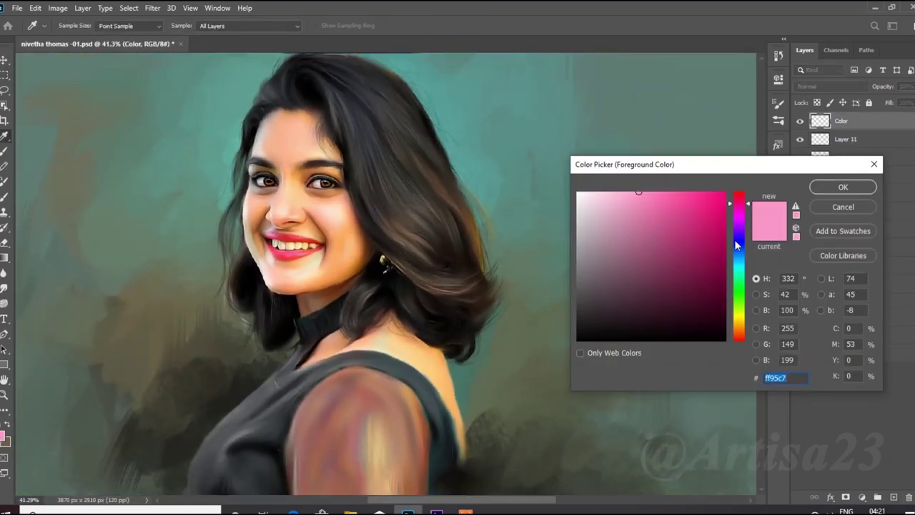
click(827, 190)
key(b)
- Sample a skin tone from the face for glazing
scroll(386, 236, up, 4)
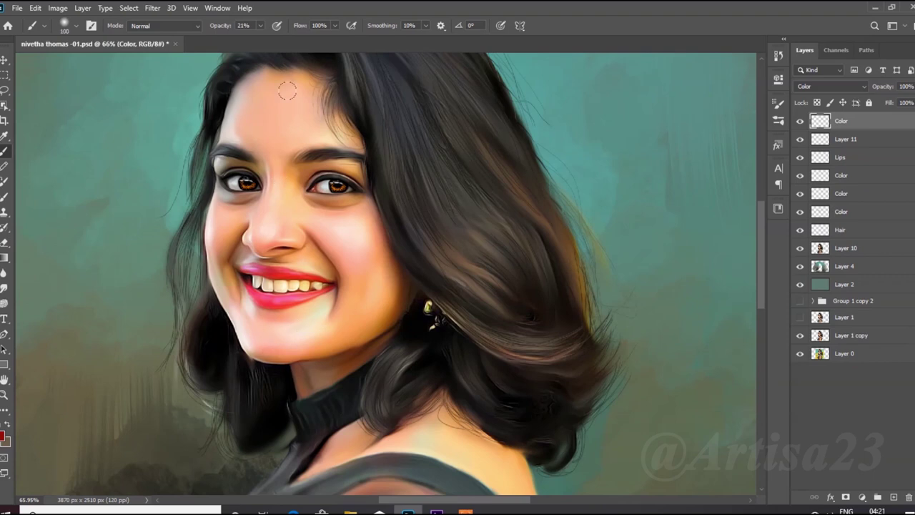
scroll(332, 223, down, 4)
scroll(361, 308, up, 2)
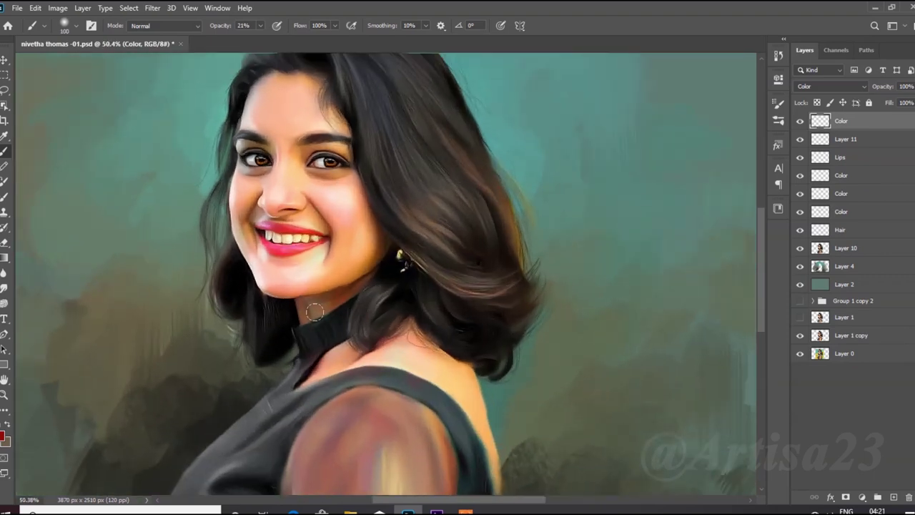
scroll(315, 313, up, 2)
alt+click(372, 243)
scroll(435, 353, down, 2)
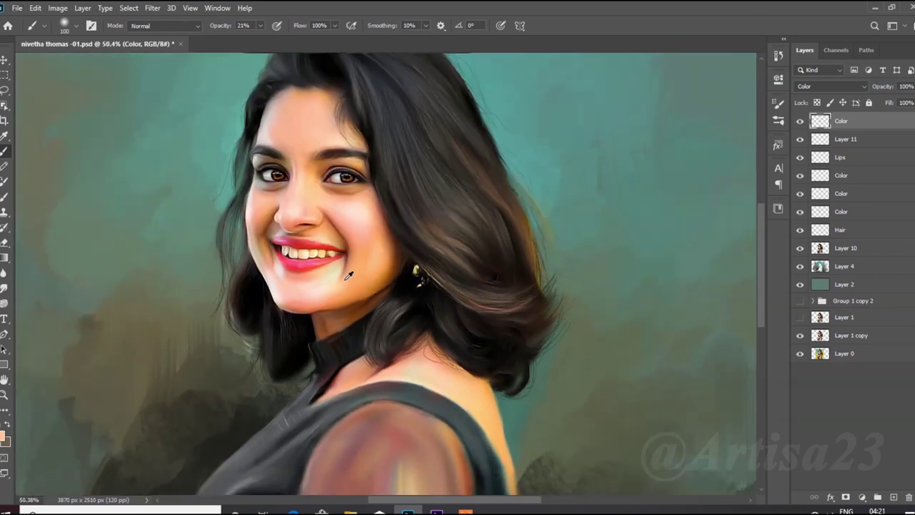
scroll(426, 288, down, 2)
scroll(408, 241, up, 2)
scroll(395, 187, up, 2)
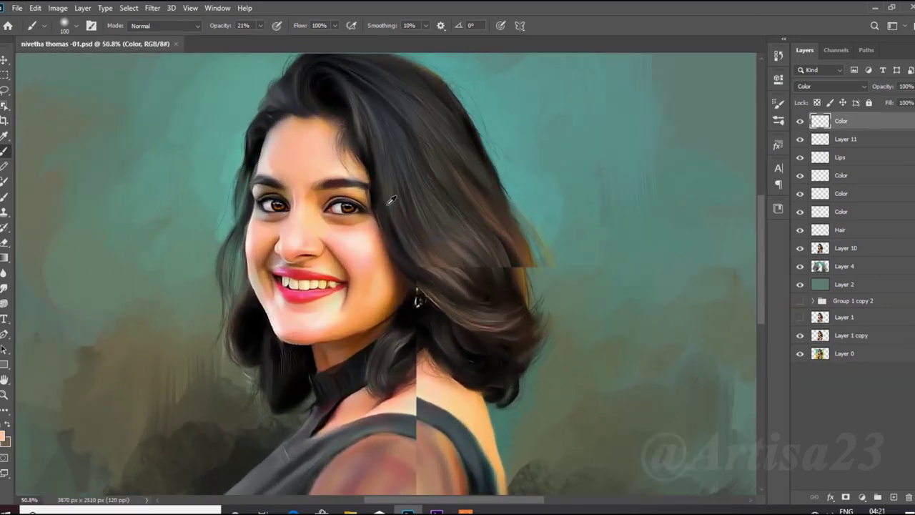
- Pick a new painting colour and lower the brush opacity to 16% for soft glazes
click(3, 437)
key(Return)
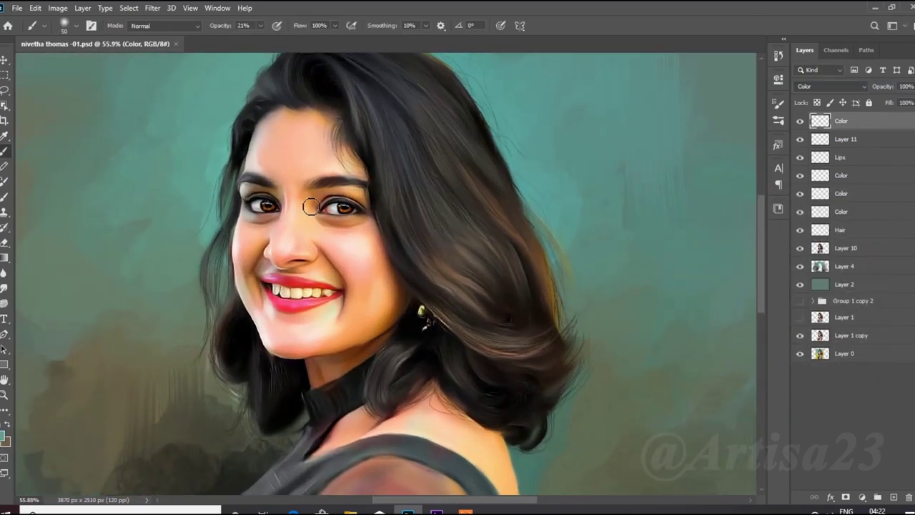
scroll(311, 207, up, 3)
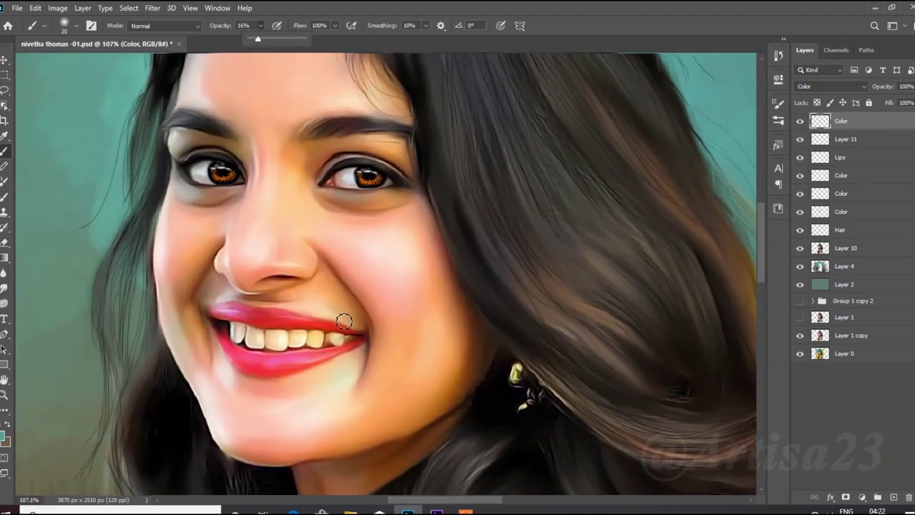
drag(261, 39, 258, 39)
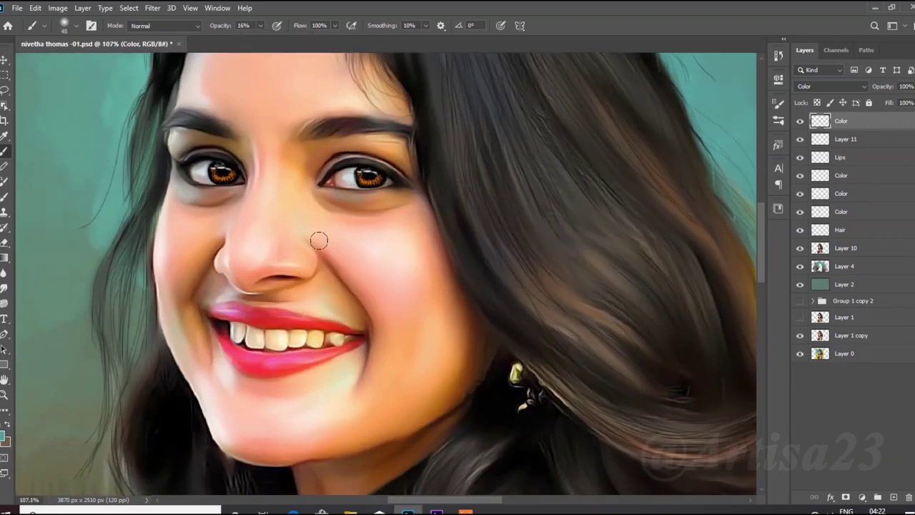
scroll(319, 240, down, 3)
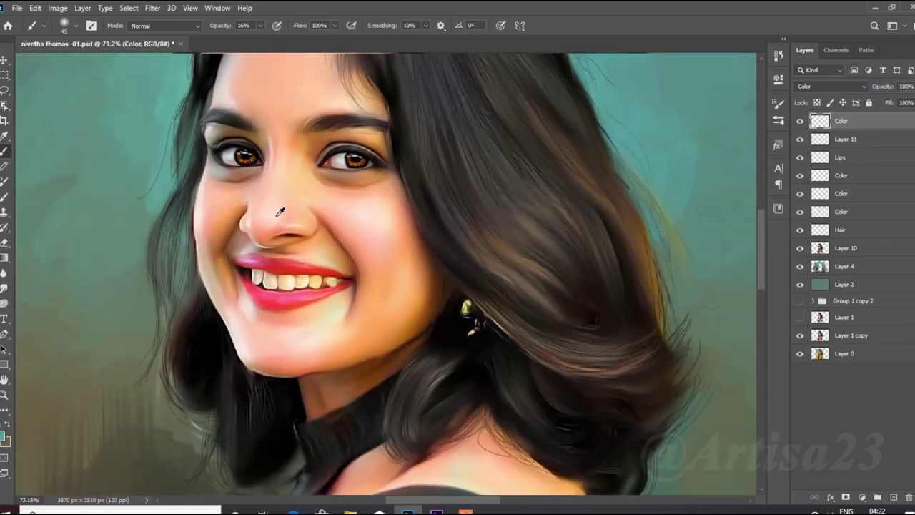
scroll(307, 264, down, 1)
scroll(218, 278, up, 2)
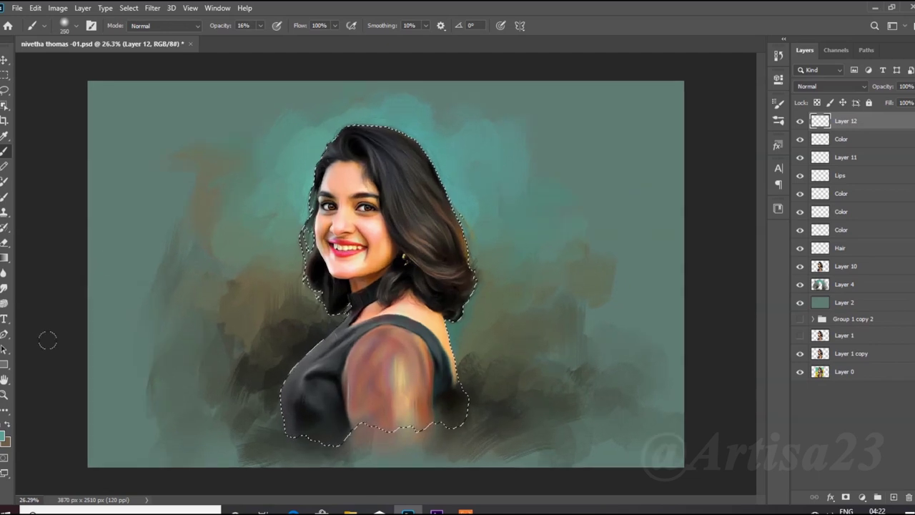
- Paint orange over the hair and shoulder on new Layer 12, blended in Soft Light
click(3, 435)
click(714, 200)
click(841, 185)
mouse_move(400, 214)
mouse_down()
mouse_move(342, 102)
mouse_move(457, 407)
mouse_up()
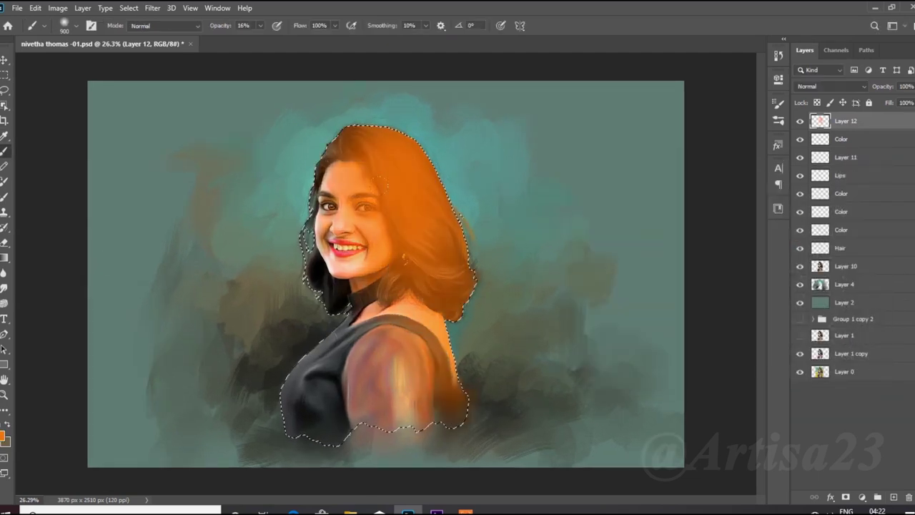
click(829, 86)
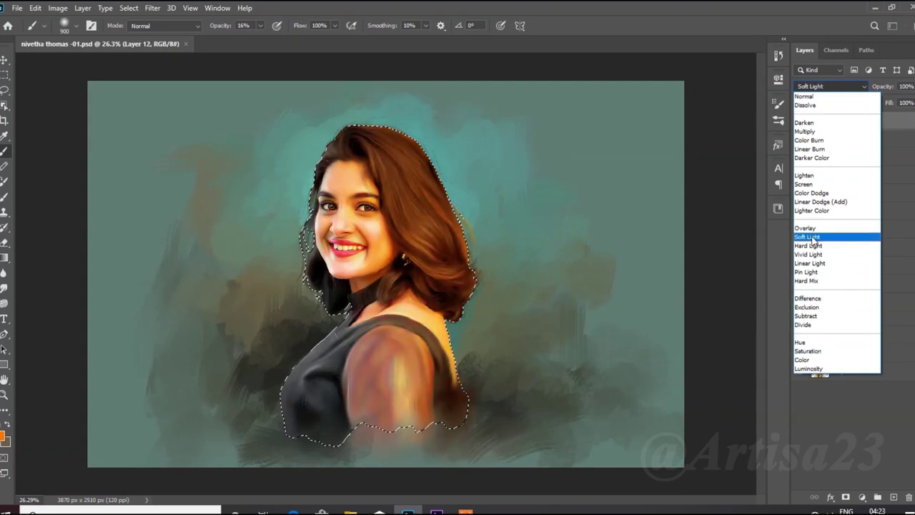
click(812, 238)
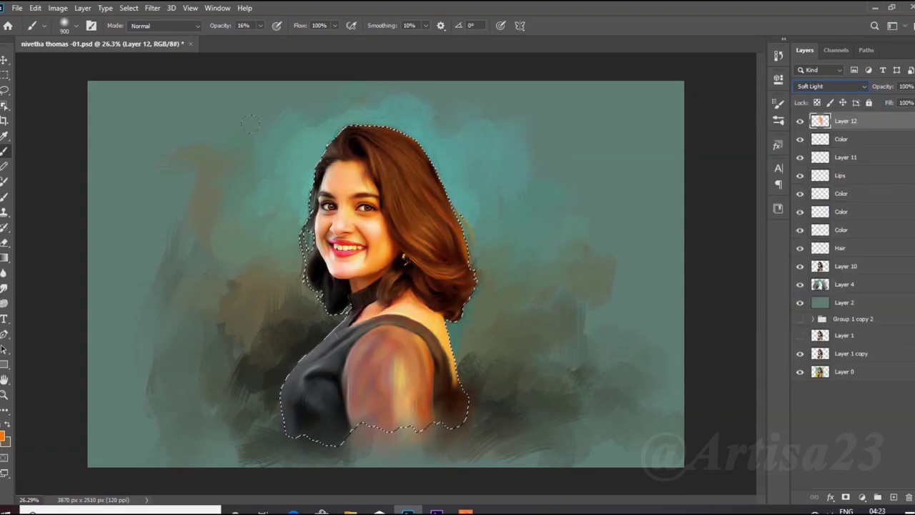
- Erase excess glaze at 33% eraser strength, set Layer 12 fill to 66%, and deselect
key(e)
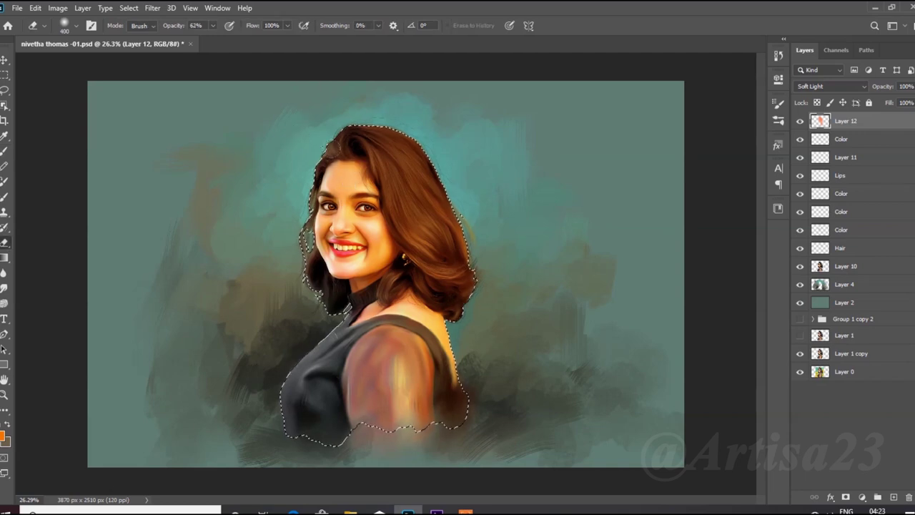
key(3)
key(3)
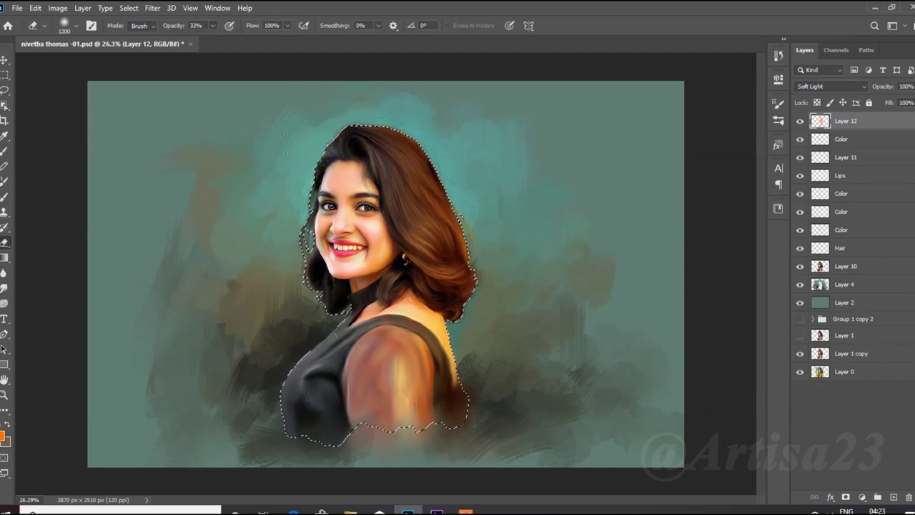
key(b)
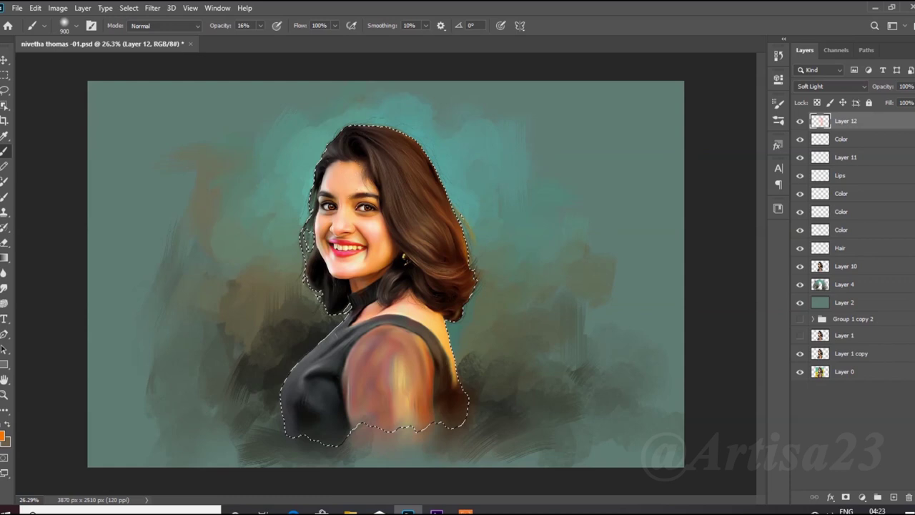
key(e)
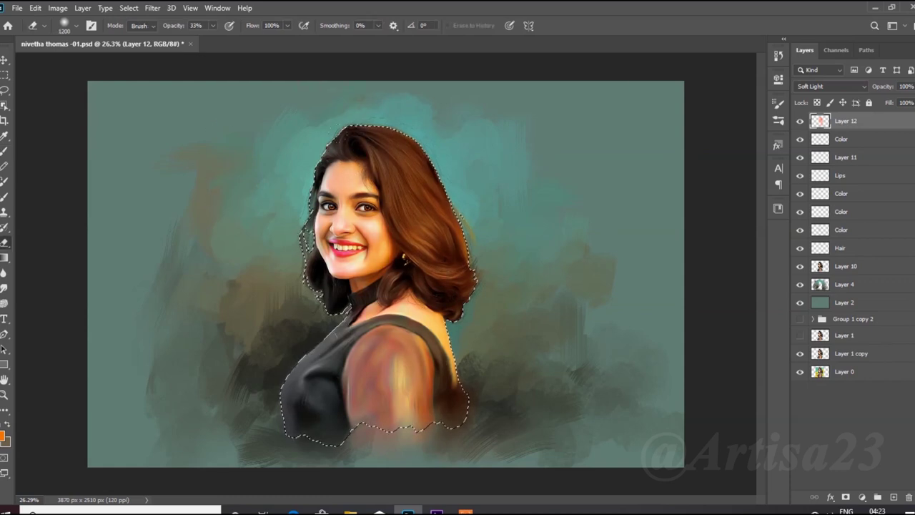
key(shift+6)
key(shift+6)
key(ctrl+d)
scroll(578, 265, down, 2)
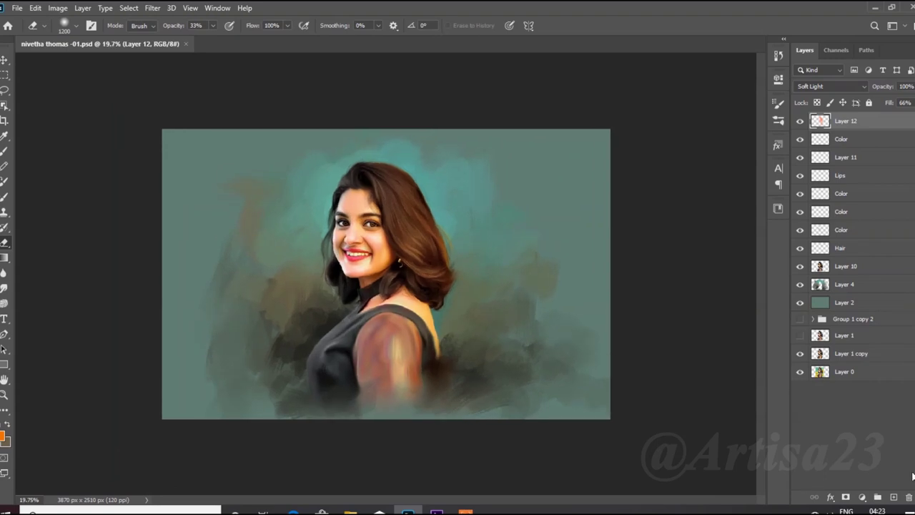
- Add a Levels adjustment layer with input levels 4, 1.00, 240
click(861, 496)
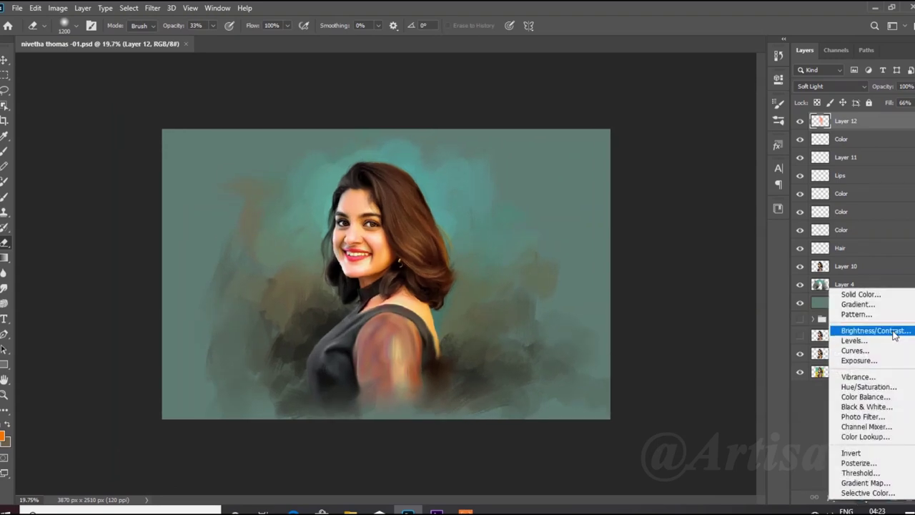
click(890, 341)
mouse_move(624, 199)
mouse_down()
mouse_move(634, 204)
mouse_move(625, 199)
mouse_up()
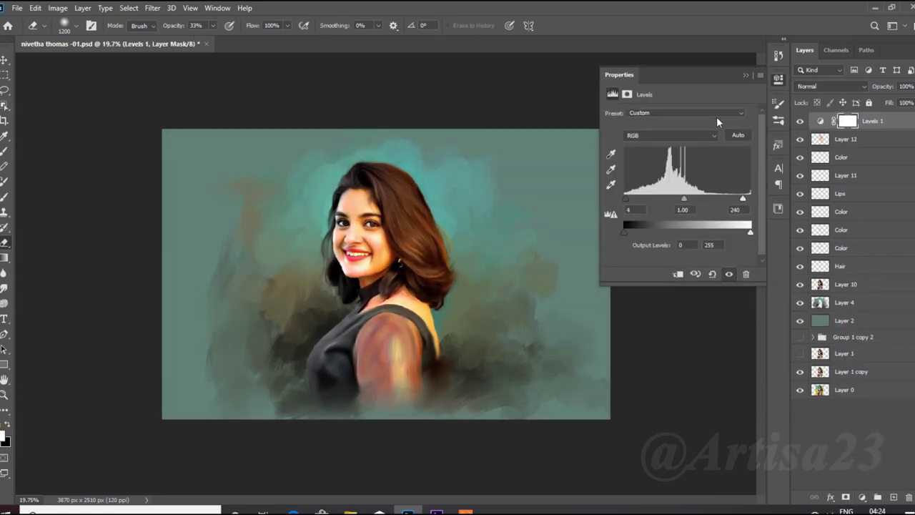
- Add a Brightness/Contrast adjustment with contrast lowered to -3
click(861, 496)
click(886, 327)
drag(678, 169, 674, 170)
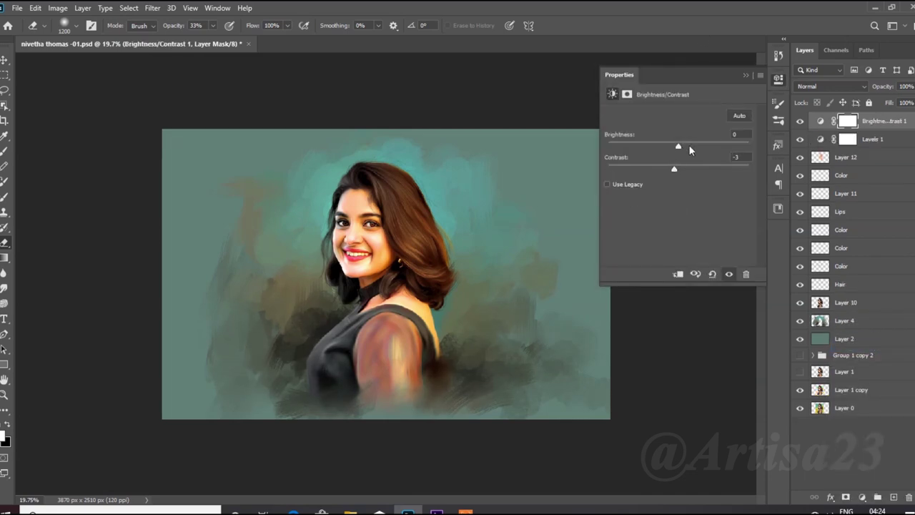
key(ctrl+0)
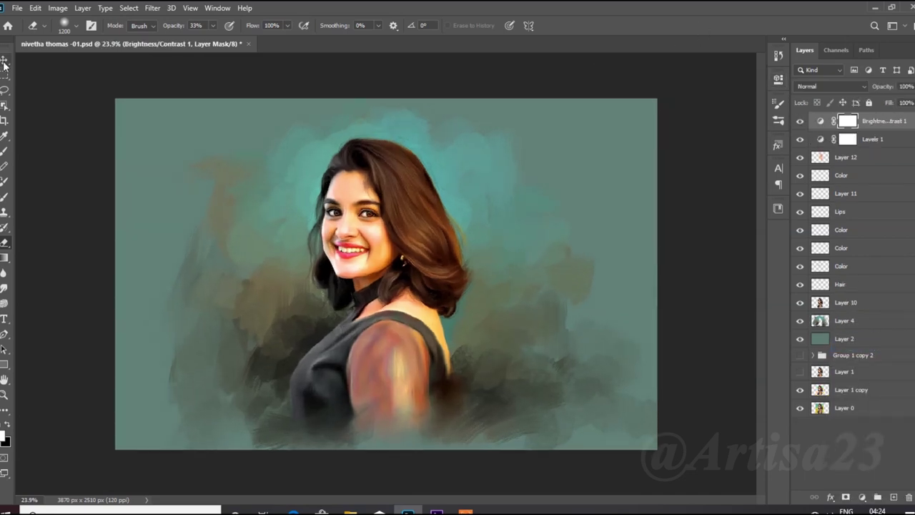
scroll(386, 273, down, 2)
scroll(657, 343, up, 2)
click(843, 320)
- With adjustments hidden, blend brownish strokes into the background right of the hair on Layer 4
key(b)
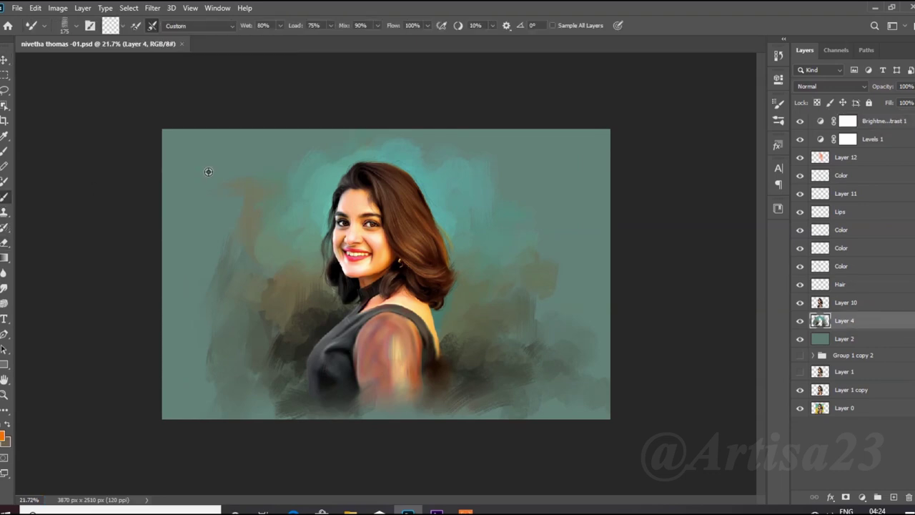
key(ctrl+0)
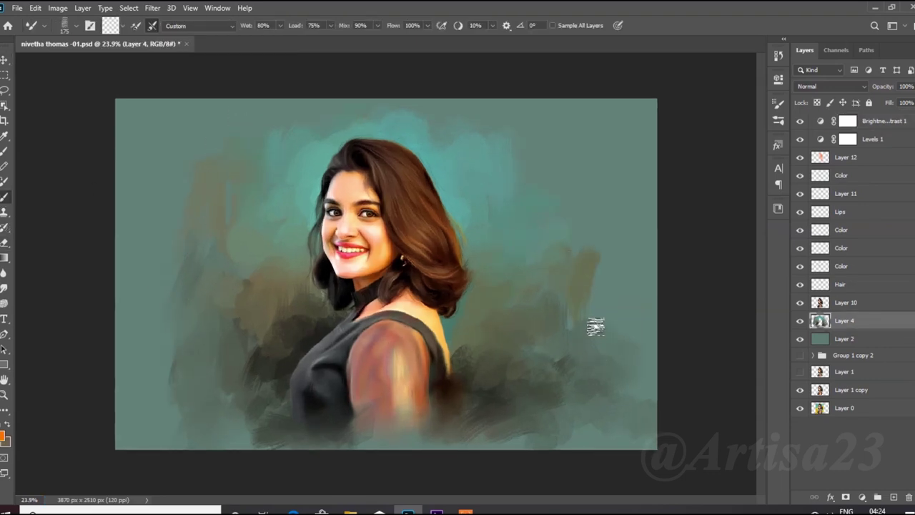
drag(800, 121, 799, 138)
mouse_move(599, 266)
mouse_down()
mouse_move(586, 186)
mouse_move(578, 321)
mouse_move(586, 261)
mouse_move(618, 311)
mouse_move(615, 350)
mouse_up()
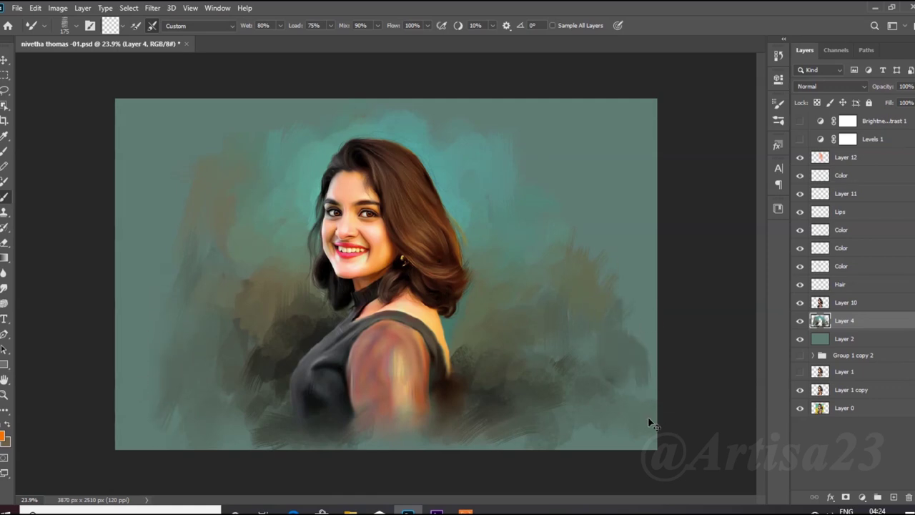
- Save the painting with Ctrl+S
scroll(536, 333, down, 2)
scroll(541, 357, down, 1)
scroll(490, 327, up, 2)
scroll(220, 306, up, 1)
key(ctrl+s)
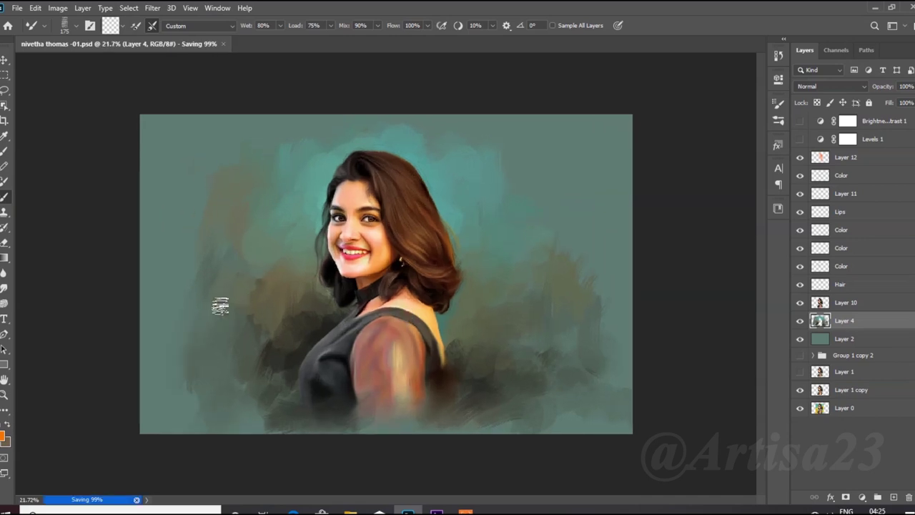
scroll(588, 348, down, 1)
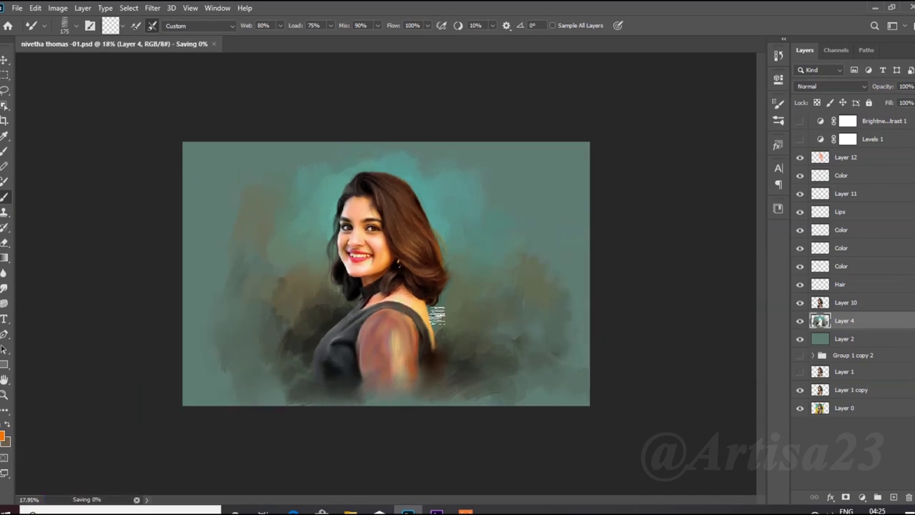
scroll(437, 316, up, 1)
scroll(486, 279, up, 1)
scroll(515, 255, down, 1)
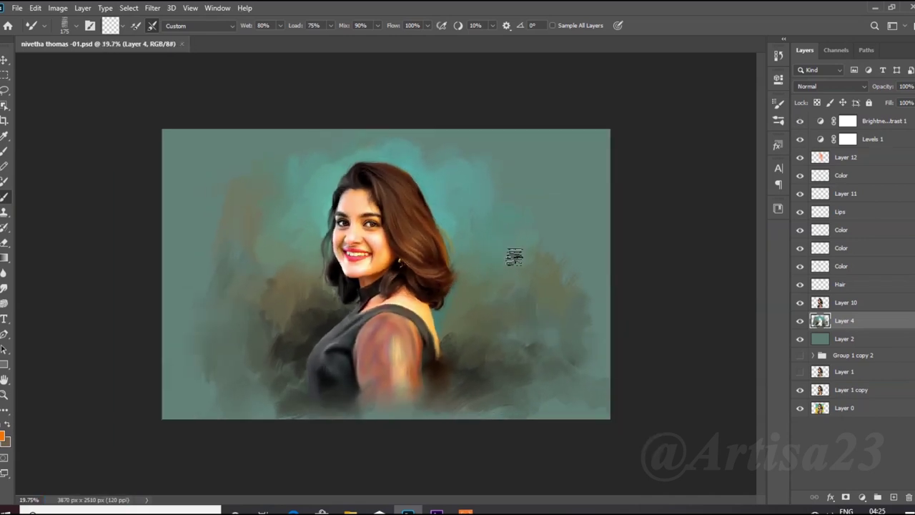